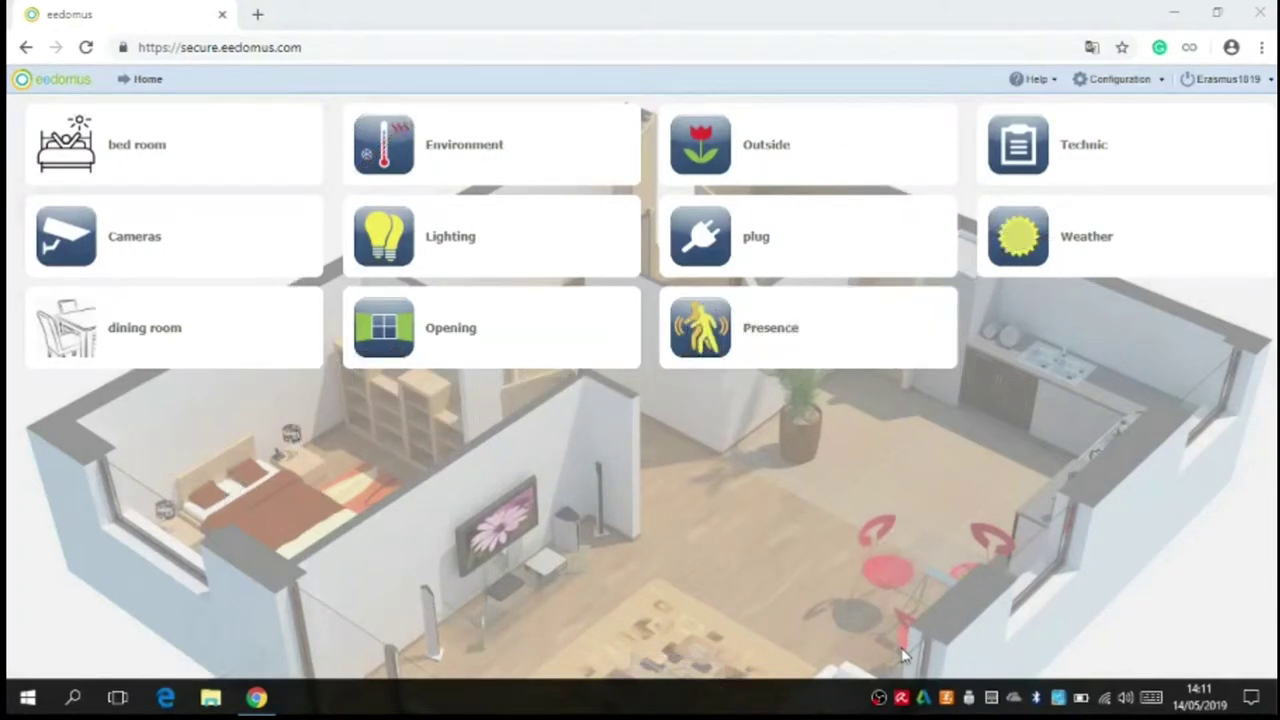
Step: Start including a new Z-Wave device from the add-devices page
left_click(1110, 88)
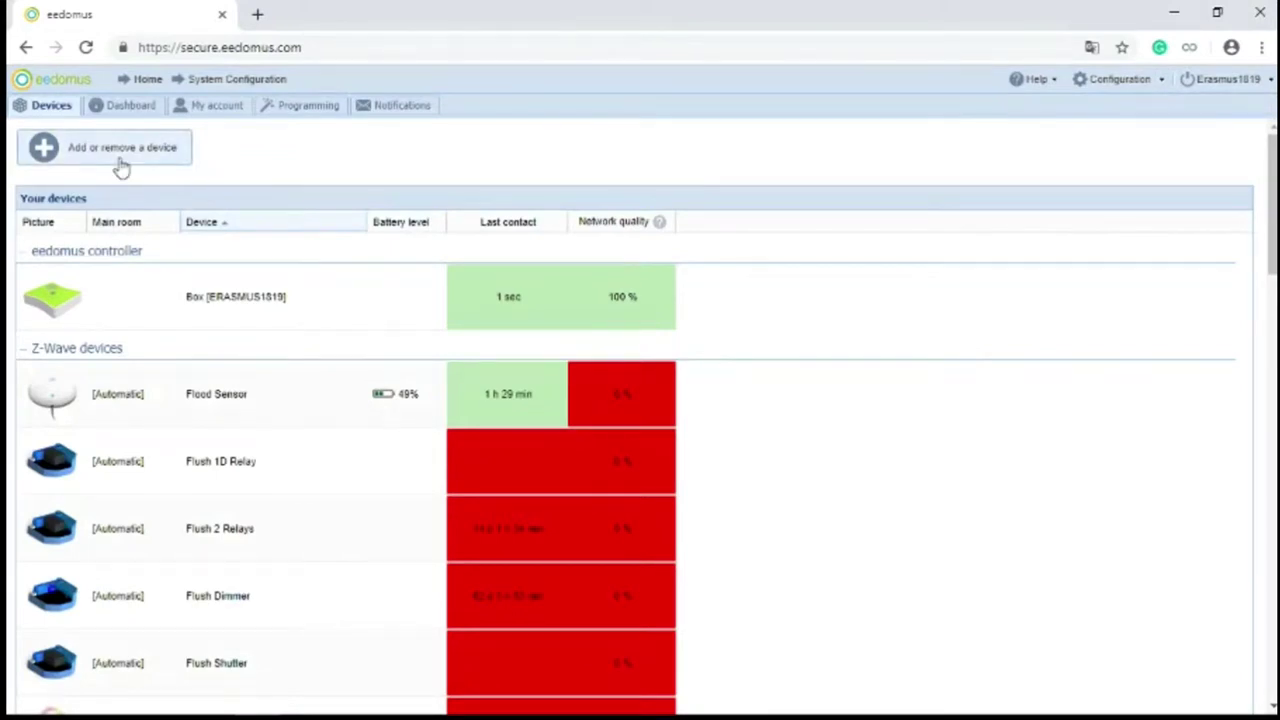
left_click(120, 168)
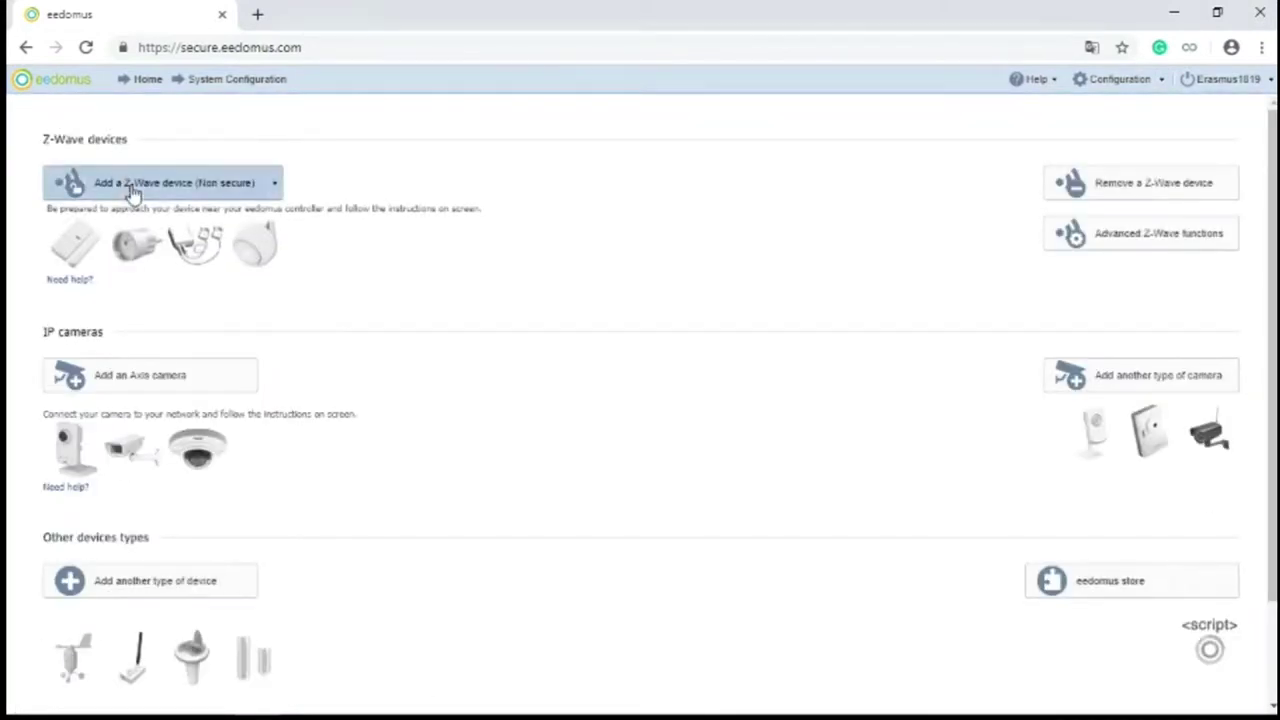
left_click(132, 192)
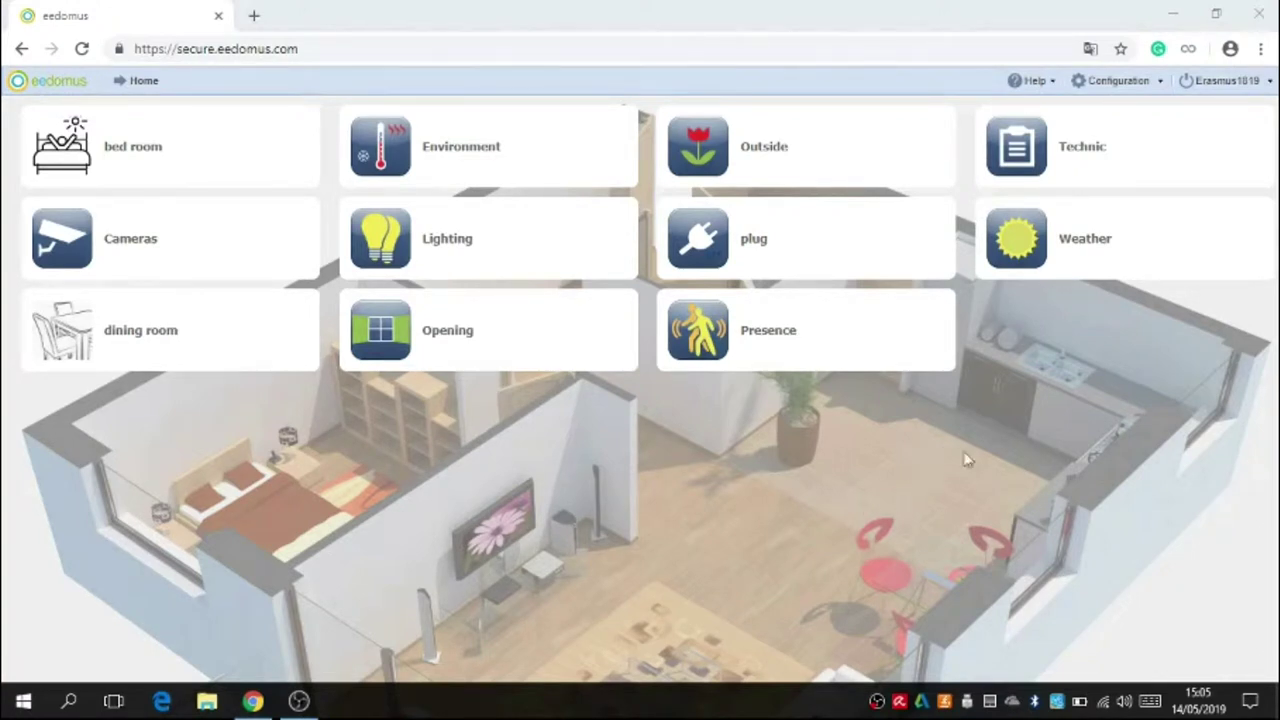
Step: Add three possible values in the Mini-Keypad's configuration Values tab
left_click(1110, 82)
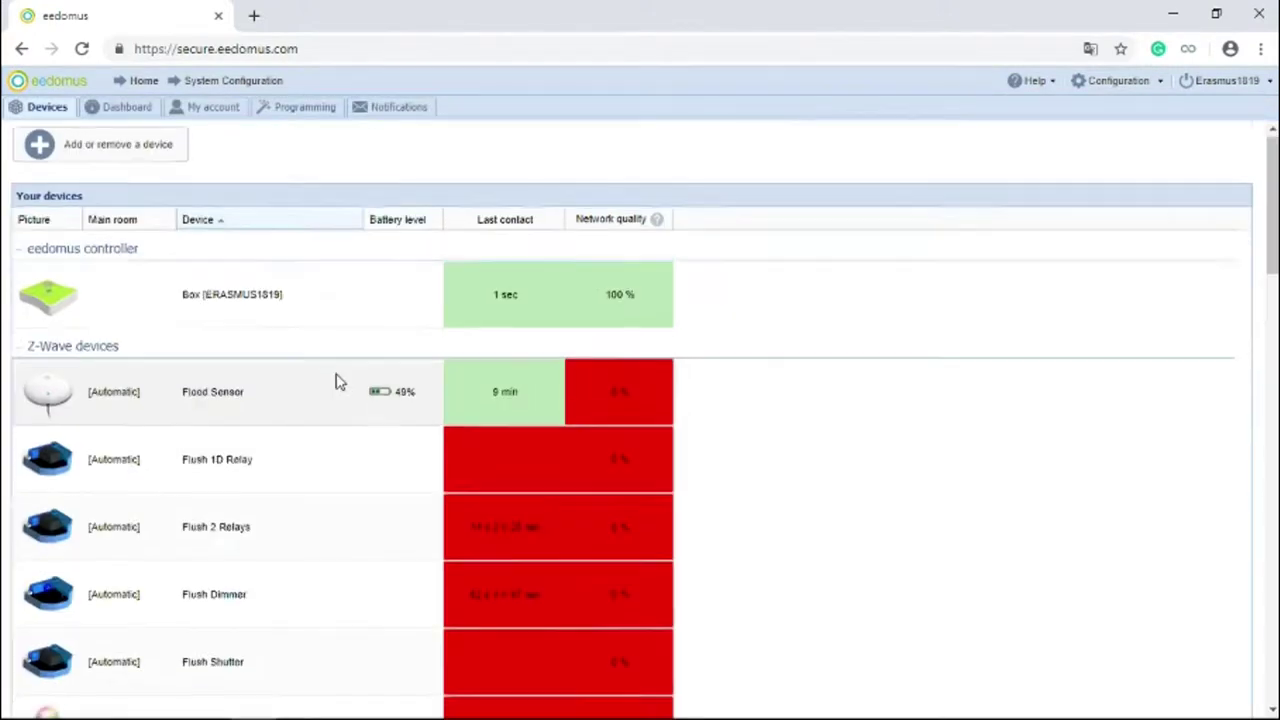
scroll(336, 385, "down", 7)
scroll(331, 386, "down", 2)
scroll(326, 394, "up", 5)
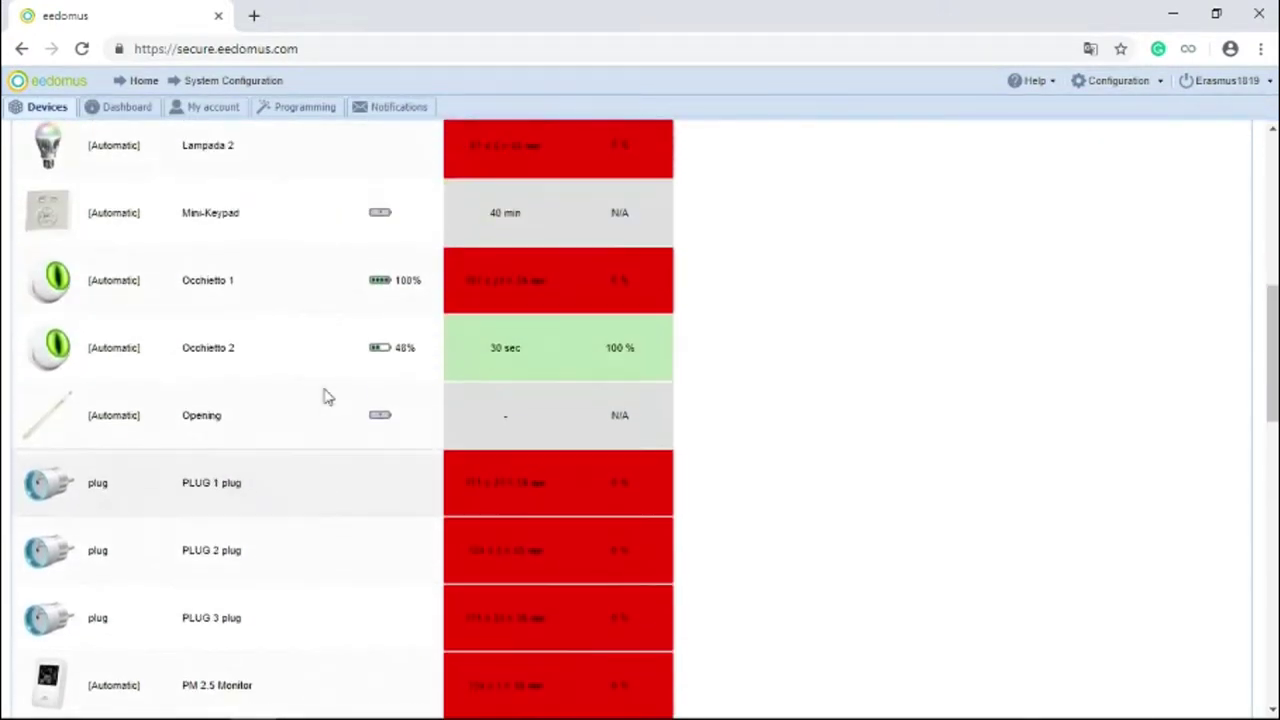
left_click(306, 390)
left_click(612, 455)
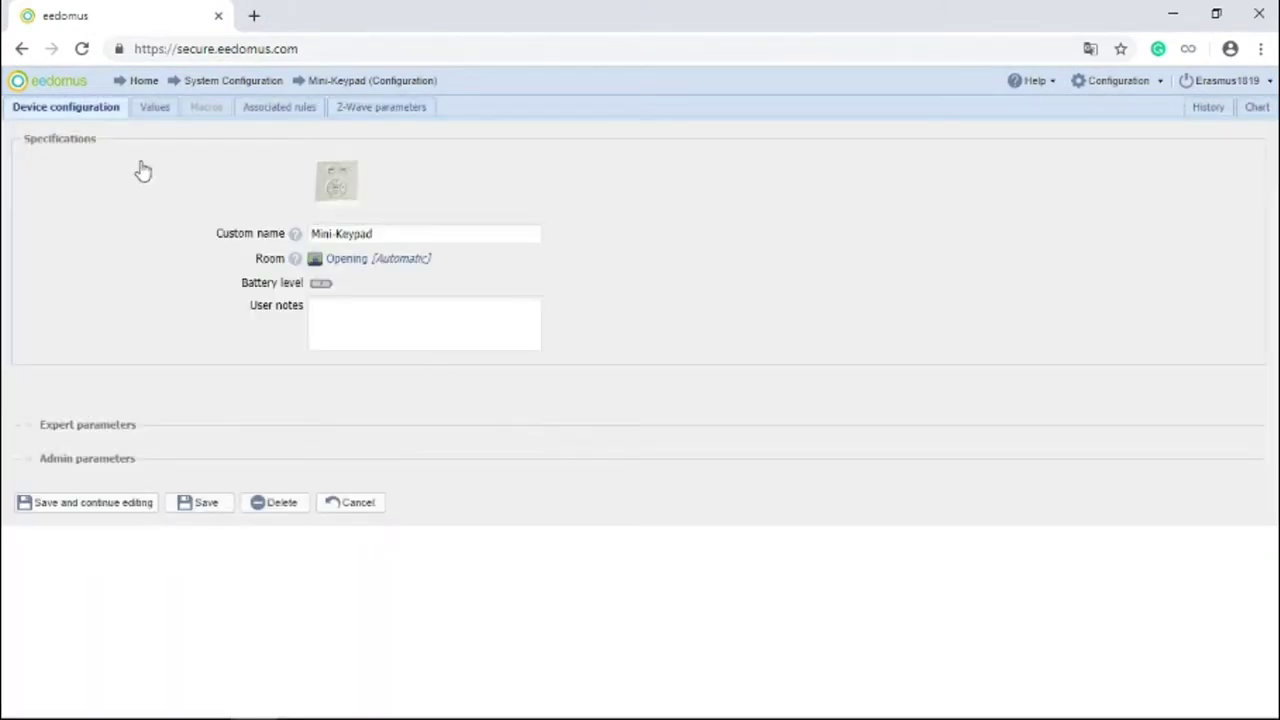
left_click(158, 110)
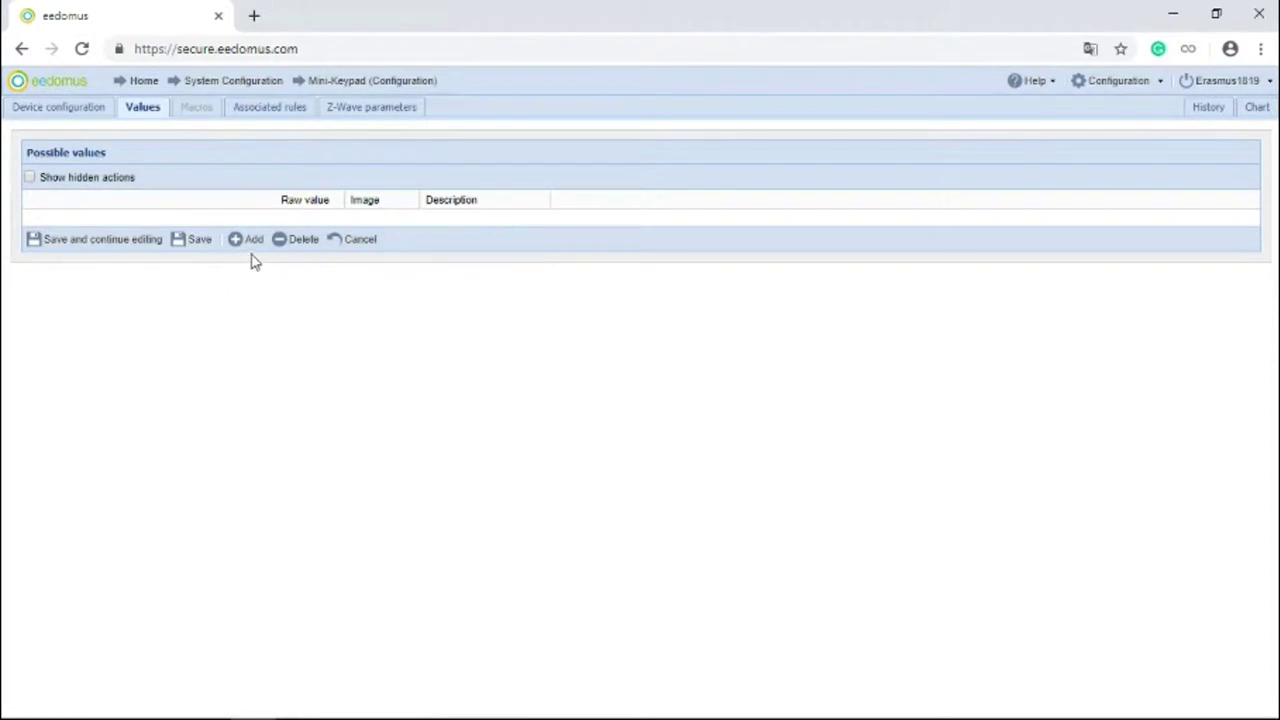
left_click(248, 240)
left_click(248, 291)
left_click(252, 358)
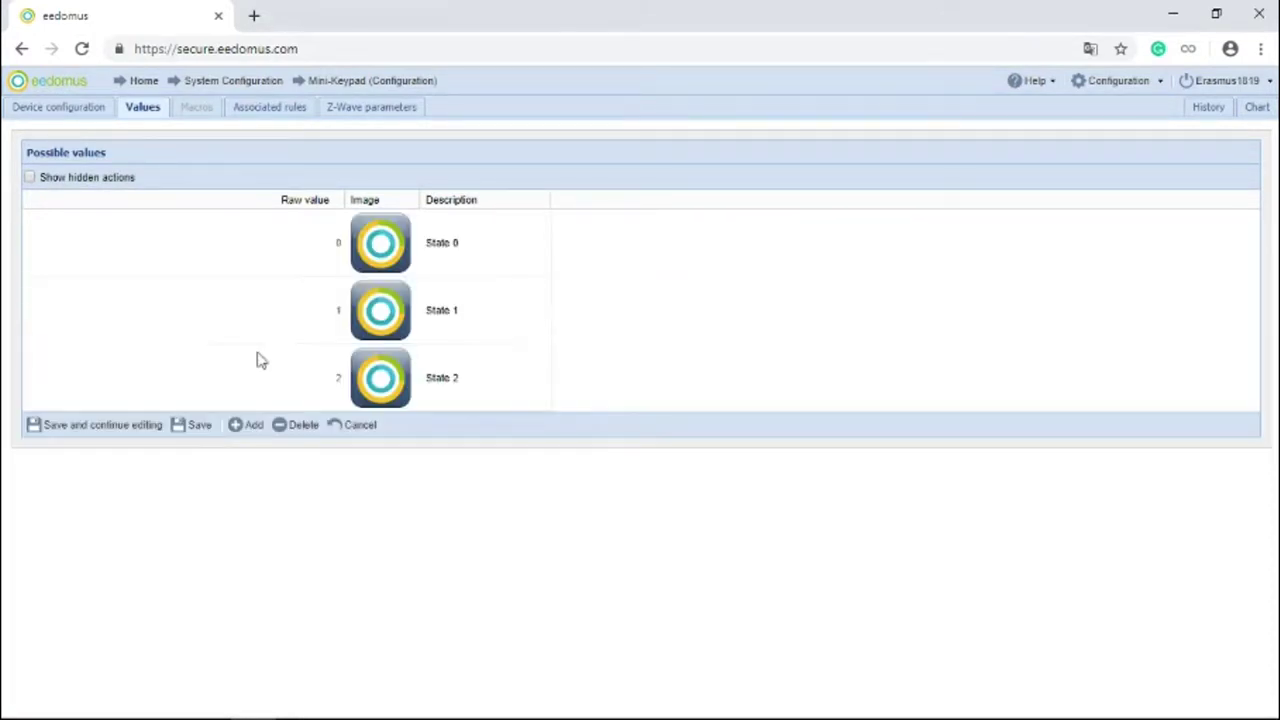
Step: Rename the State 0, 1 and 2 descriptions to Badge, Unlock and Lock, and save
left_click(486, 250)
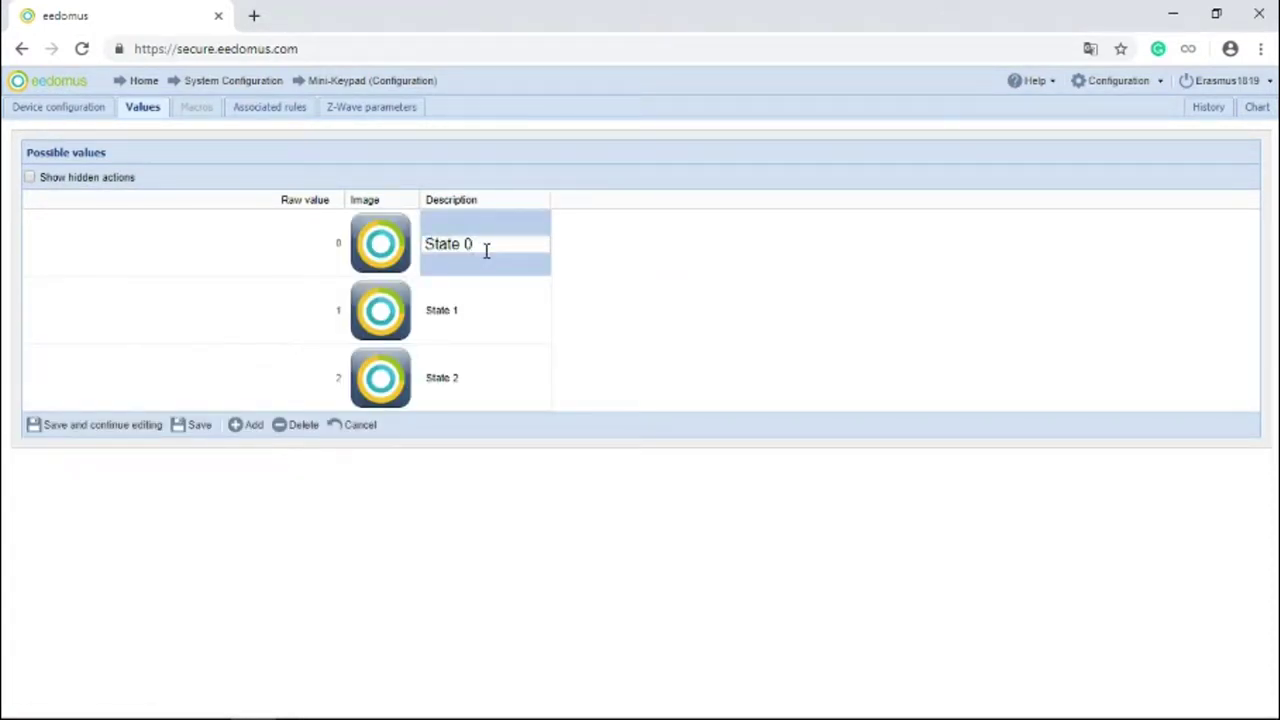
key("BackSpace")
key("BackSpace")
key("BackSpace")
key("BackSpace")
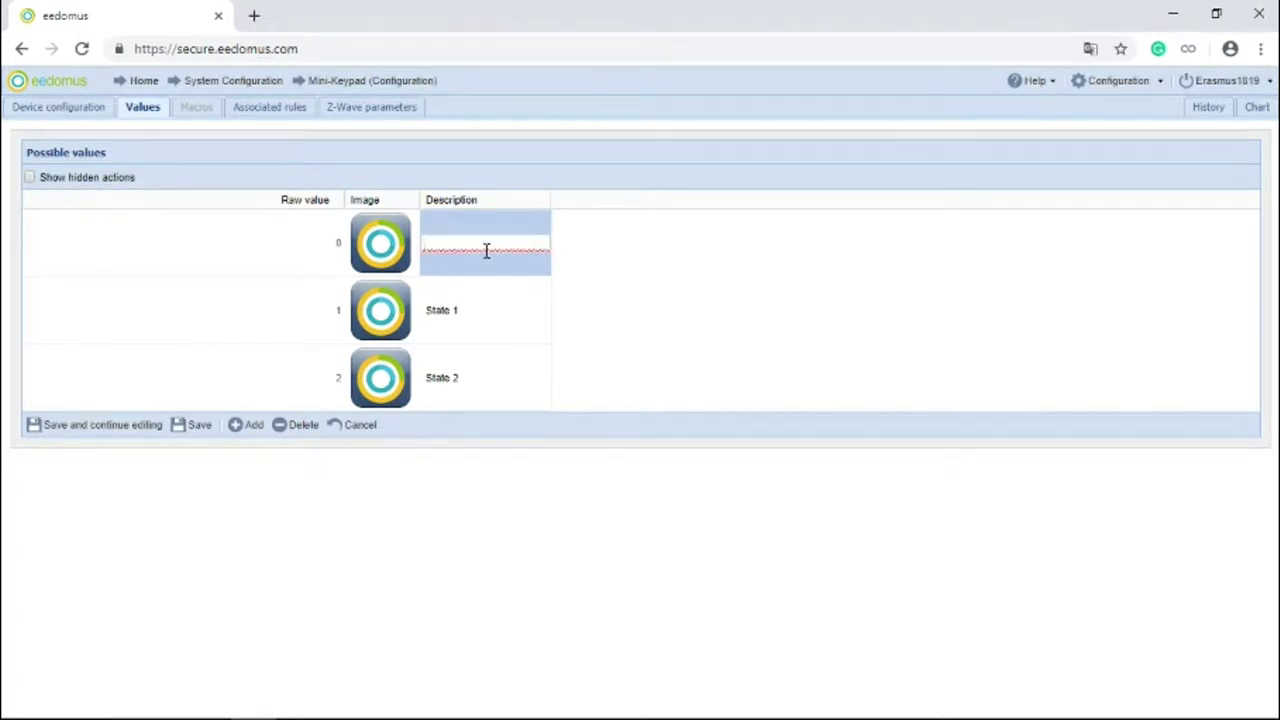
type("Badge")
key("Return")
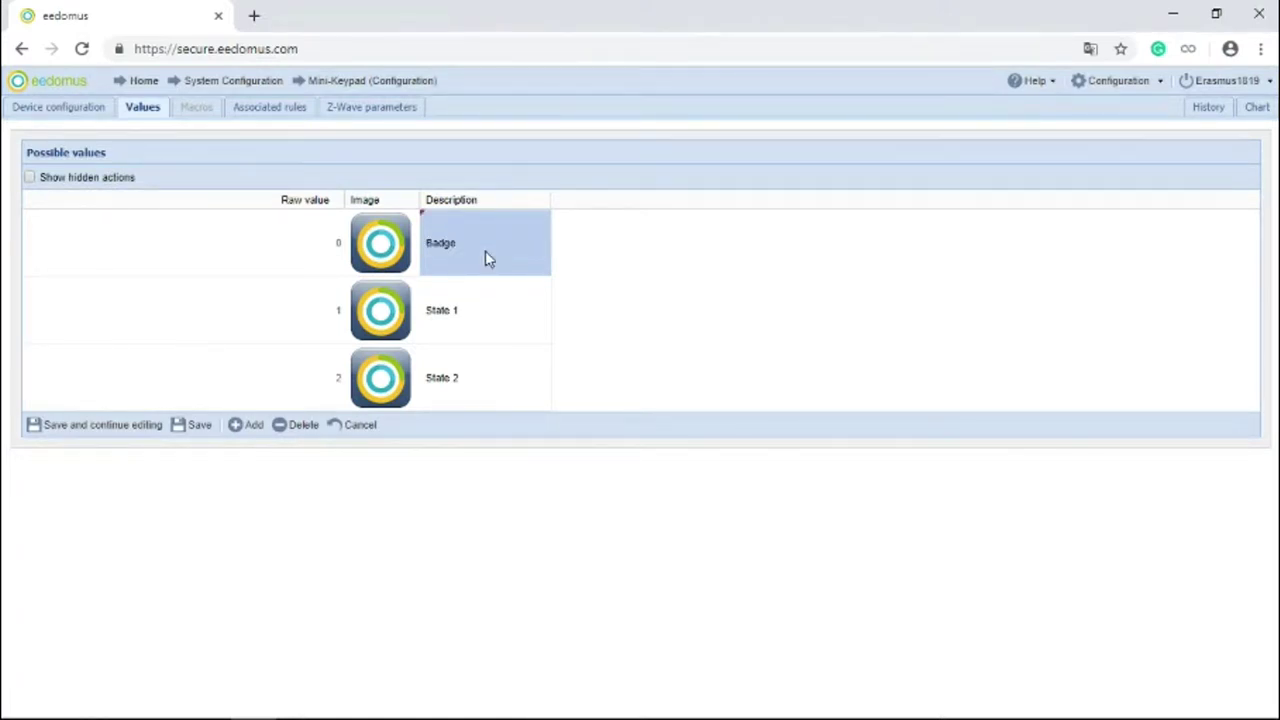
left_click(475, 340)
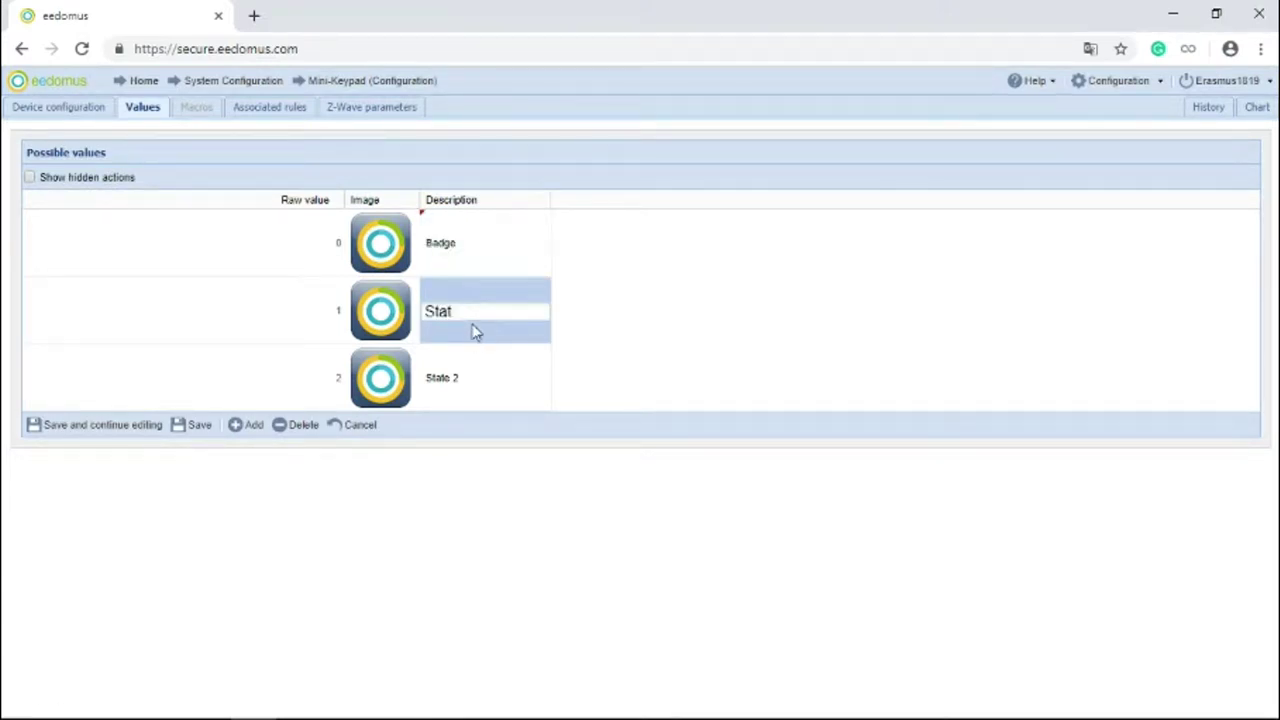
key("BackSpace")
key("BackSpace")
key("BackSpace")
key("BackSpace")
type("Unlock")
key("Return")
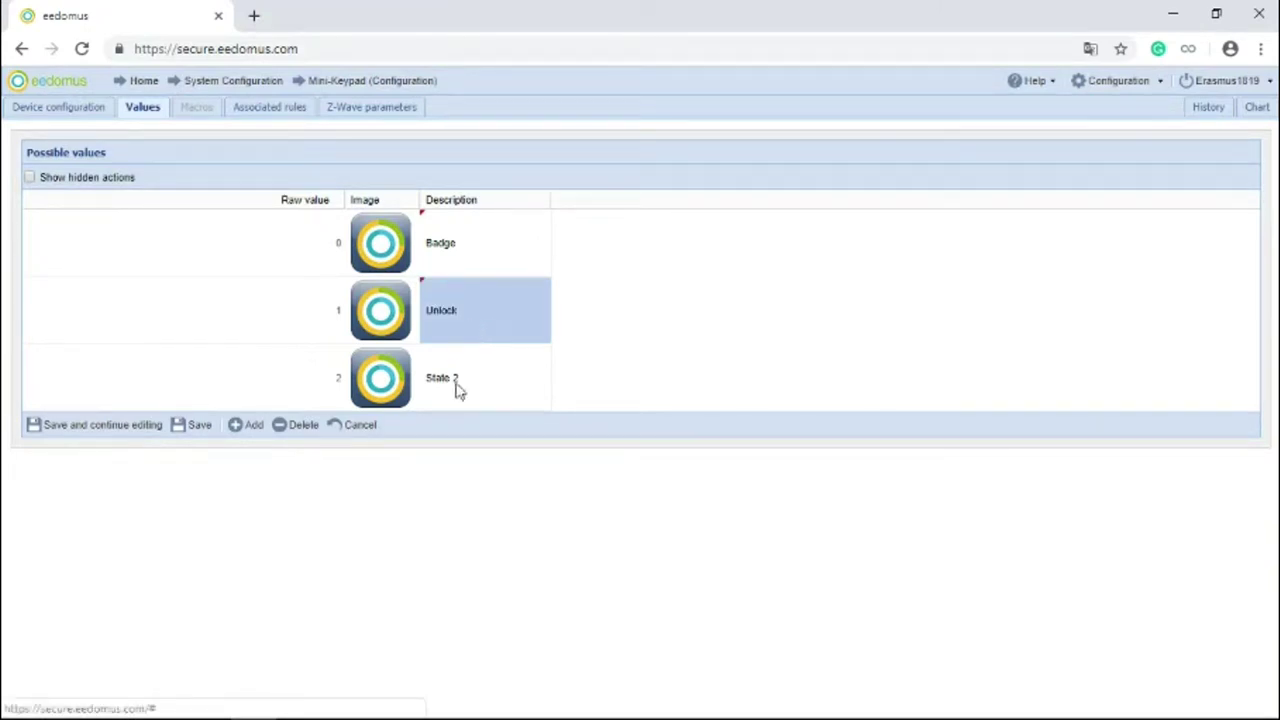
double_click(454, 376)
key("BackSpace")
key("BackSpace")
key("BackSpace")
key("BackSpace")
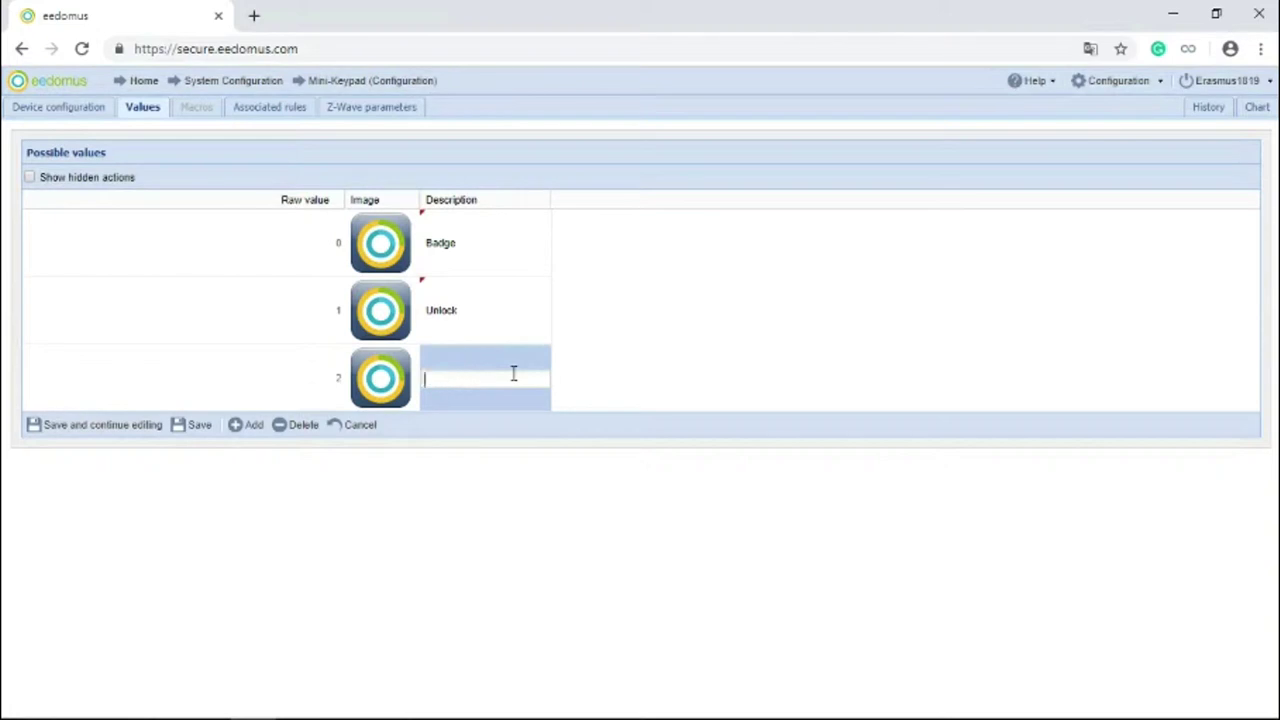
type("Lock")
key("Return")
left_click(200, 425)
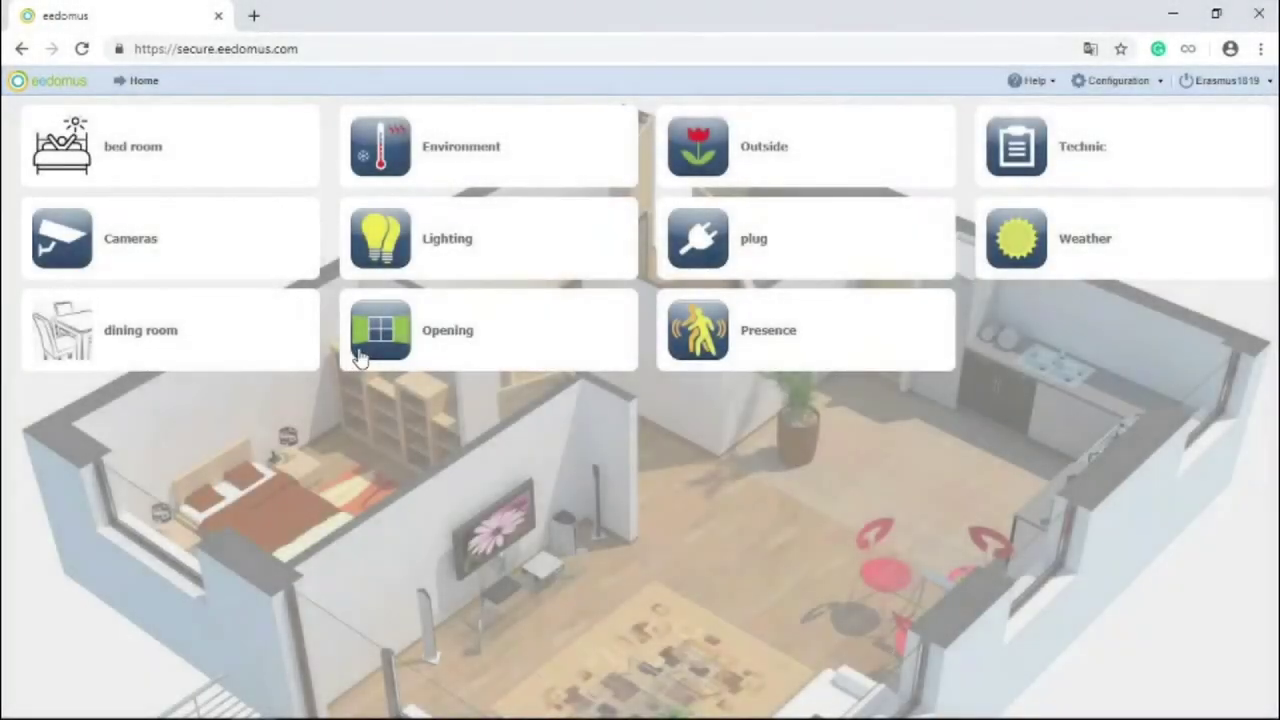
Step: Replace the Badge row's raw value 0 with the Mini-Keypad's last badge code from Opening, and save
left_click(358, 355)
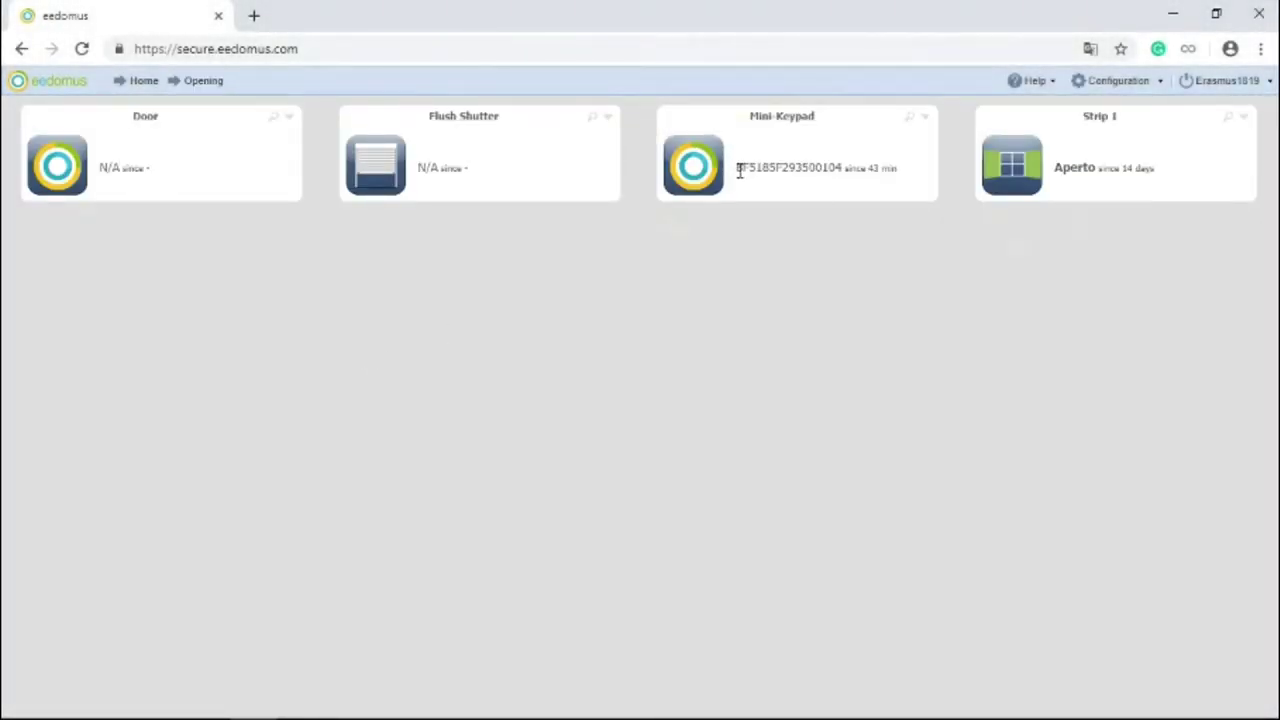
left_click_drag(738, 170, 845, 187)
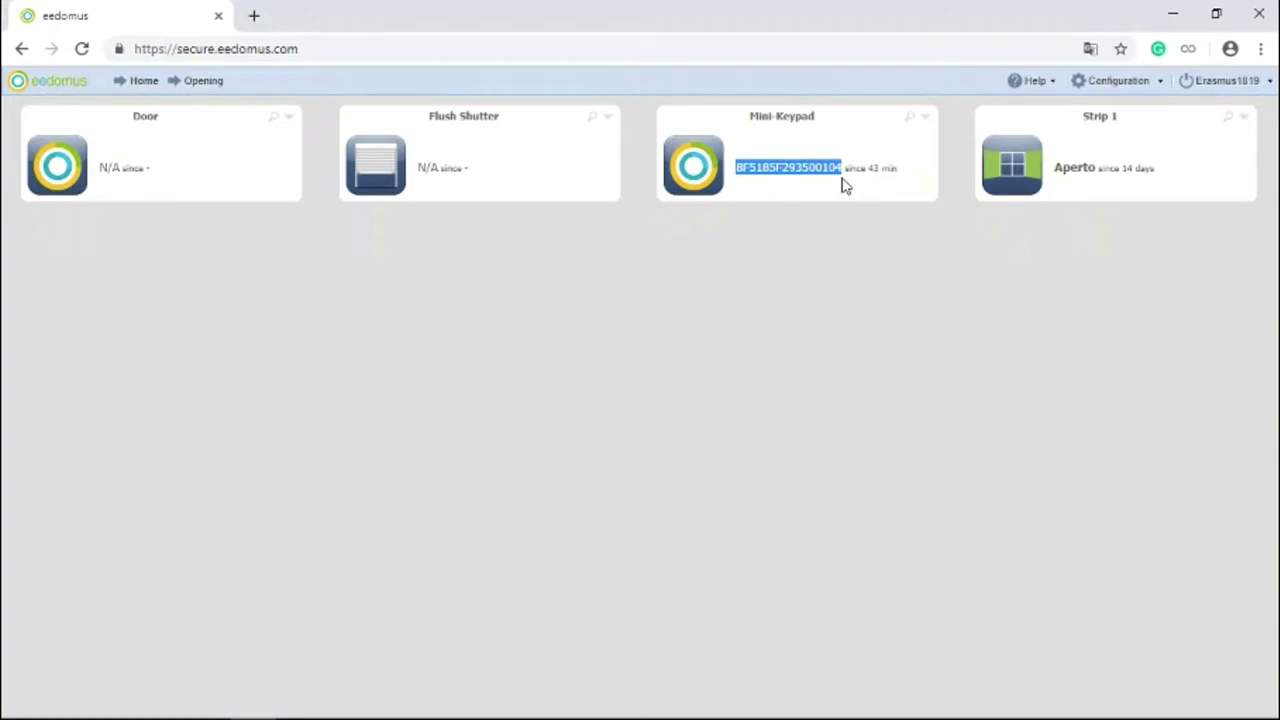
left_click(1125, 81)
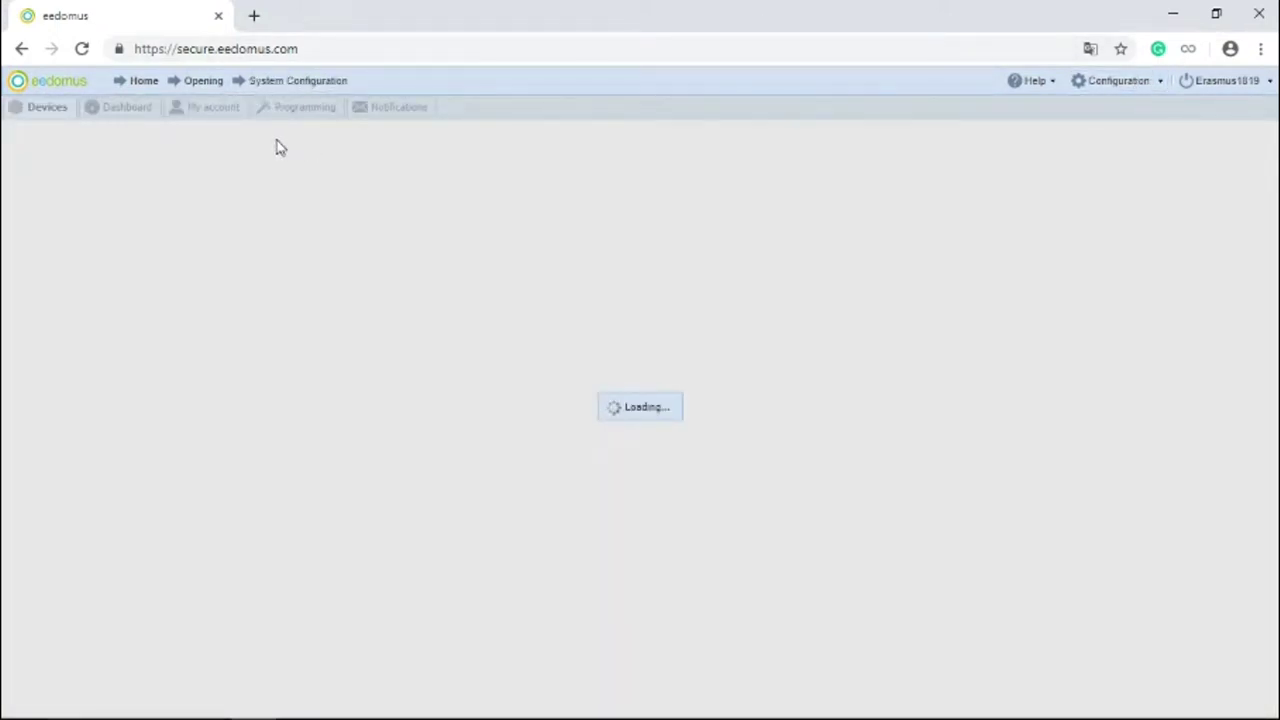
scroll(106, 277, "down", 8)
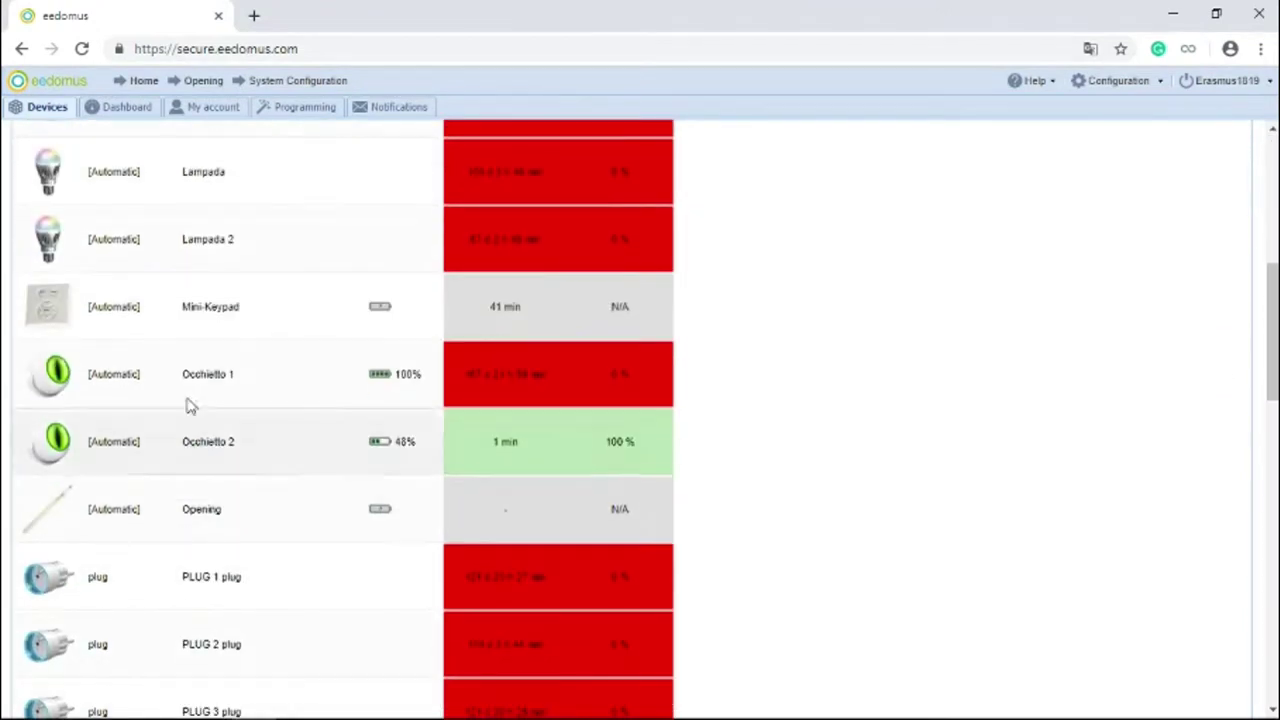
left_click(265, 337)
left_click(618, 362)
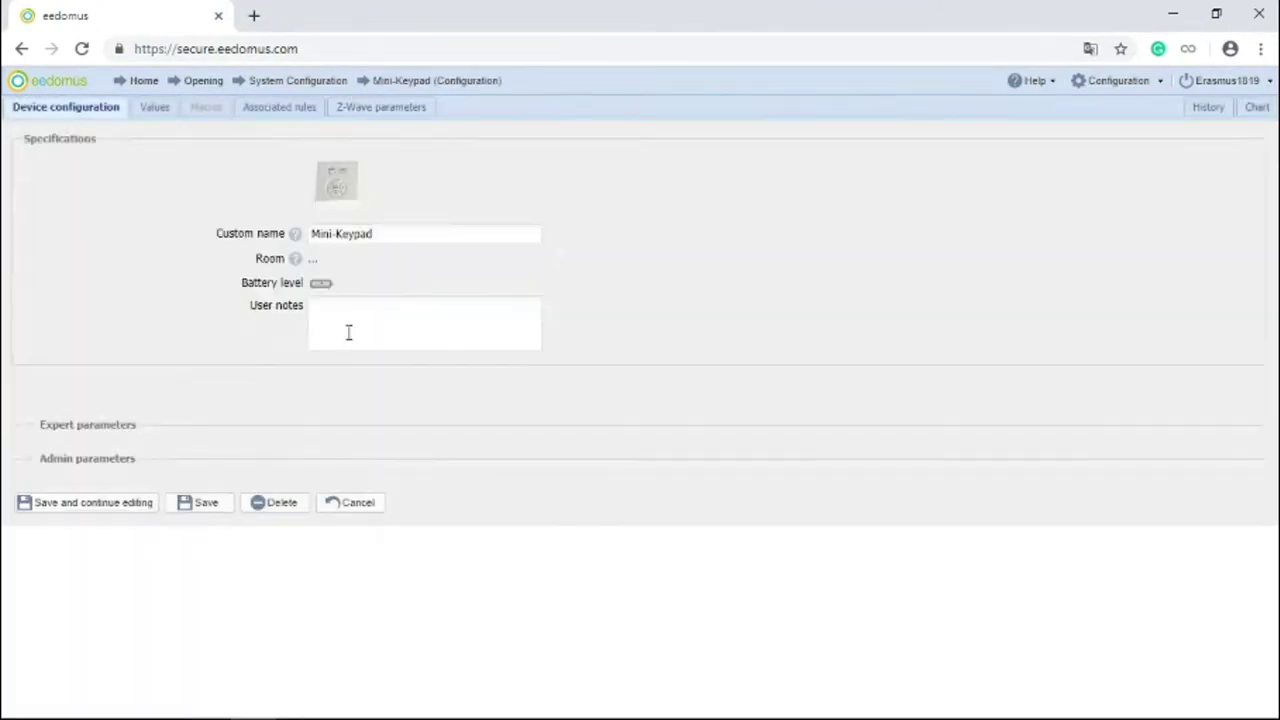
left_click(150, 107)
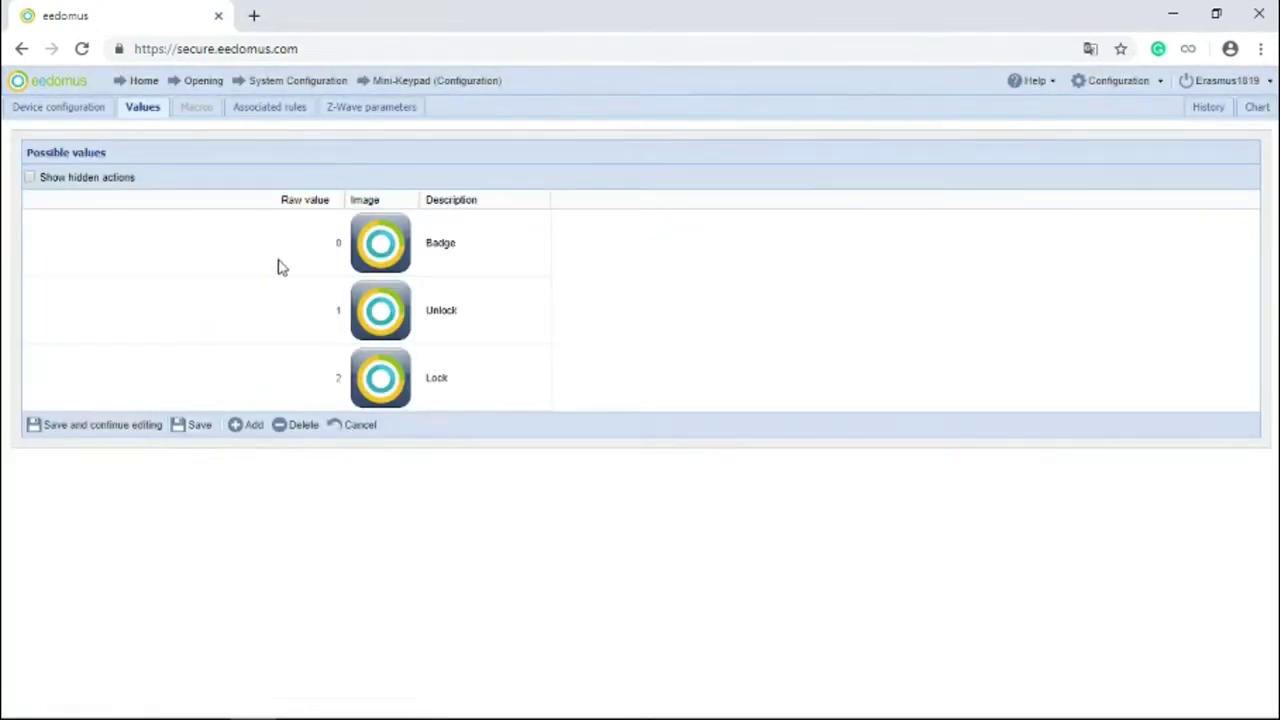
left_click(316, 260)
key("BackSpace")
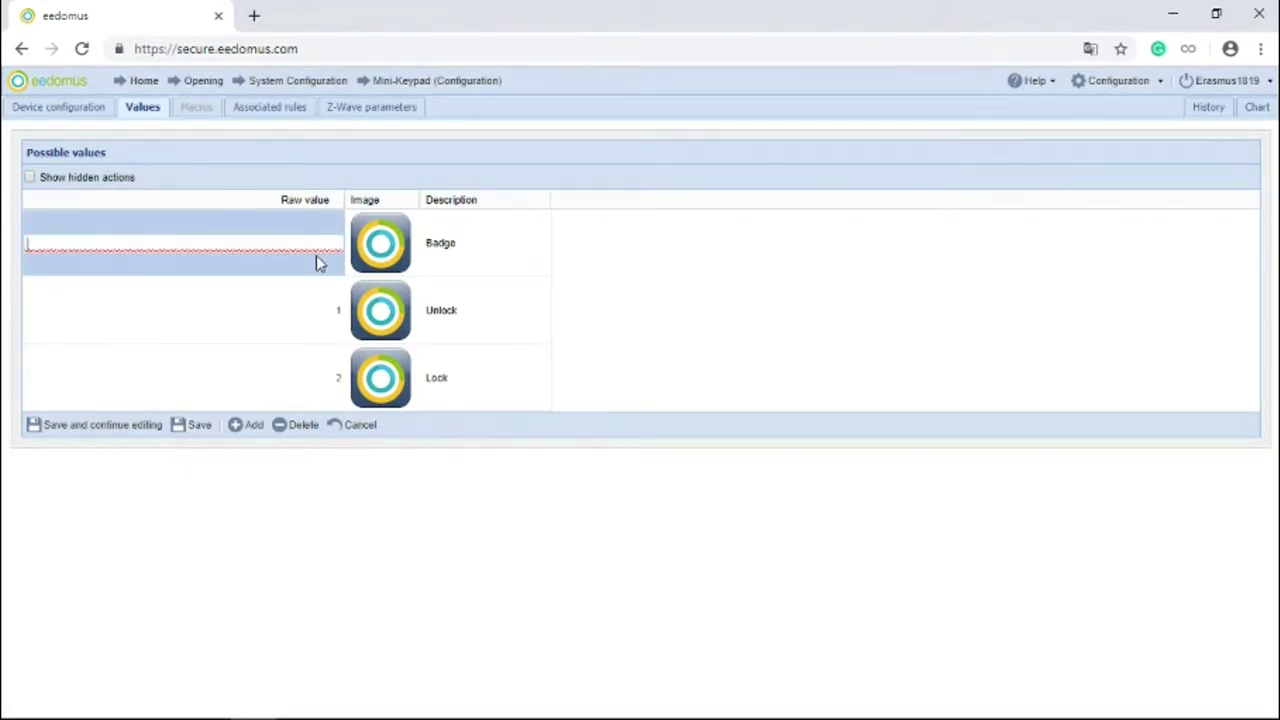
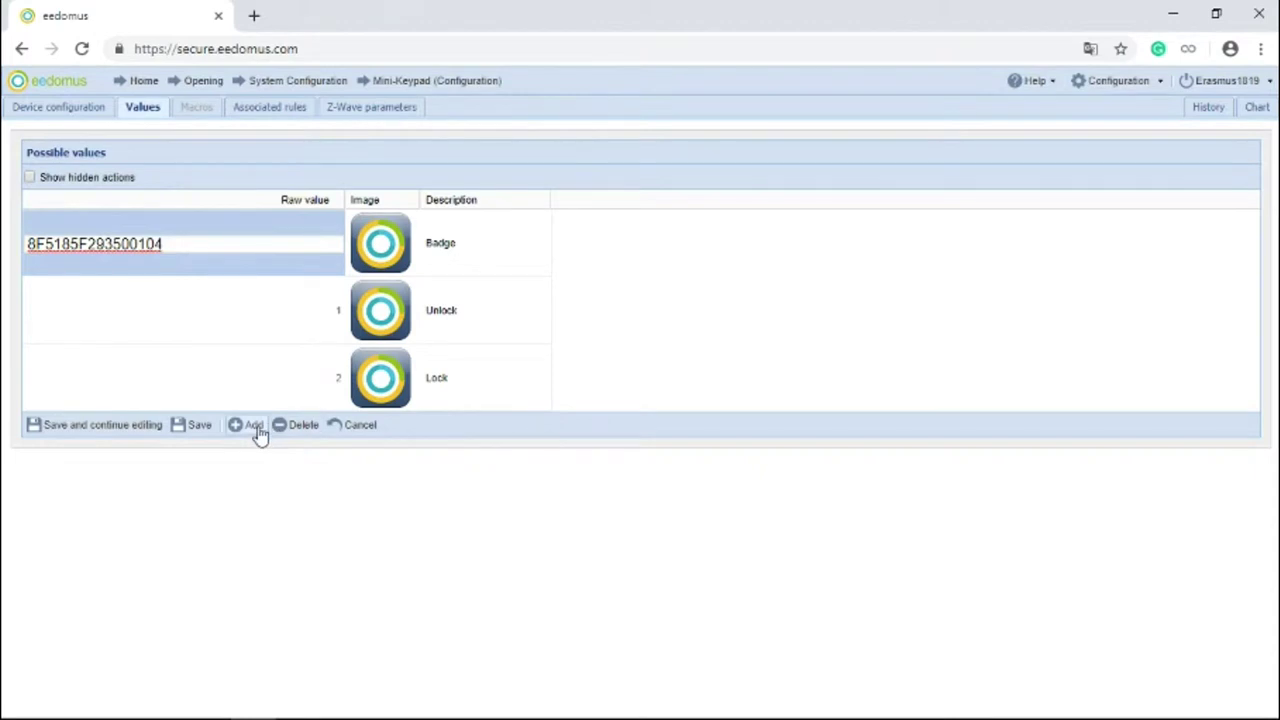
left_click(130, 430)
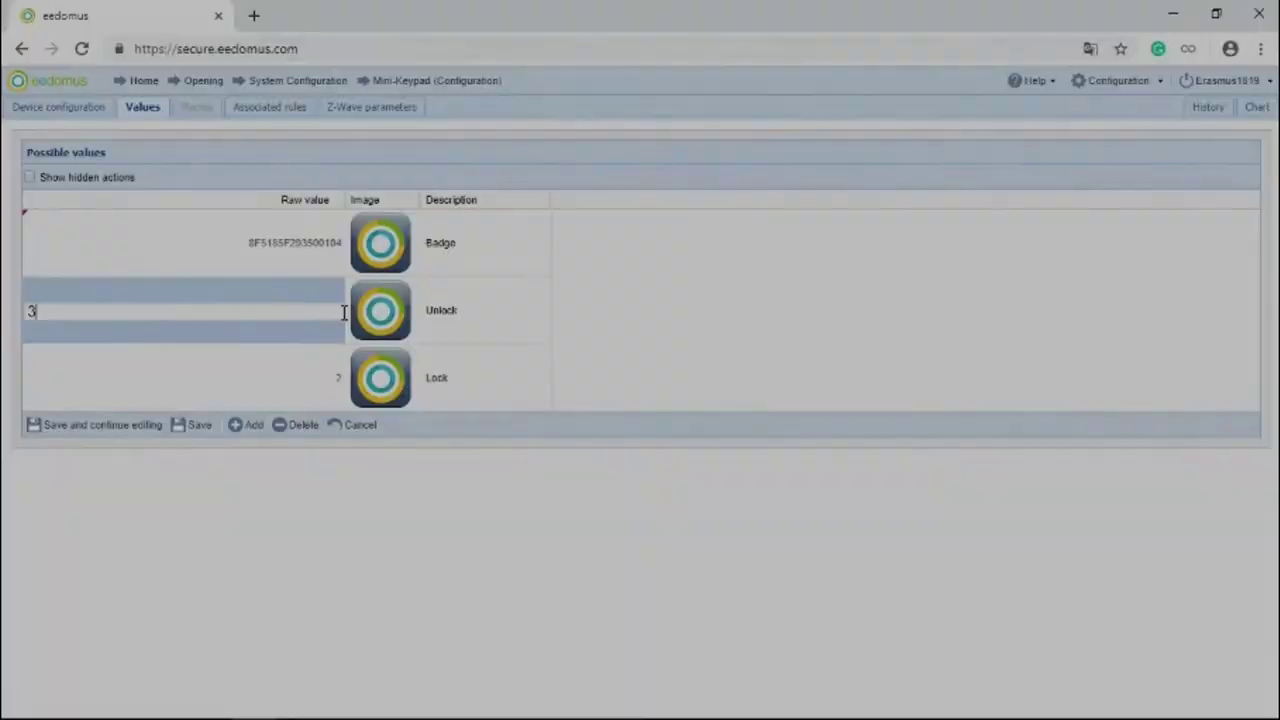
type("X3X3X3X0000000")
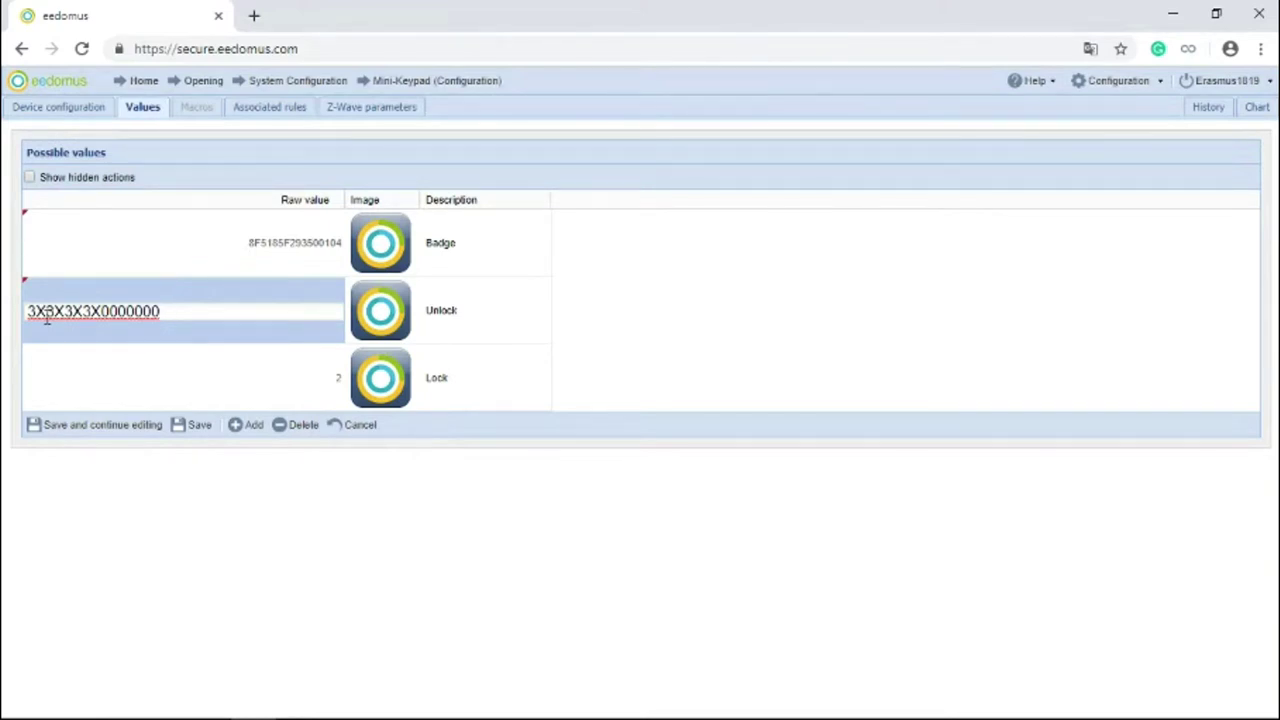
key("BackSpace")
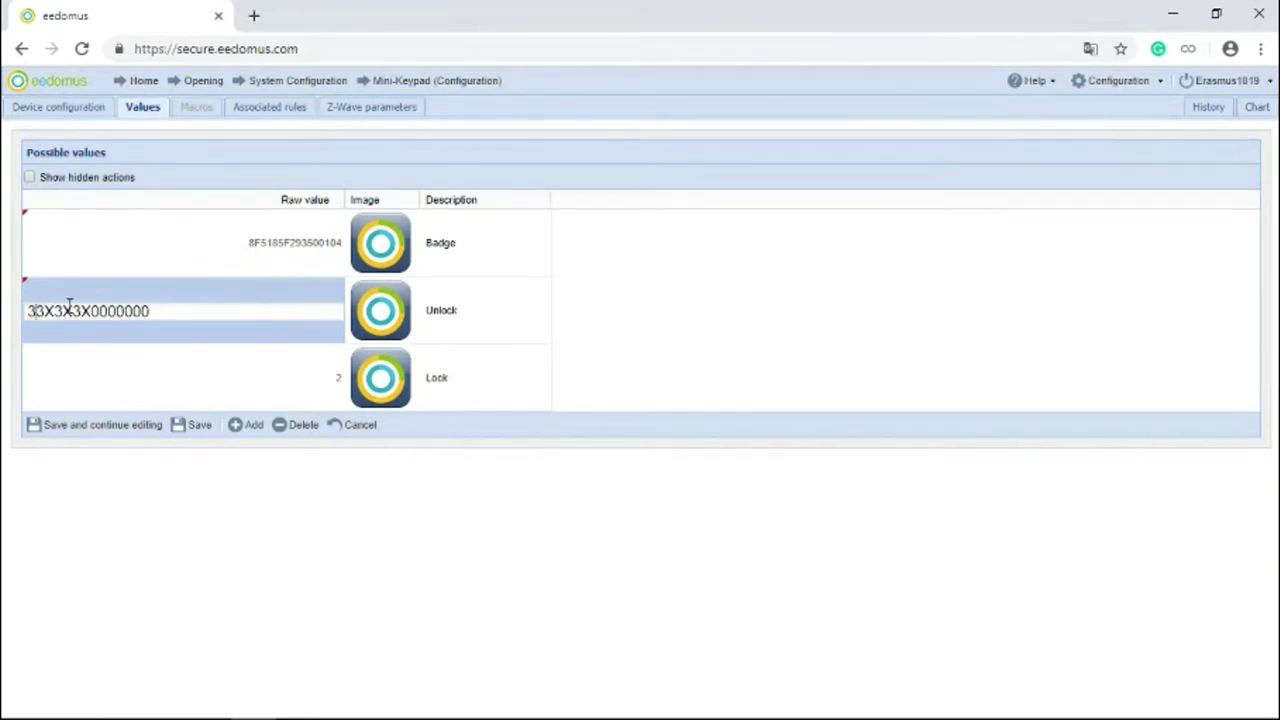
type("1")
key("Right")
key("Right")
key("BackSpace")
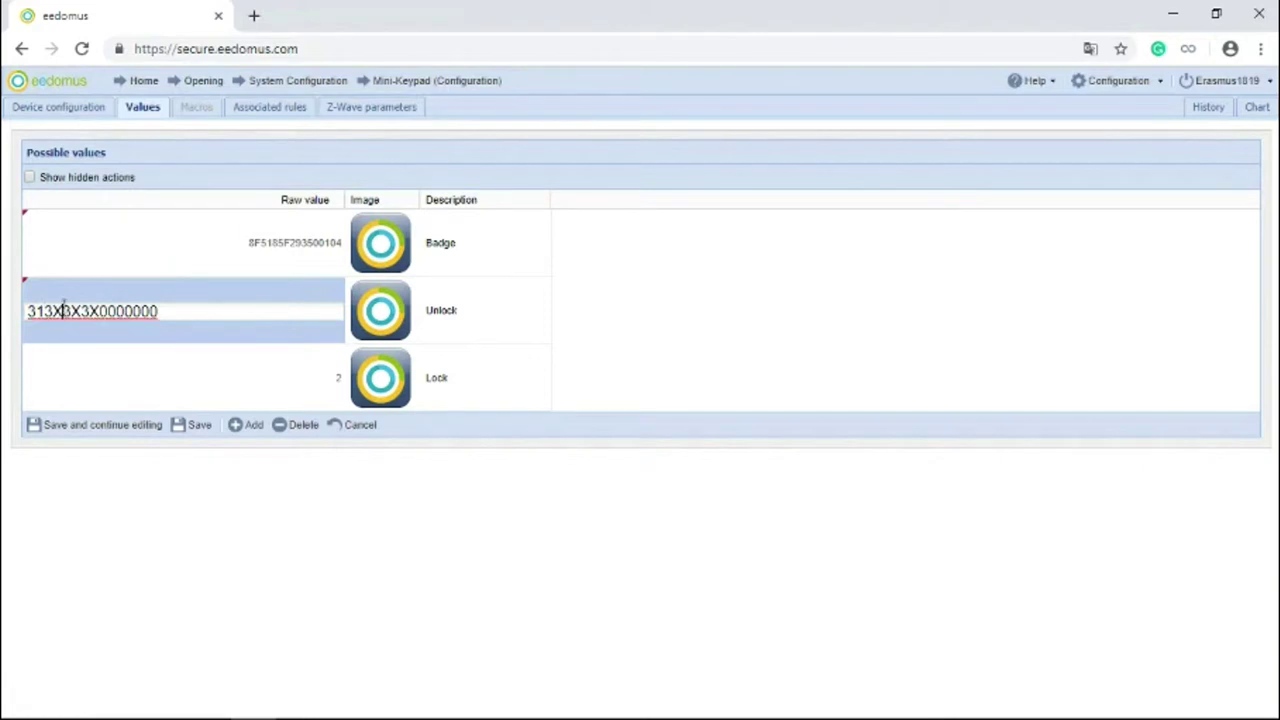
type("2")
key("Right")
key("Right")
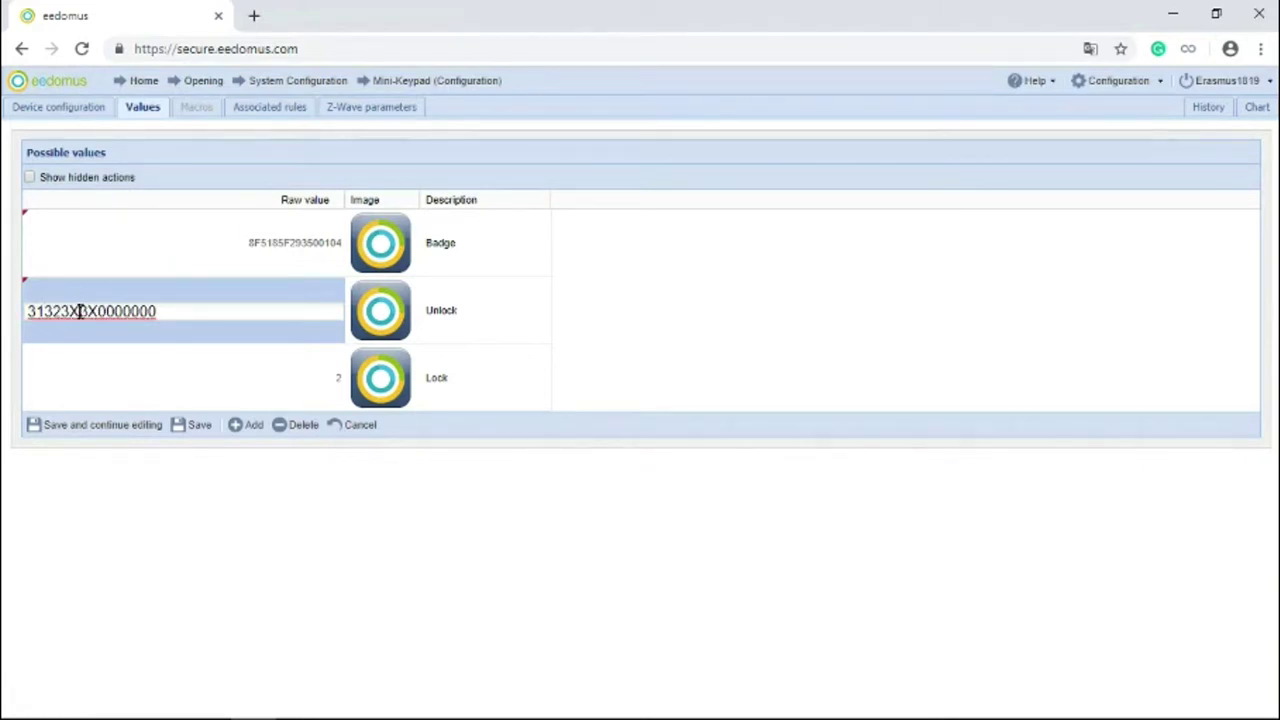
key("BackSpace")
type("3")
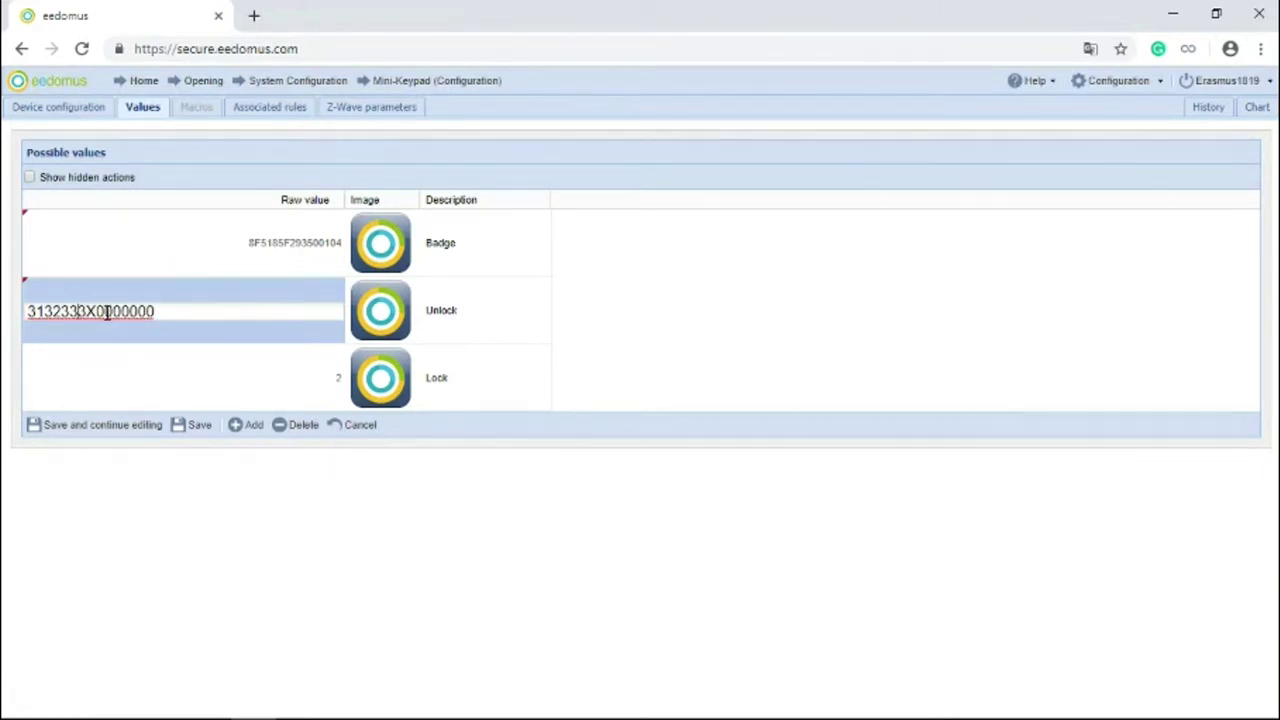
key("Delete")
type("4")
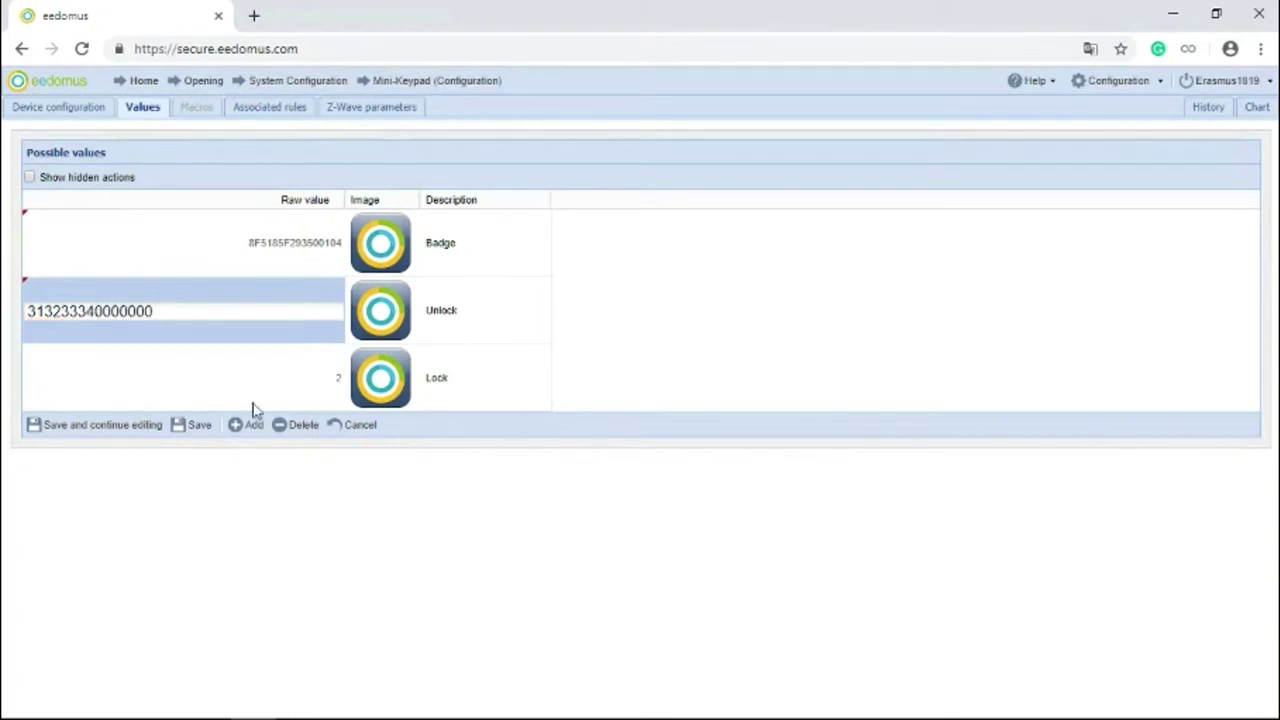
left_click(102, 432)
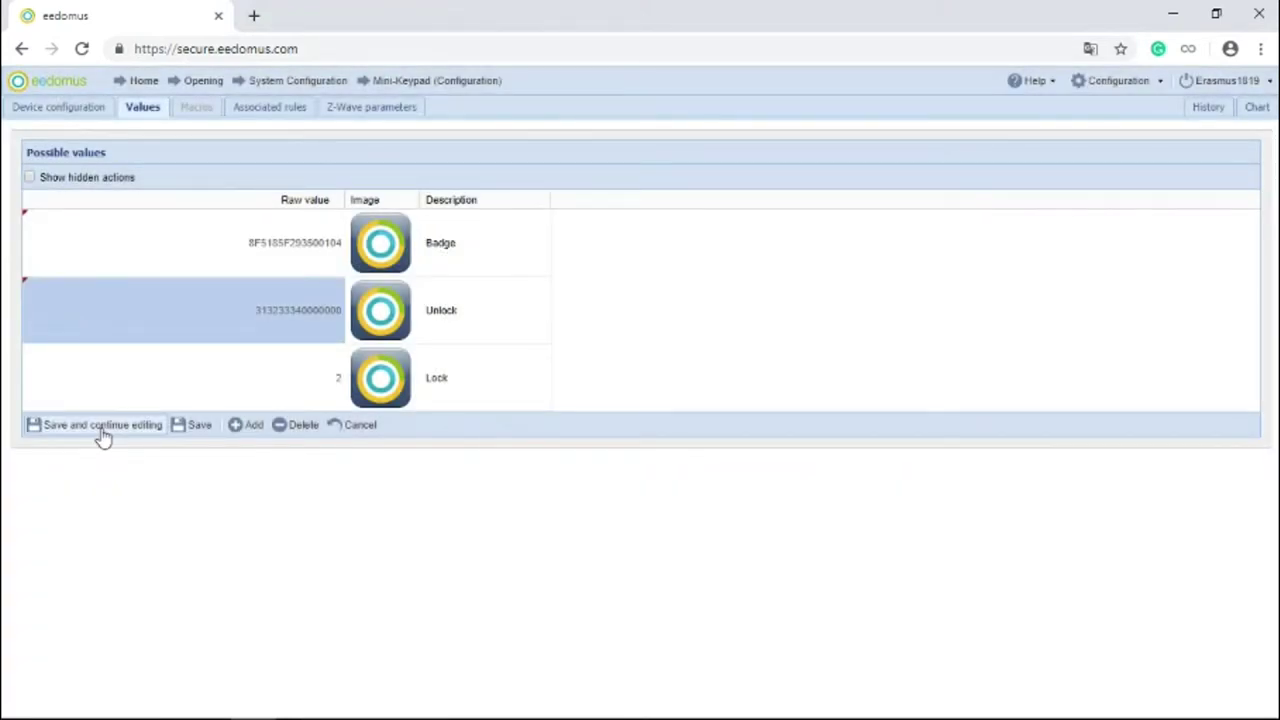
Step: Copy the Unlock raw value into the Lock row
left_click(299, 386)
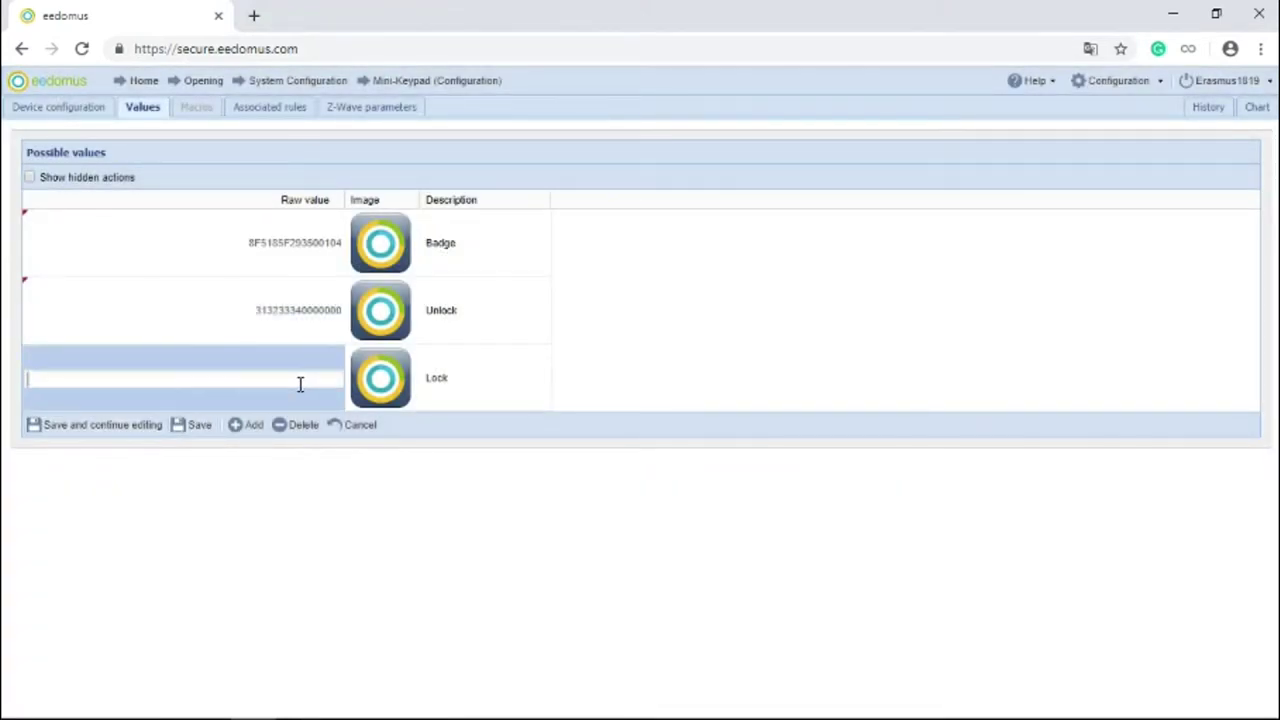
left_click(310, 318)
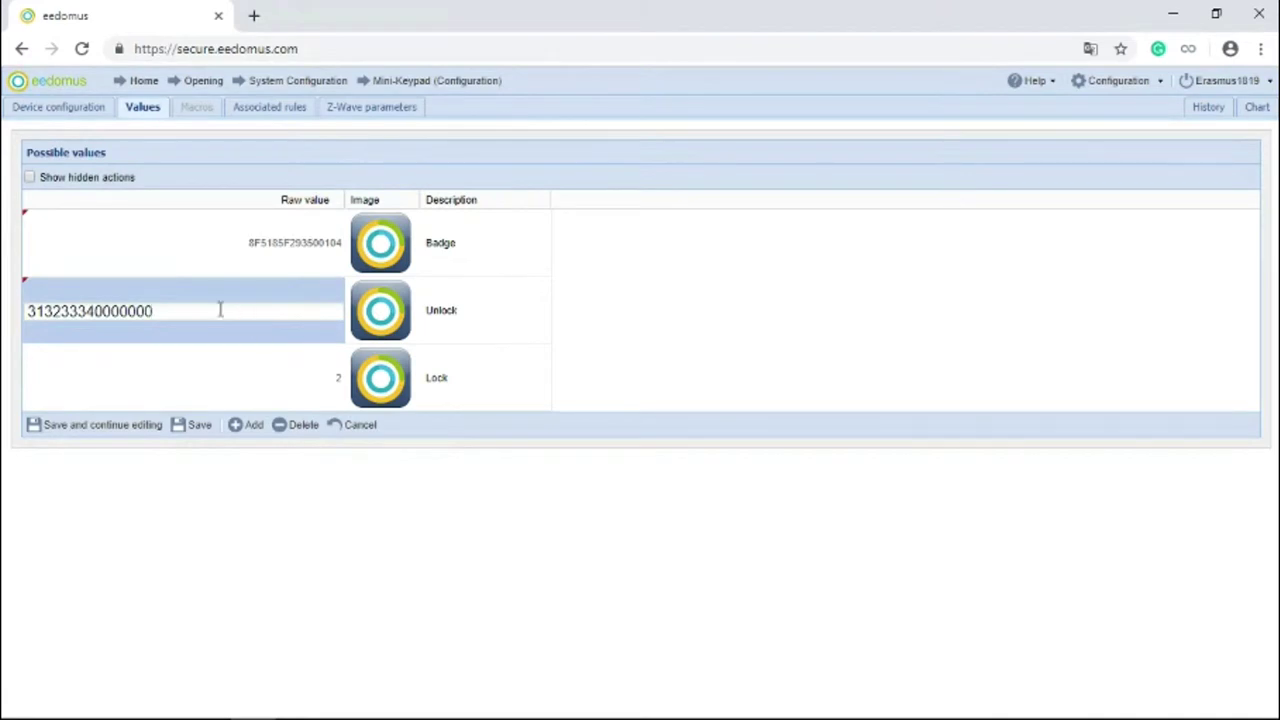
double_click(114, 311)
key("ctrl+c")
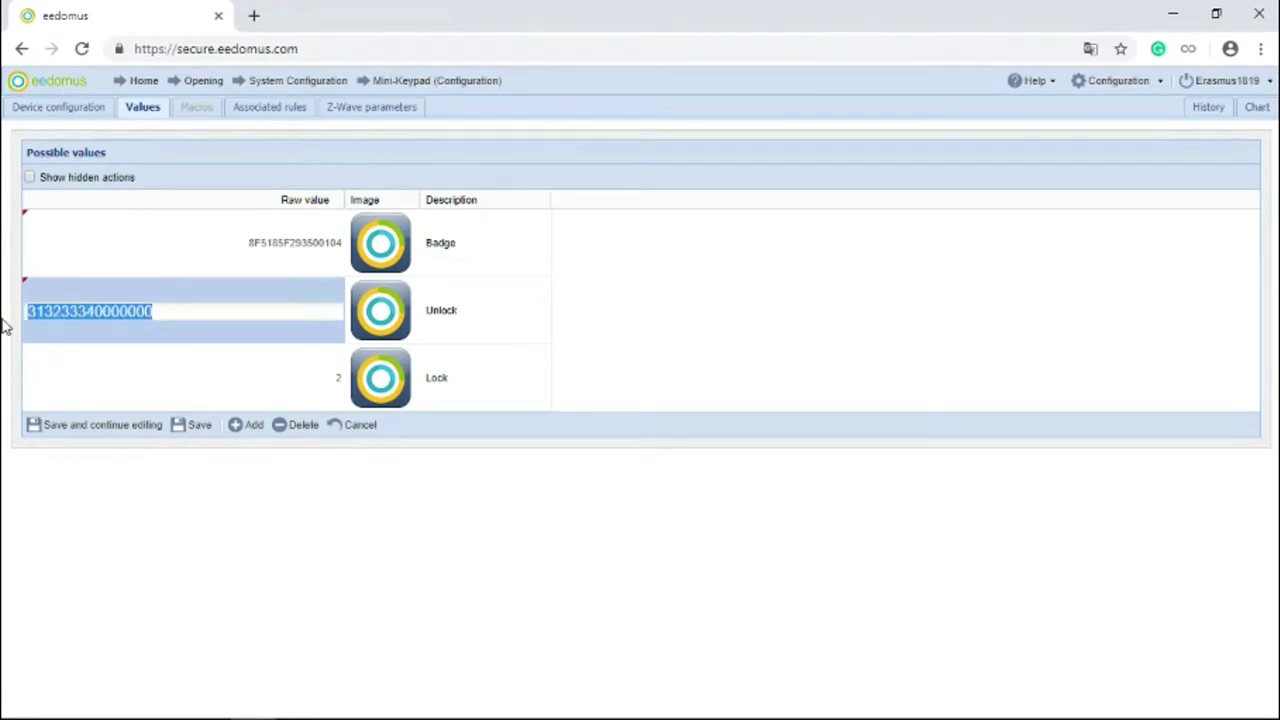
left_click(175, 398)
key("BackSpace")
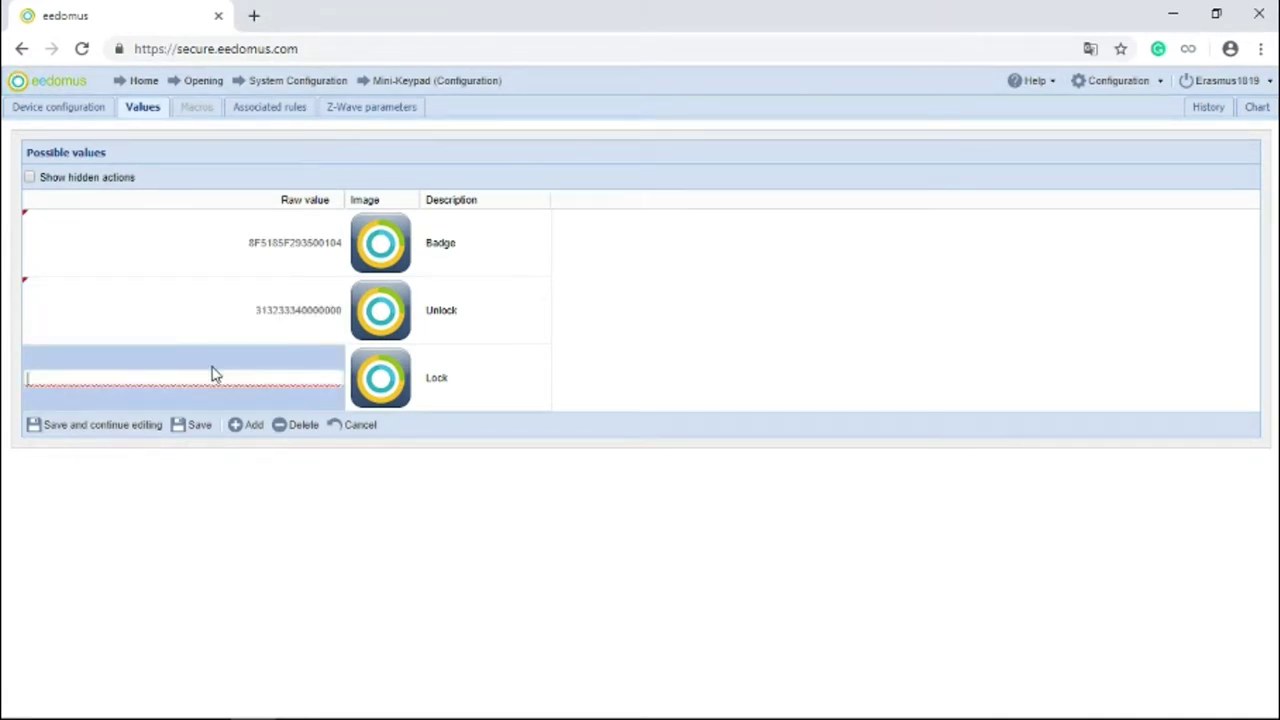
key("ctrl+v")
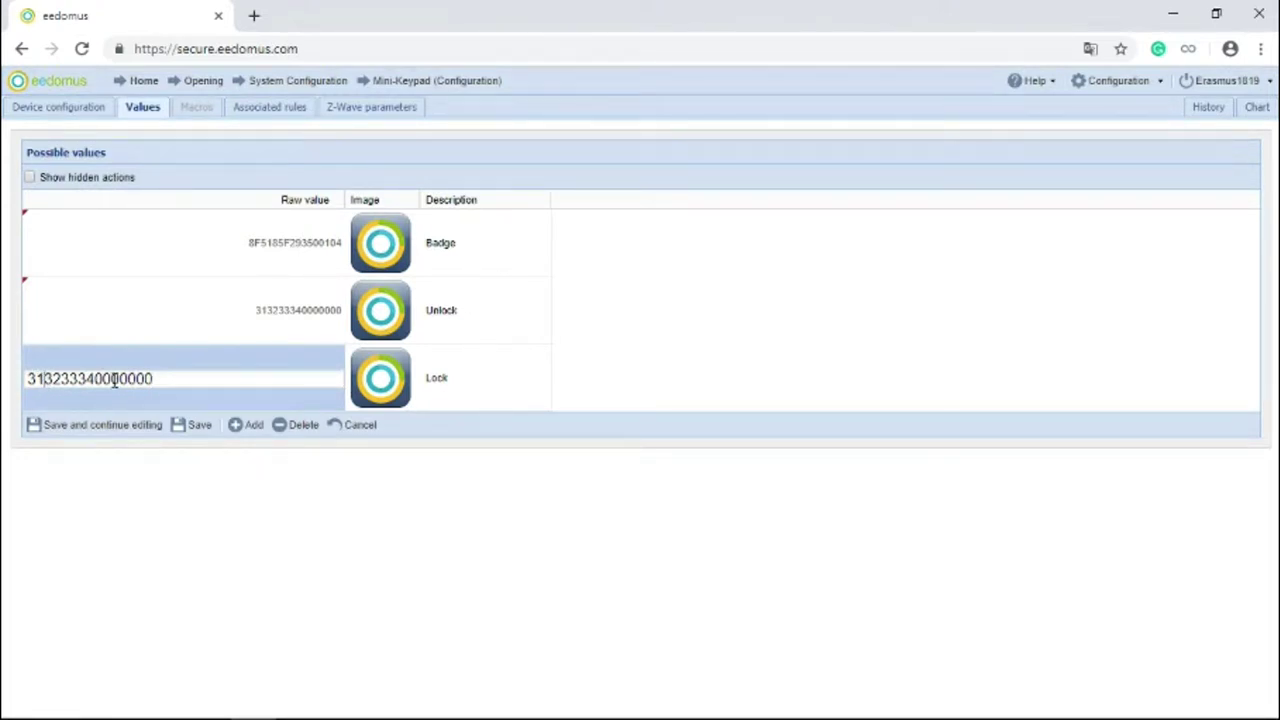
left_click(42, 378)
key("BackSpace")
type("4")
key("Right")
key("Right")
key("BackSpace")
type("3")
left_click(80, 378)
key("BackSpace")
type("2")
left_click(92, 378)
key("BackSpace")
type("1")
left_click(123, 432)
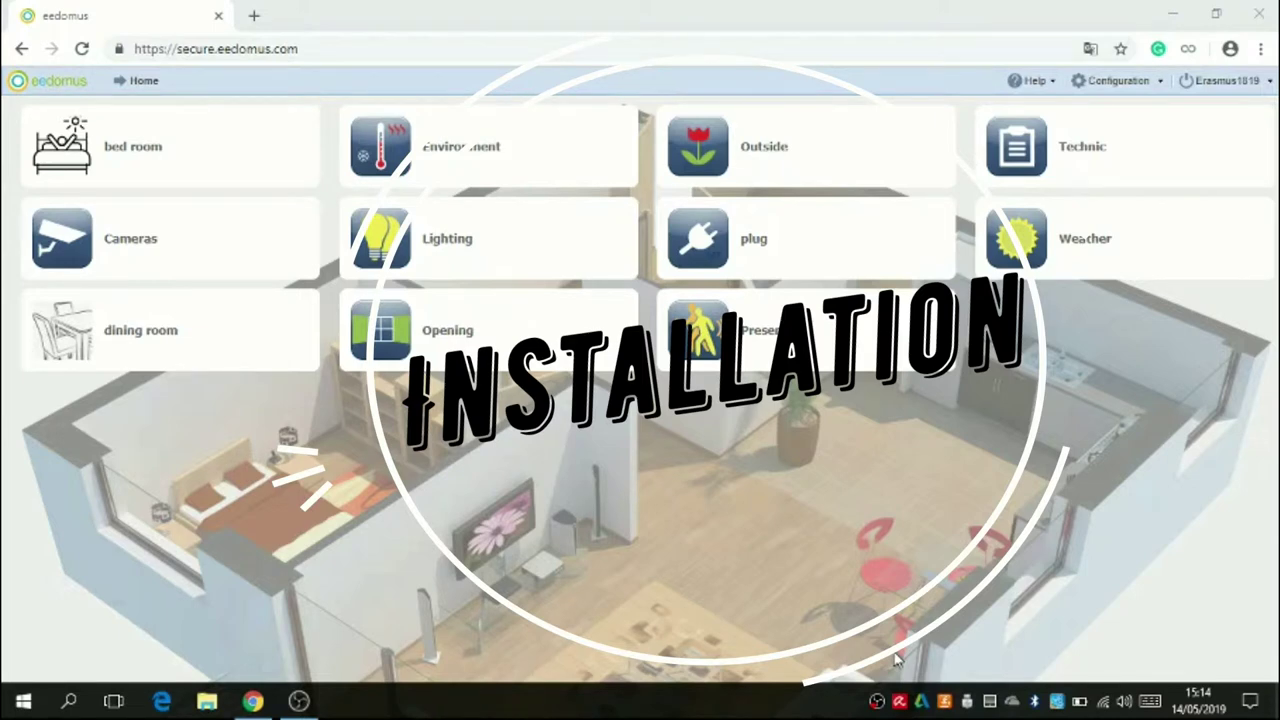
left_click(1128, 82)
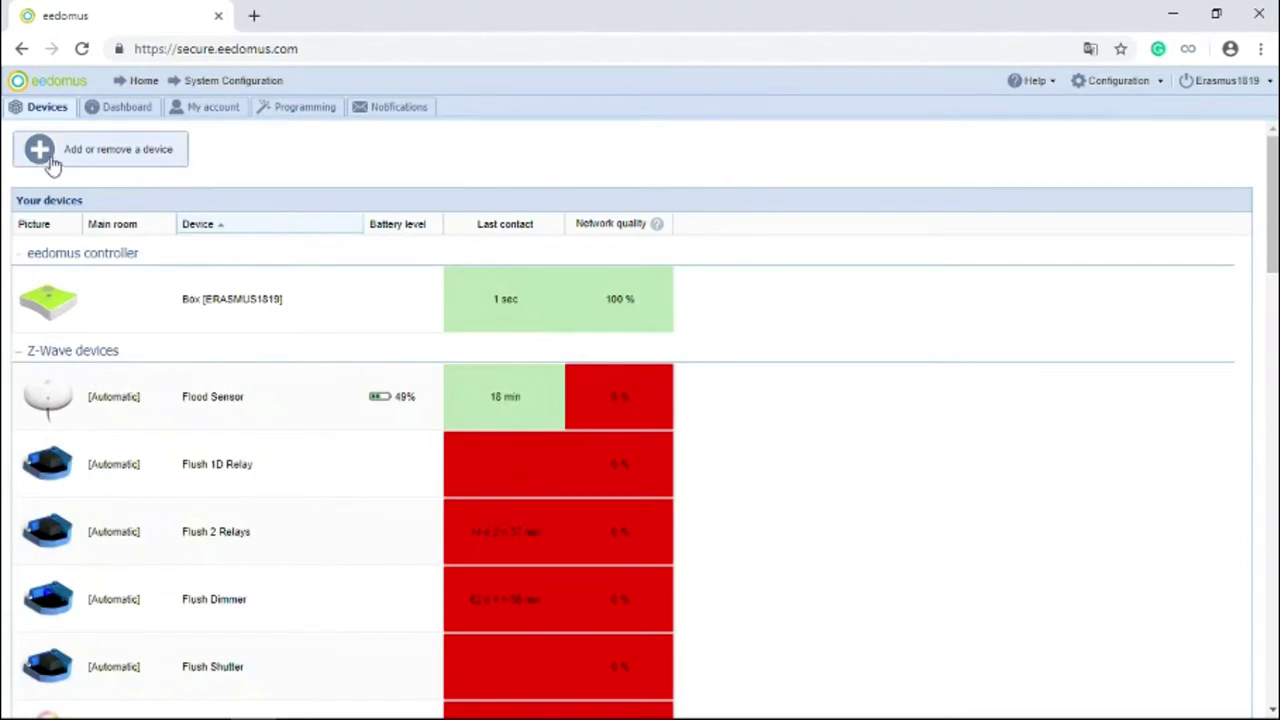
left_click(55, 160)
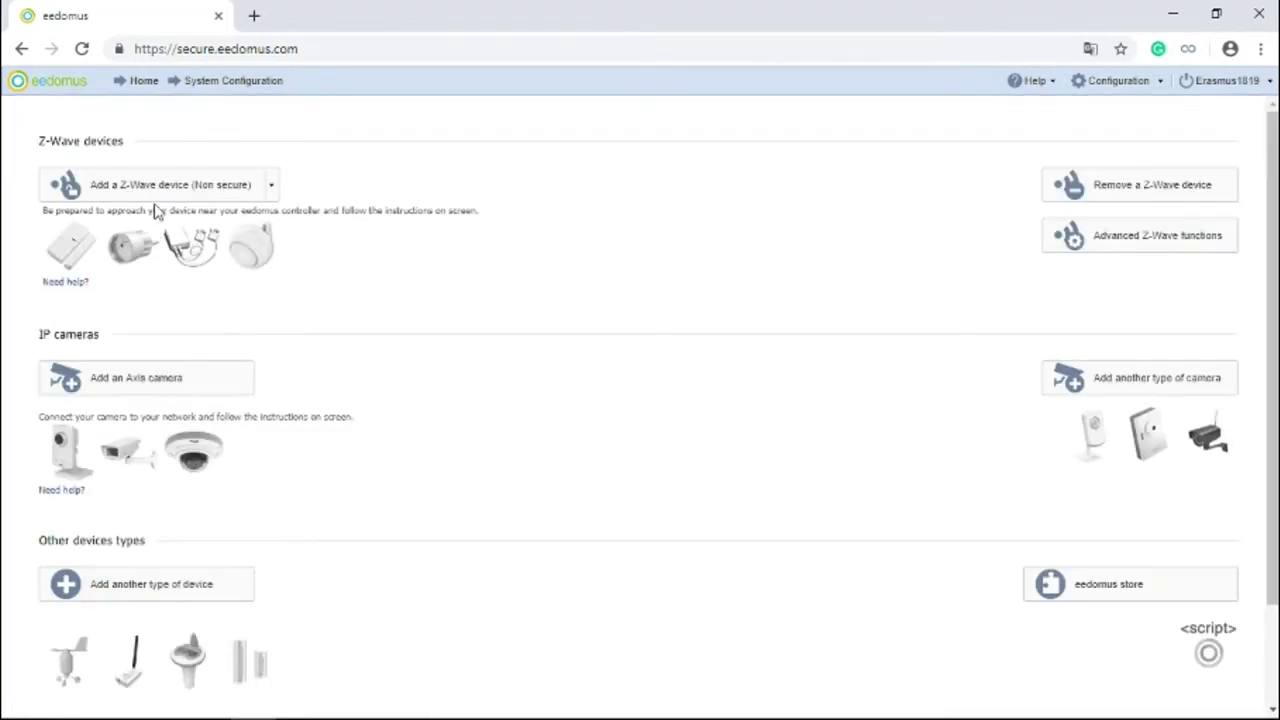
Step: Create a new rule named Badge Lock from the Danalock's Associated rules tab
left_click(157, 205)
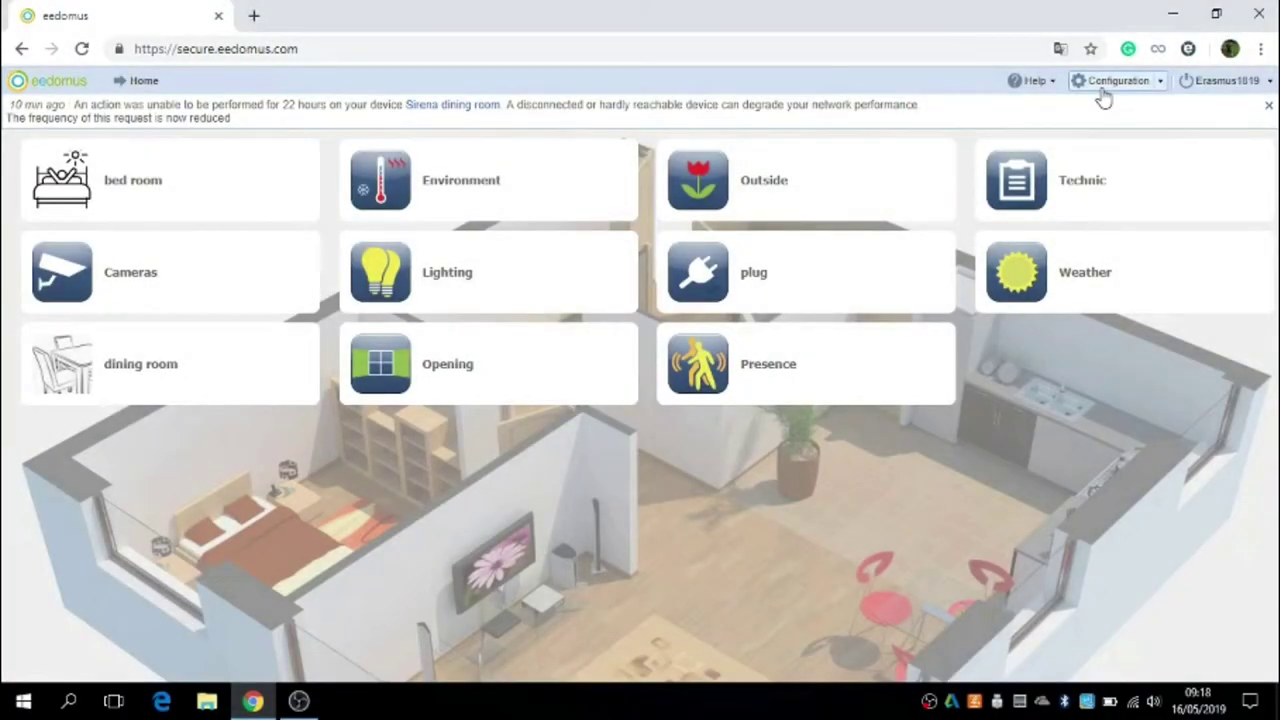
left_click(1103, 88)
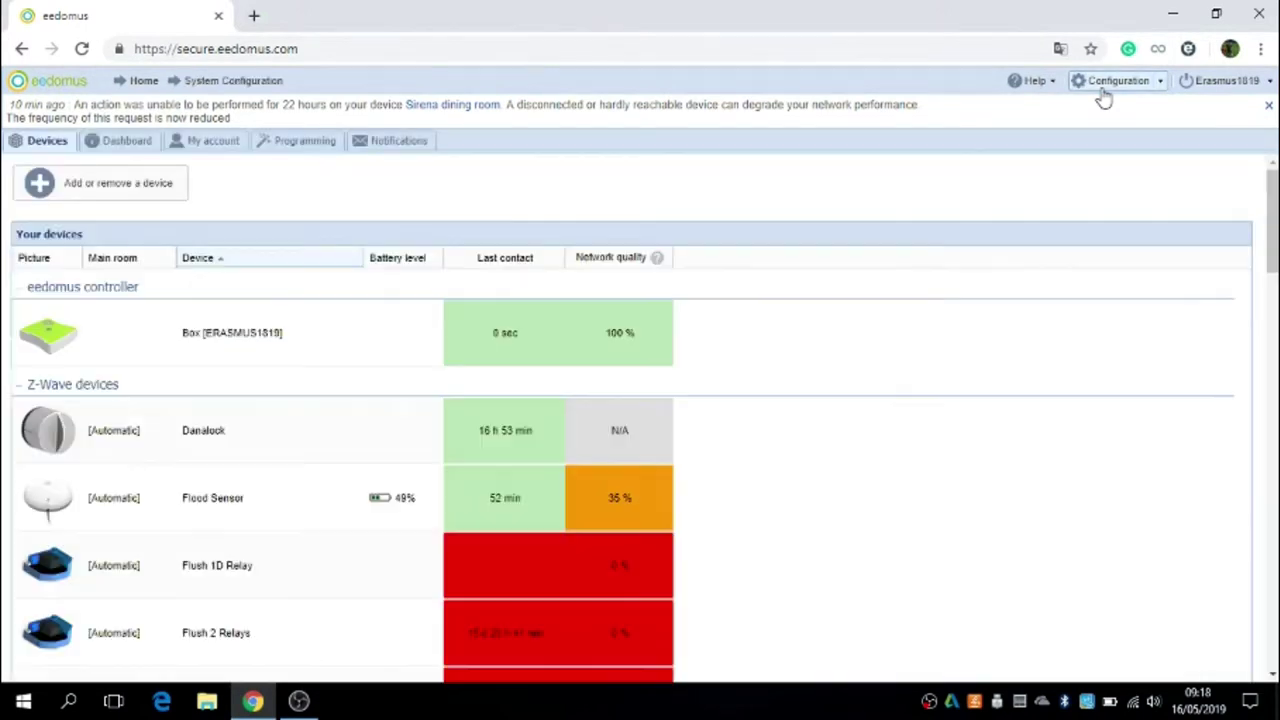
left_click(342, 453)
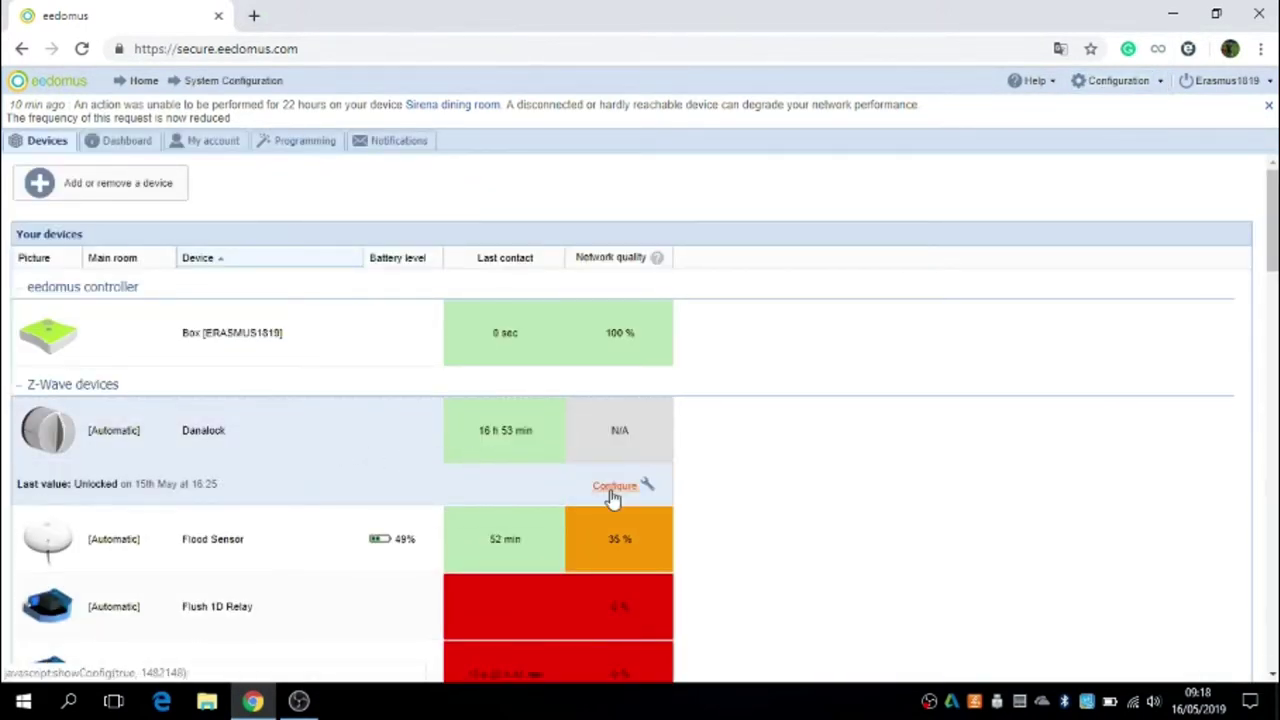
left_click(610, 488)
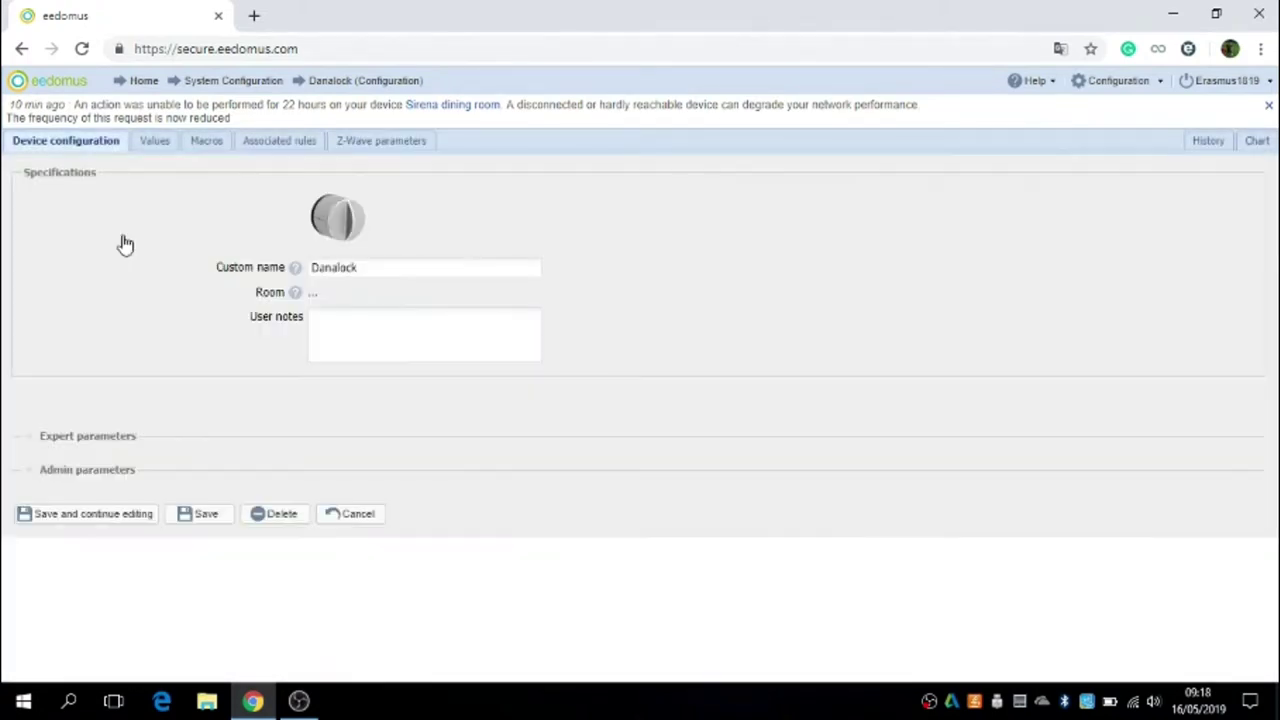
left_click(266, 145)
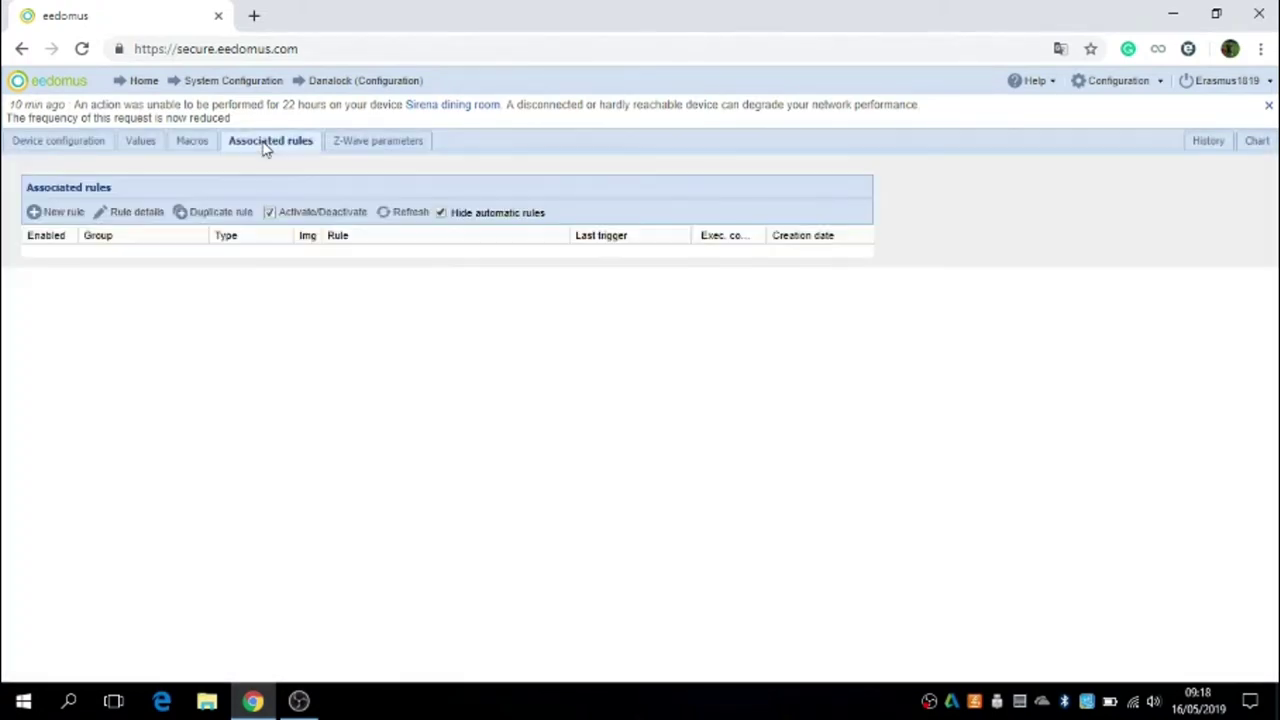
left_click(62, 215)
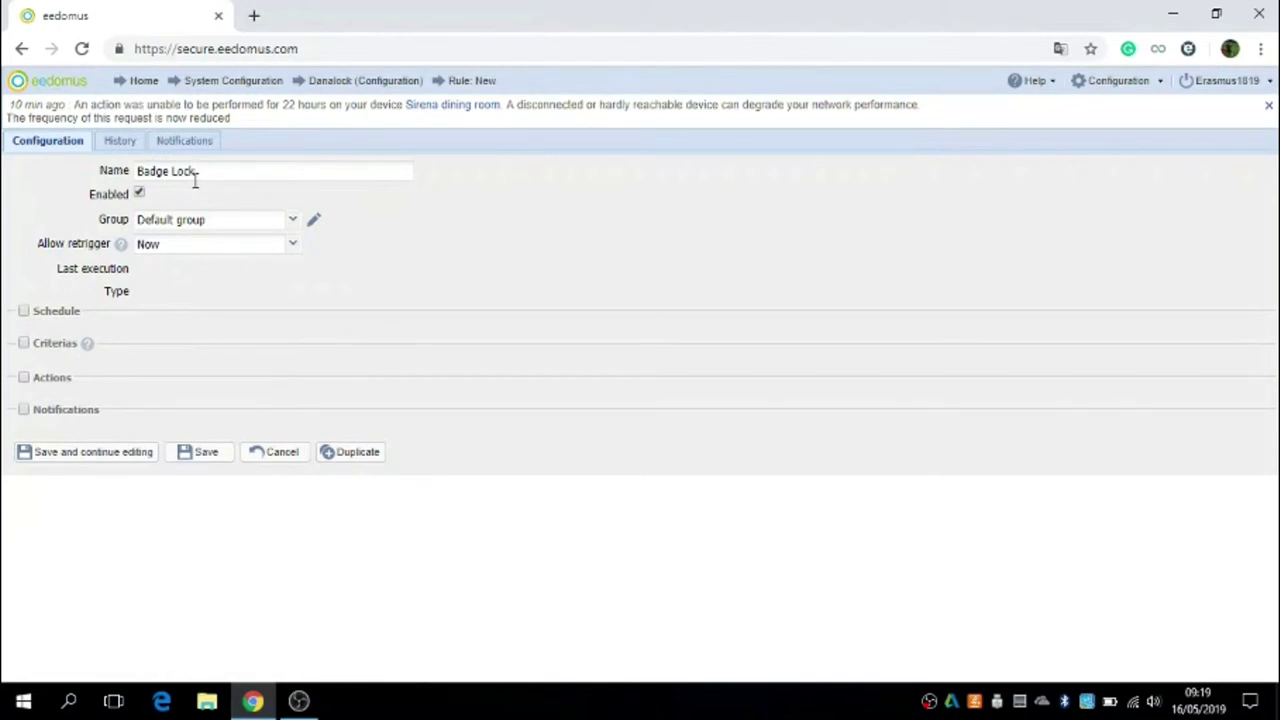
Step: Enable criteria and add the condition Danalock is equal to Unlocked
left_click(24, 344)
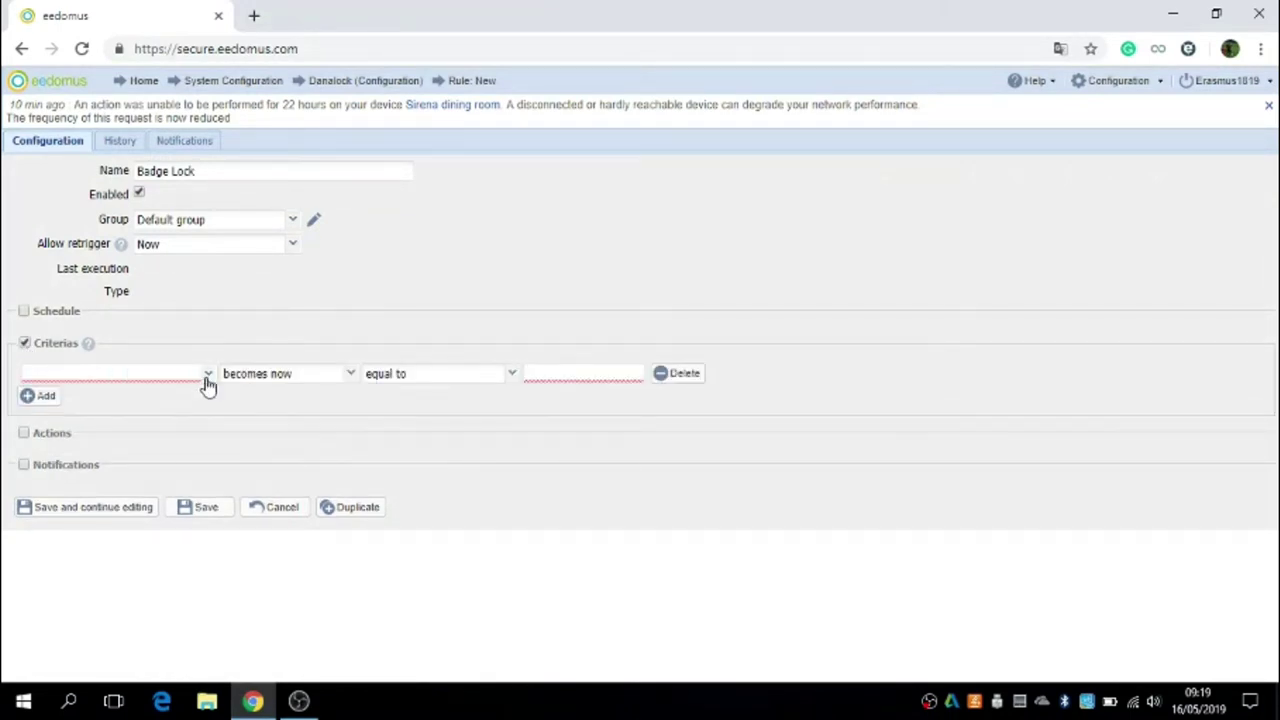
left_click(207, 380)
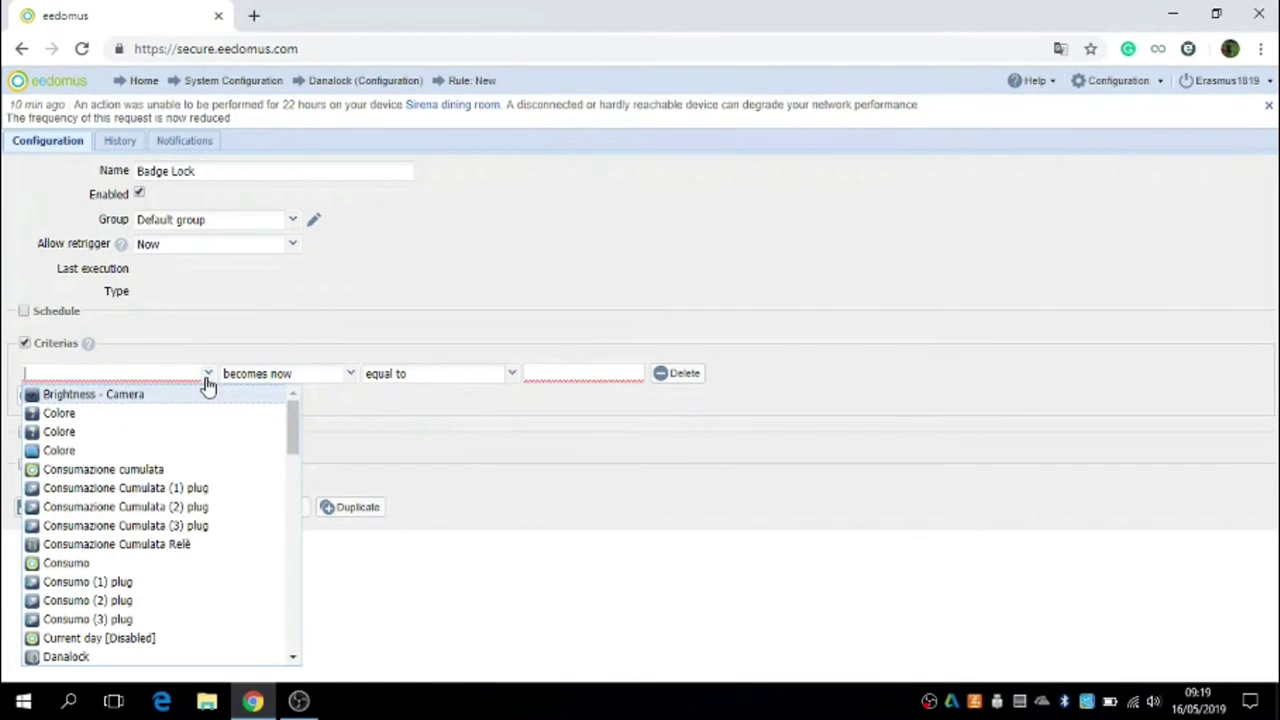
left_click(68, 657)
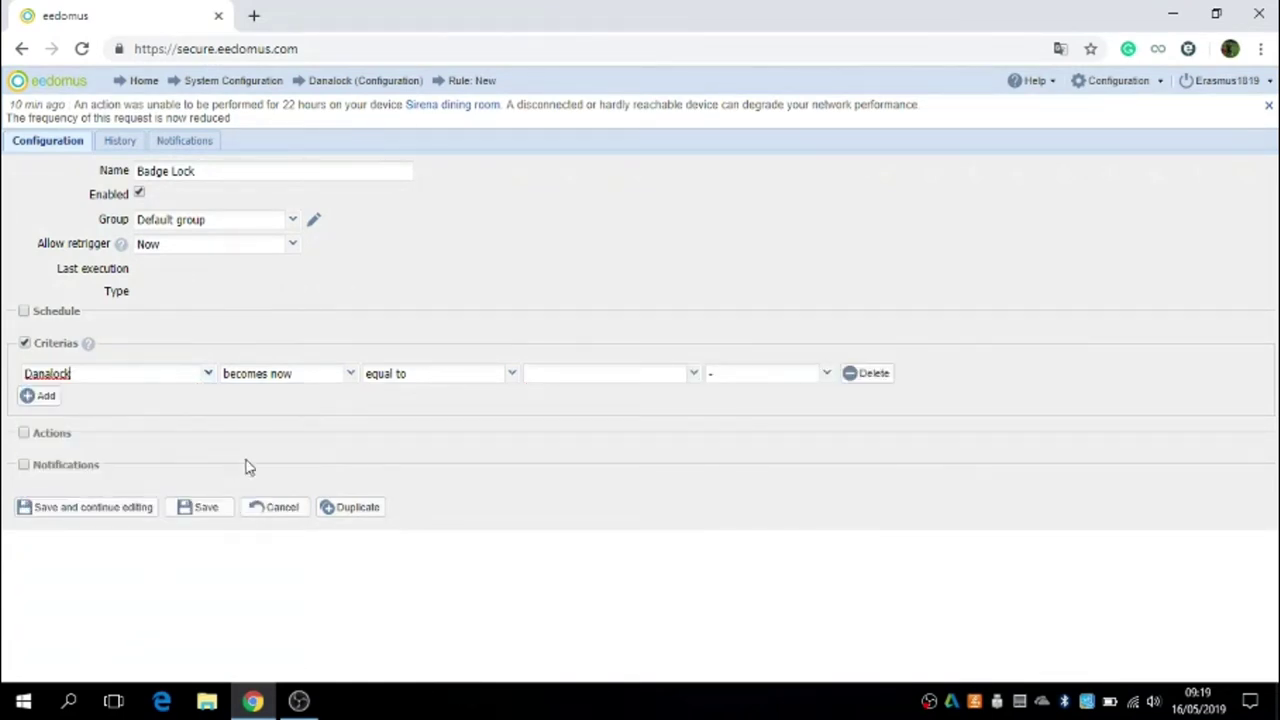
left_click(350, 373)
left_click(323, 396)
left_click(690, 374)
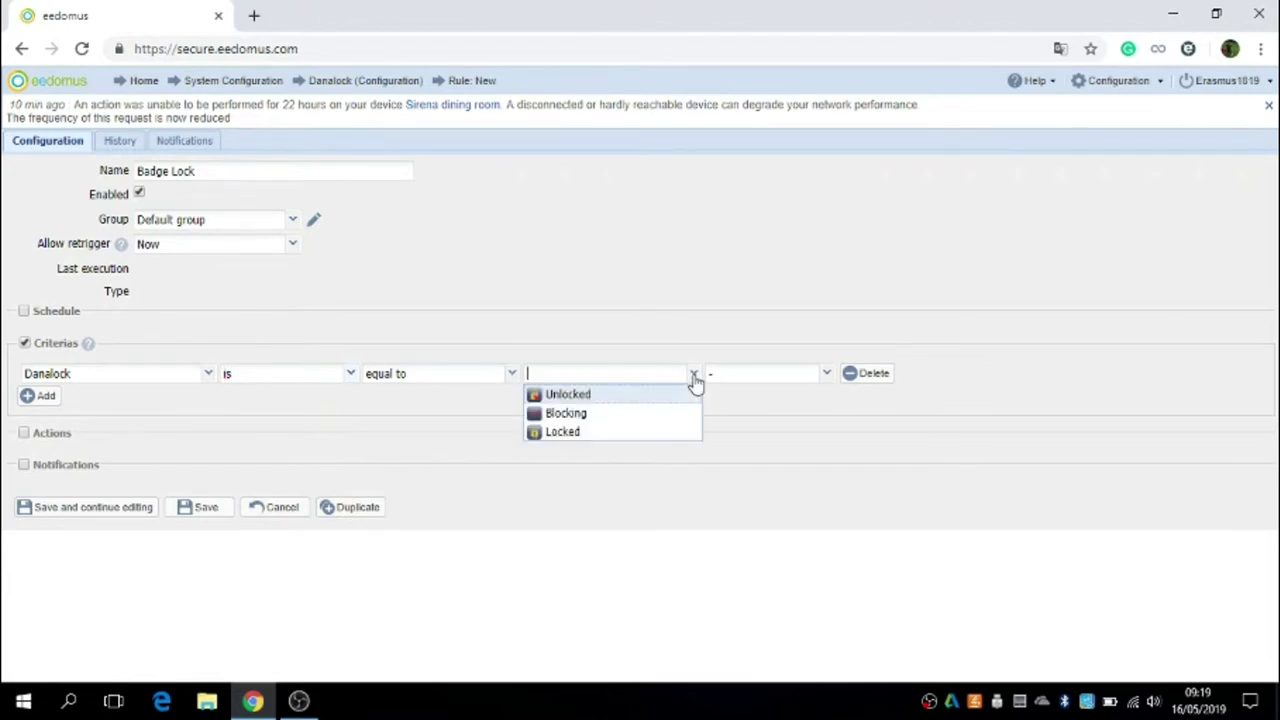
left_click(566, 396)
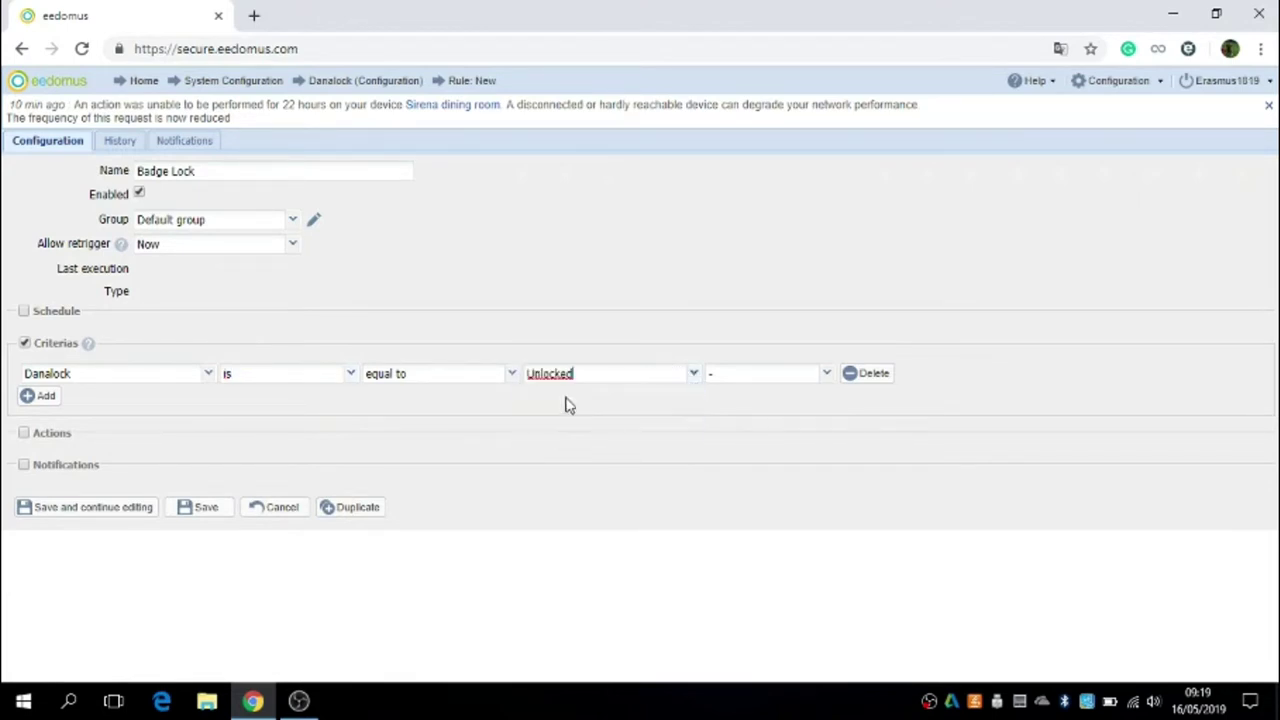
Step: Add a second criterion: Mini-Keypad is now equal to Badge
left_click(45, 396)
left_click(257, 398)
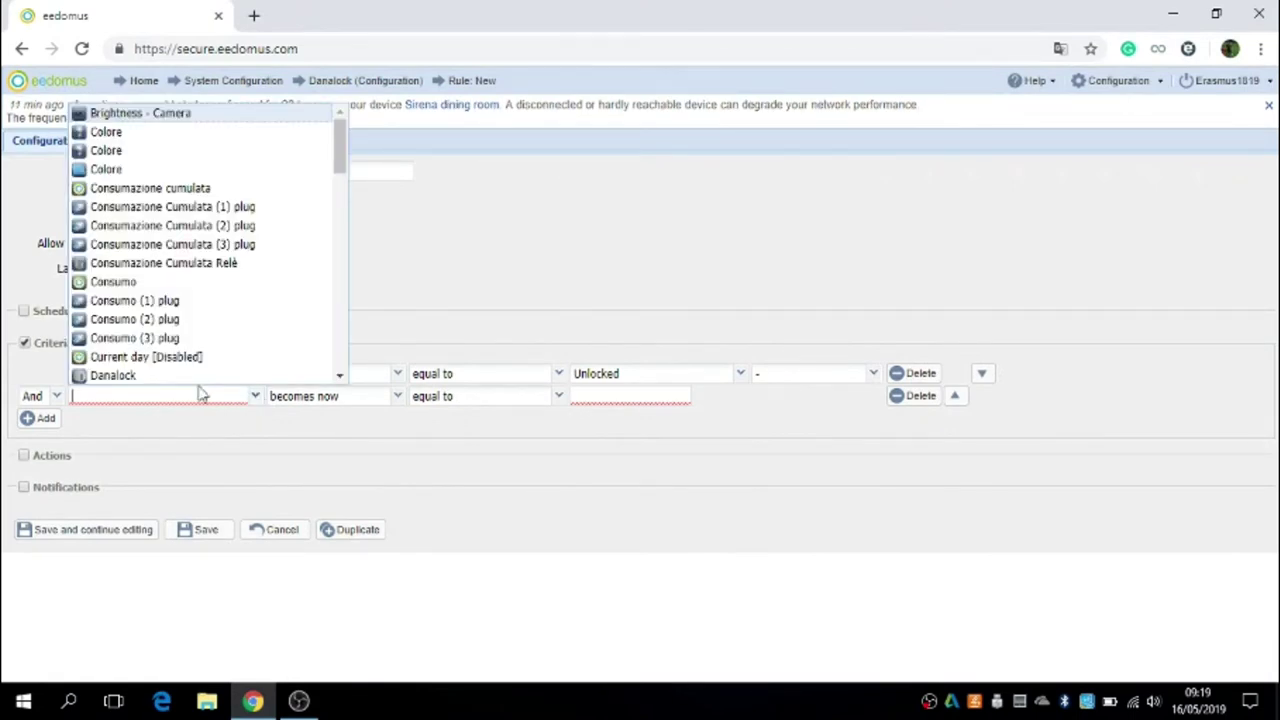
scroll(176, 272, "down", 1)
scroll(170, 290, "down", 5)
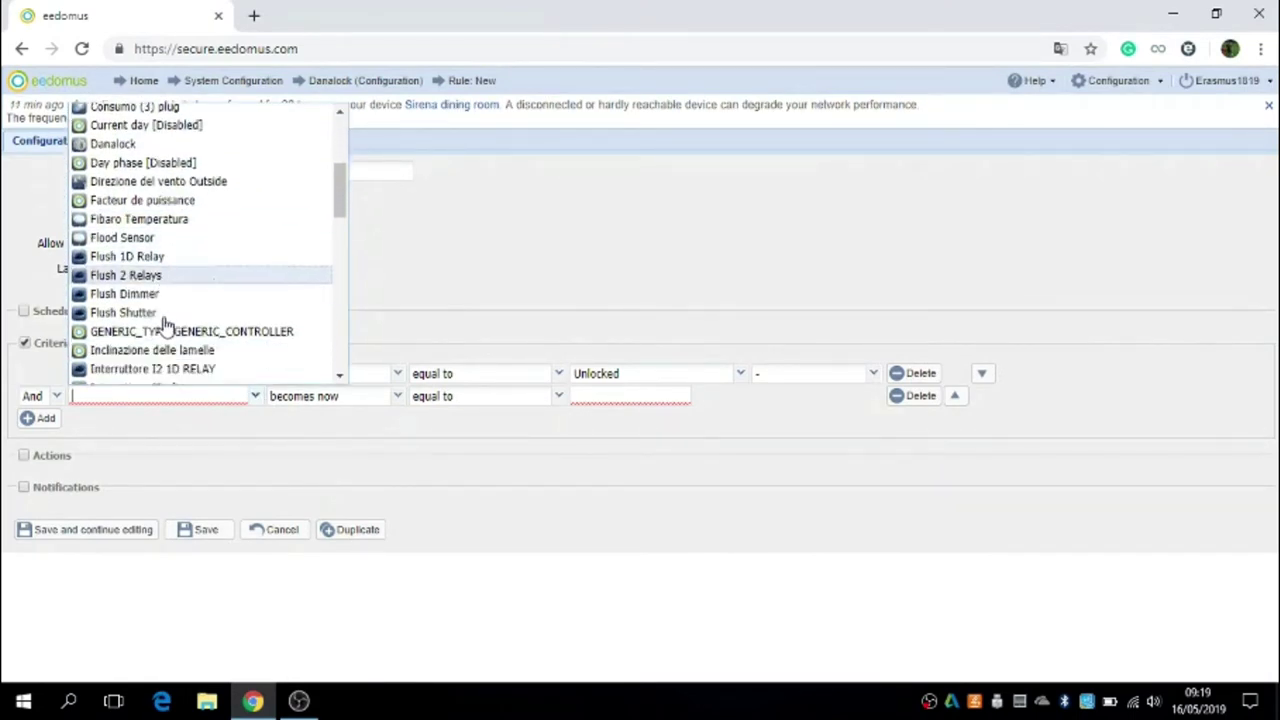
left_click(148, 266)
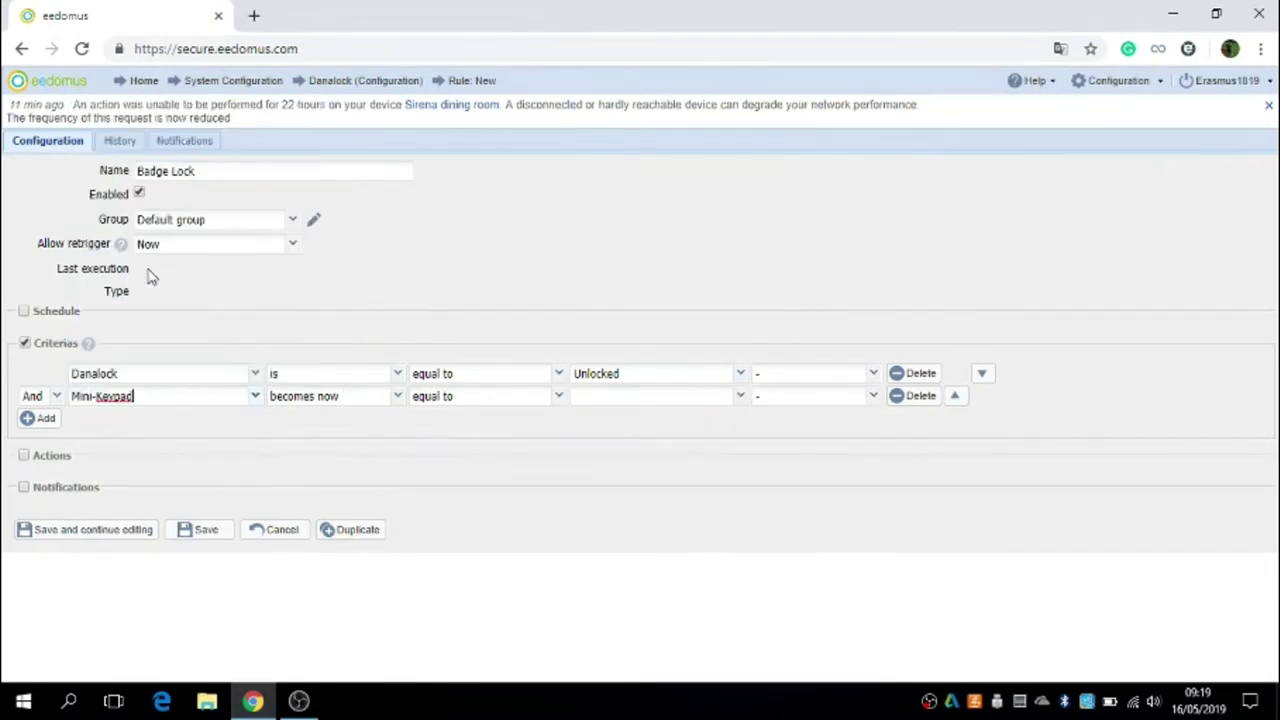
left_click(398, 397)
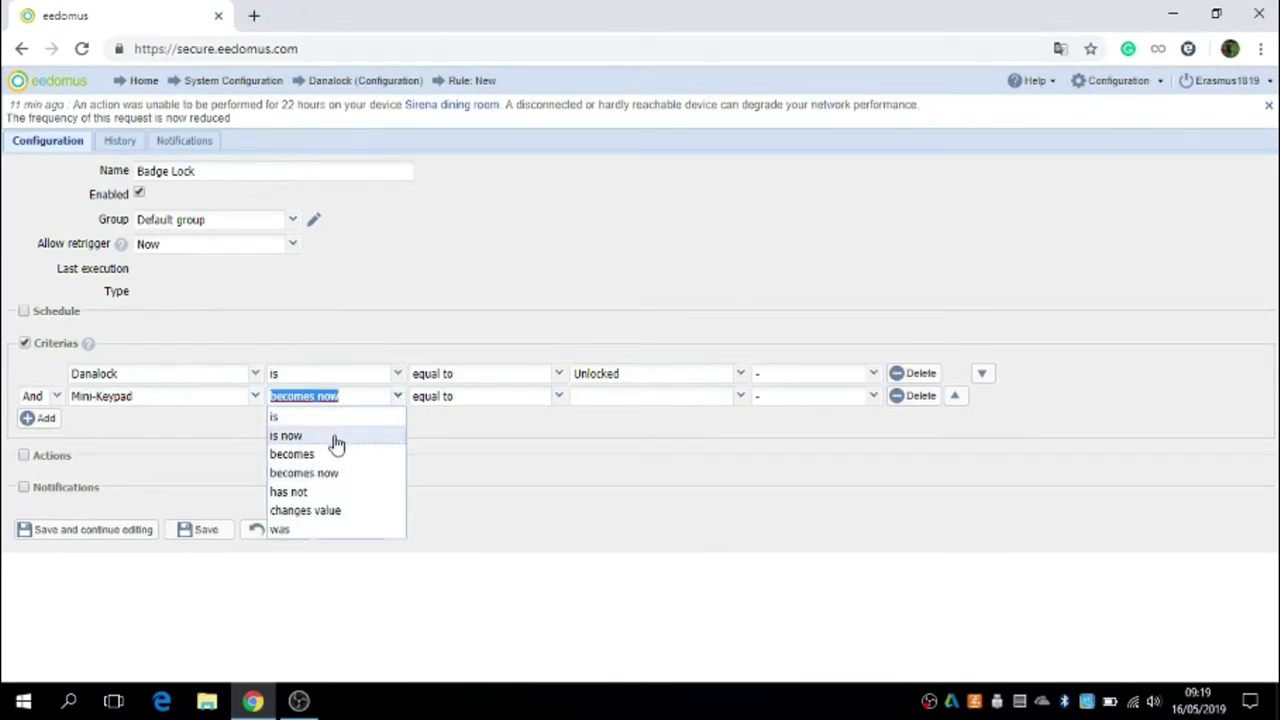
left_click(334, 435)
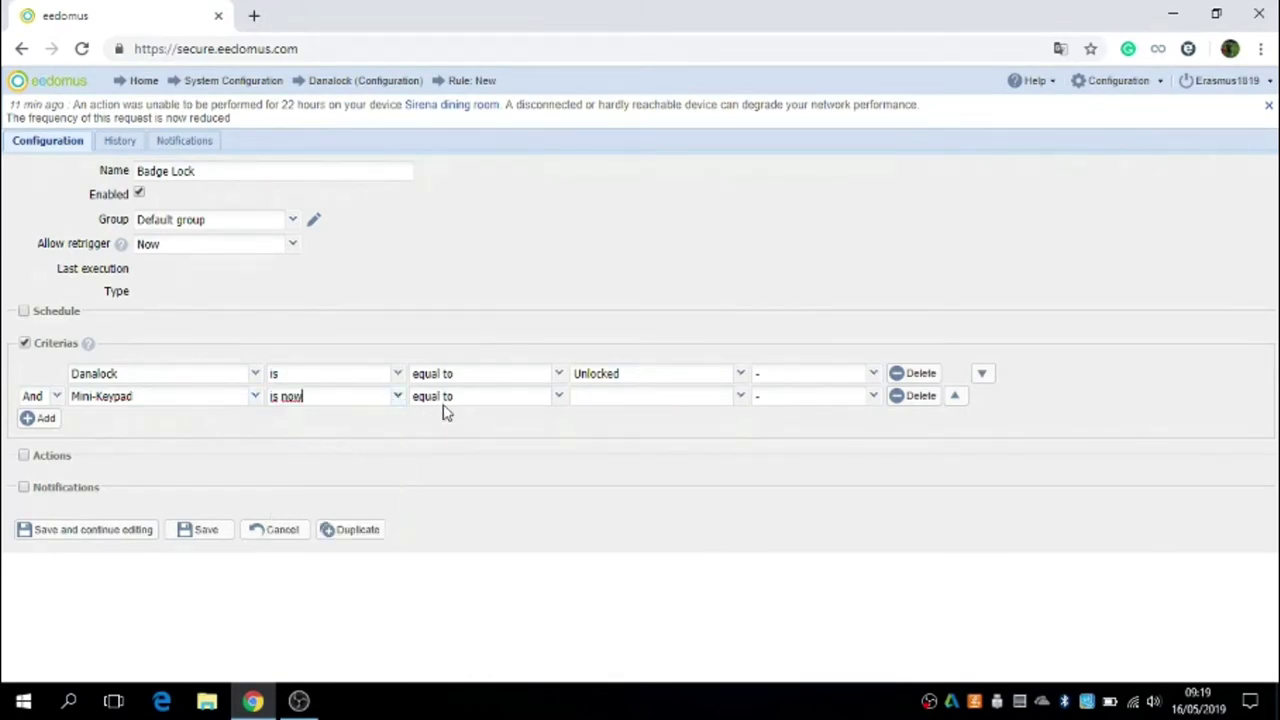
left_click(745, 400)
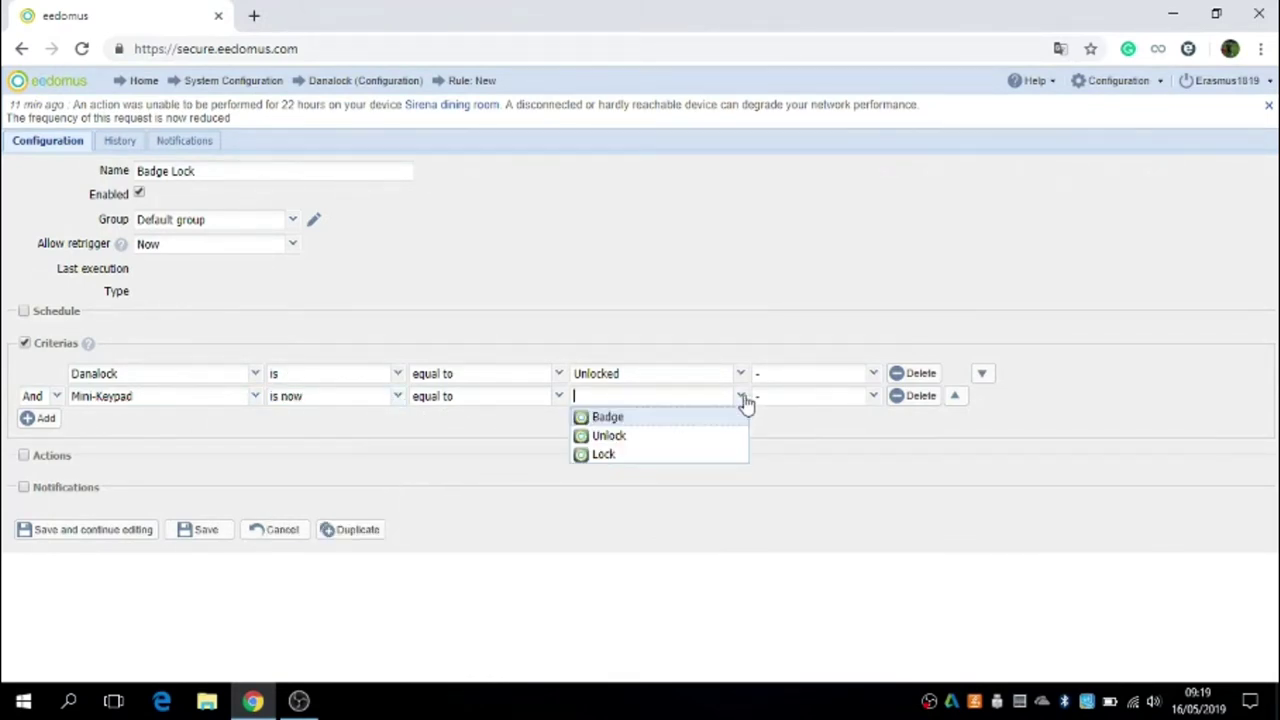
left_click(607, 417)
left_click(24, 457)
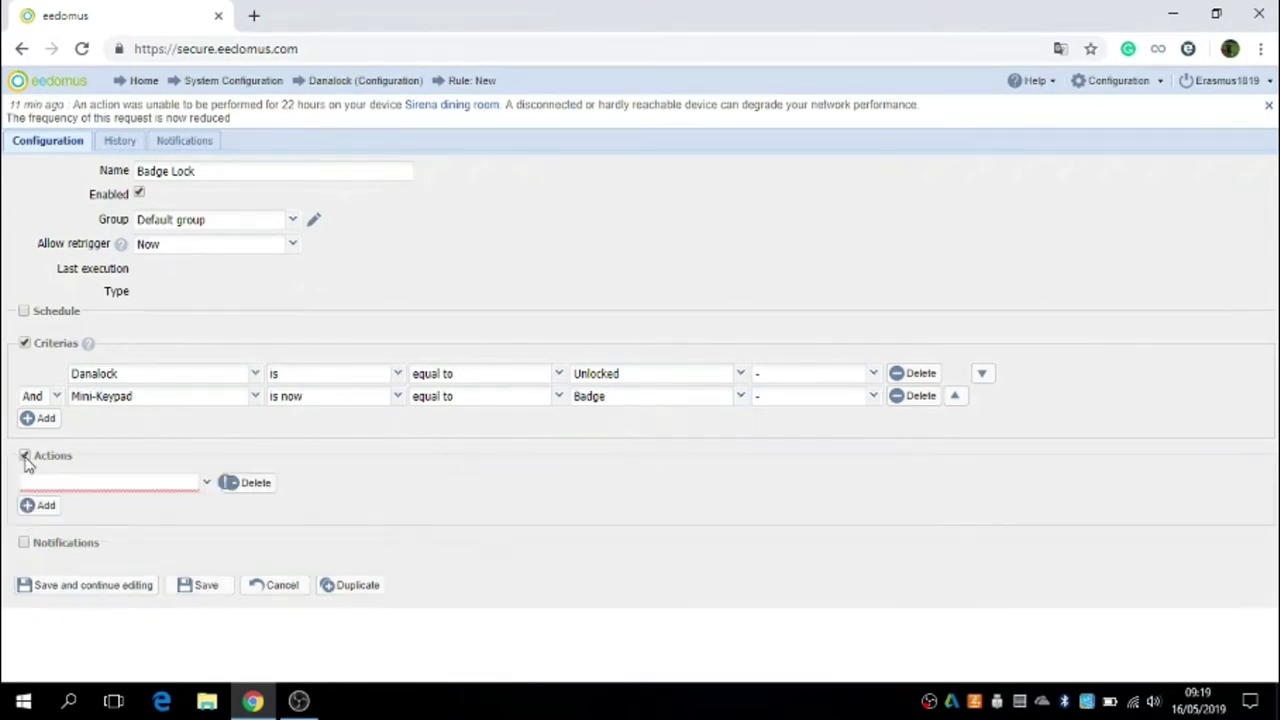
Step: Make the action set the Danalock to Locked and save the Badge Lock rule
left_click(206, 492)
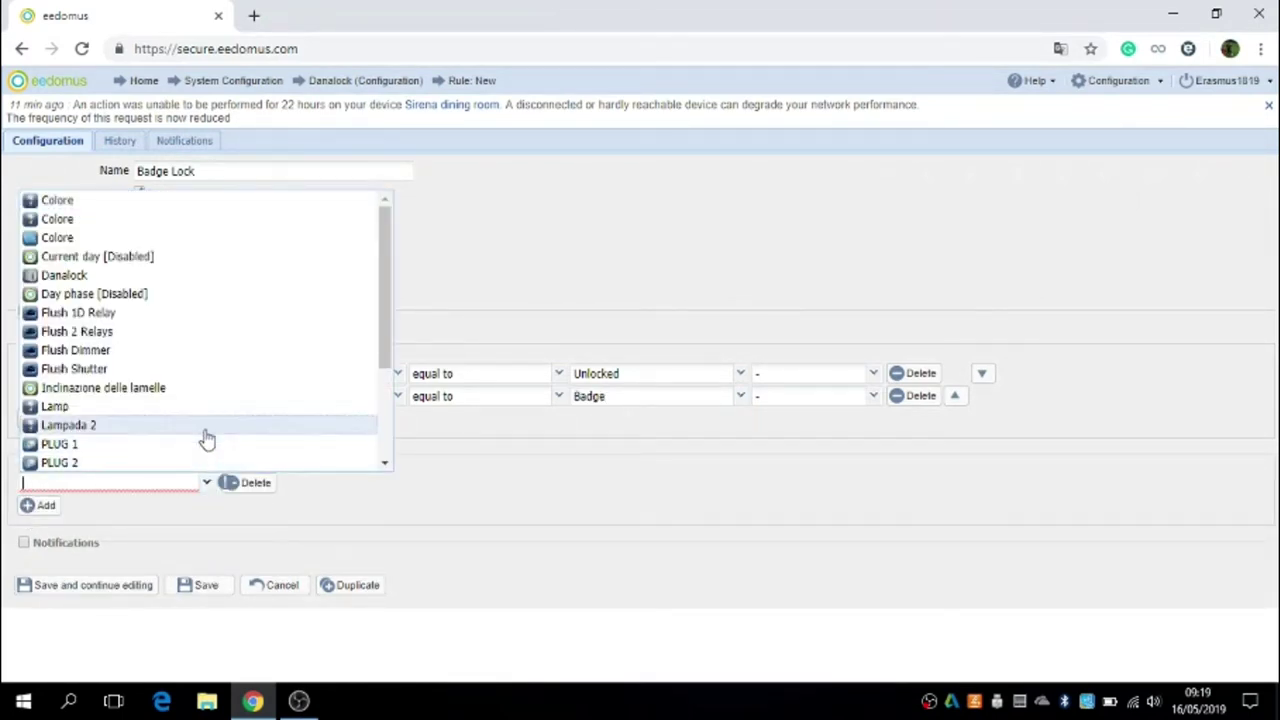
left_click(64, 275)
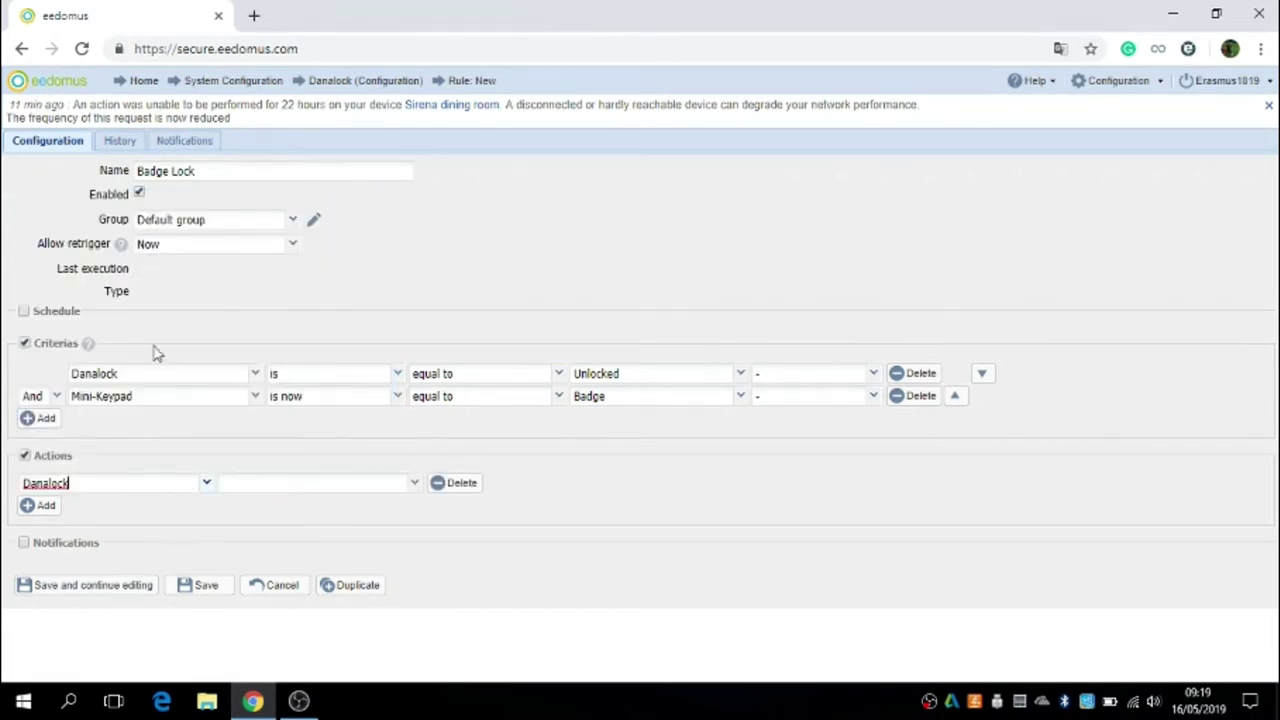
left_click(414, 484)
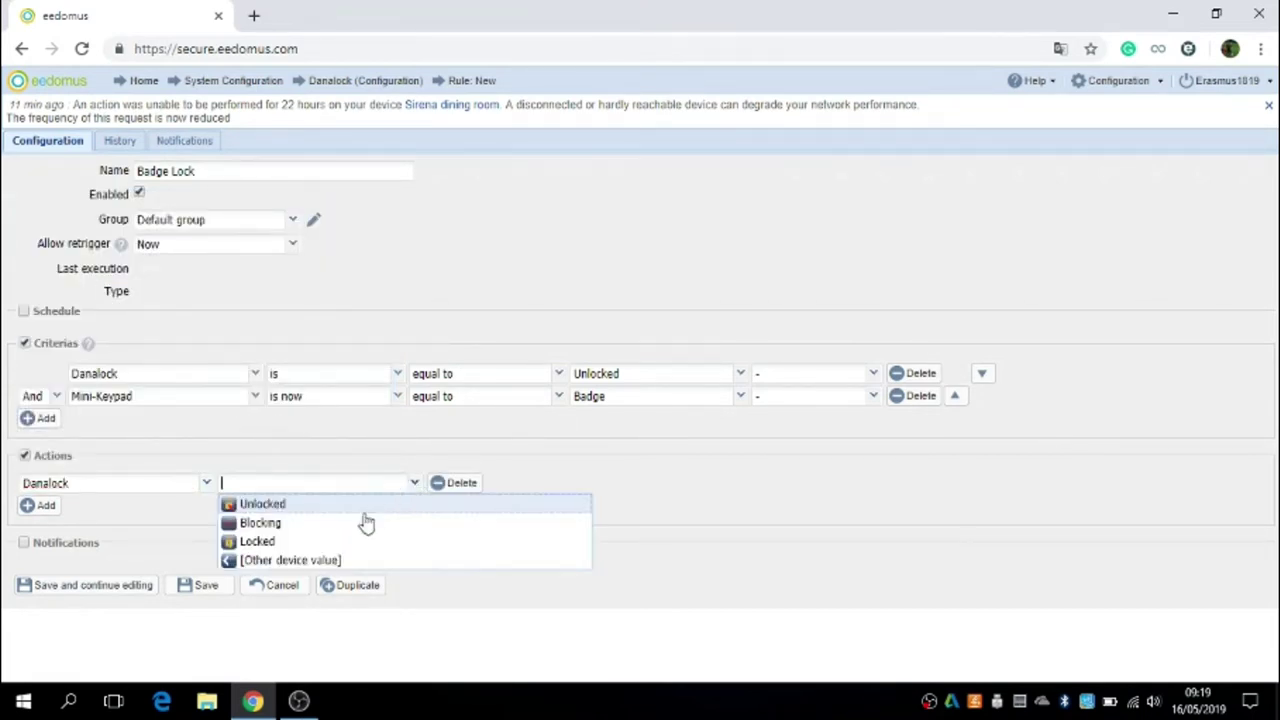
left_click(258, 541)
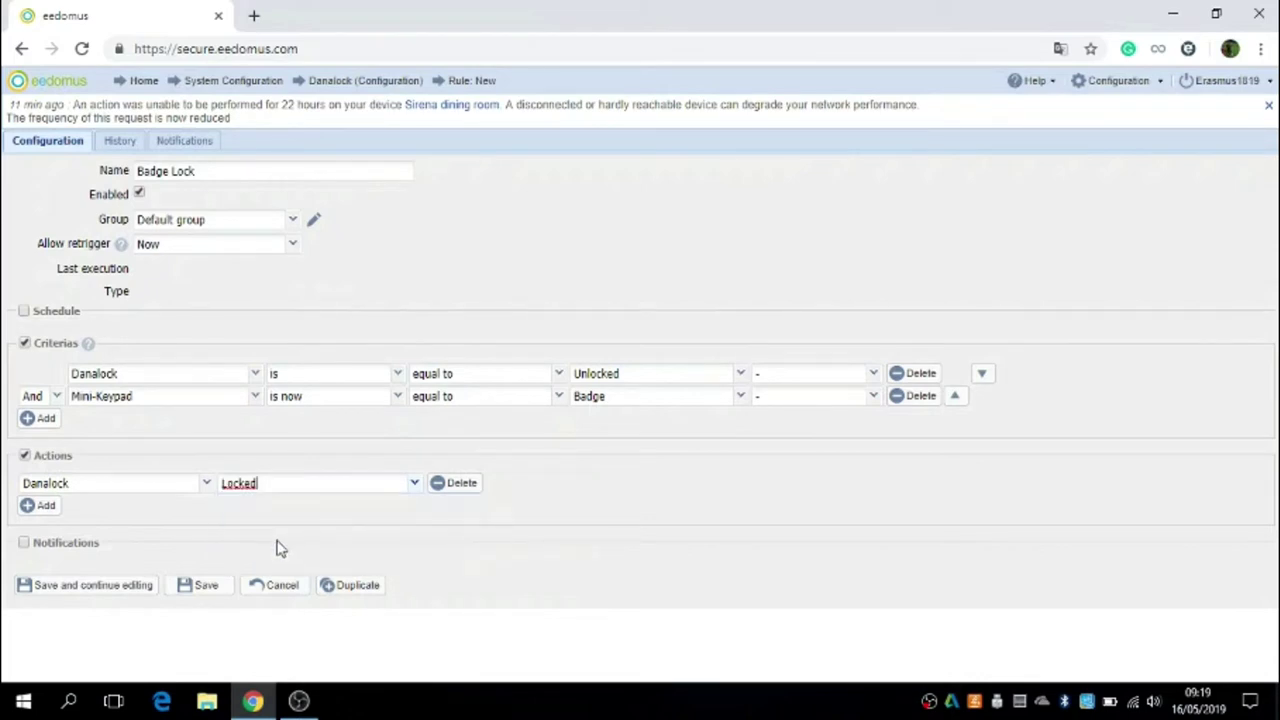
left_click(146, 591)
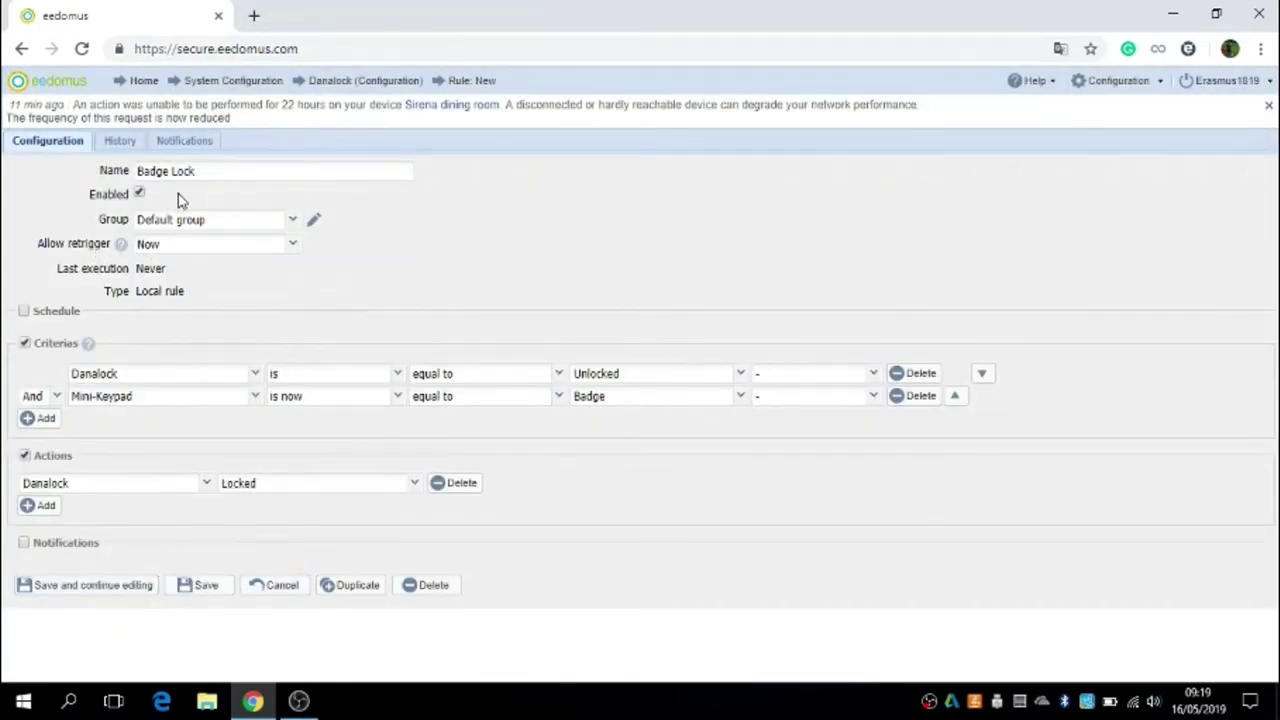
left_click(203, 589)
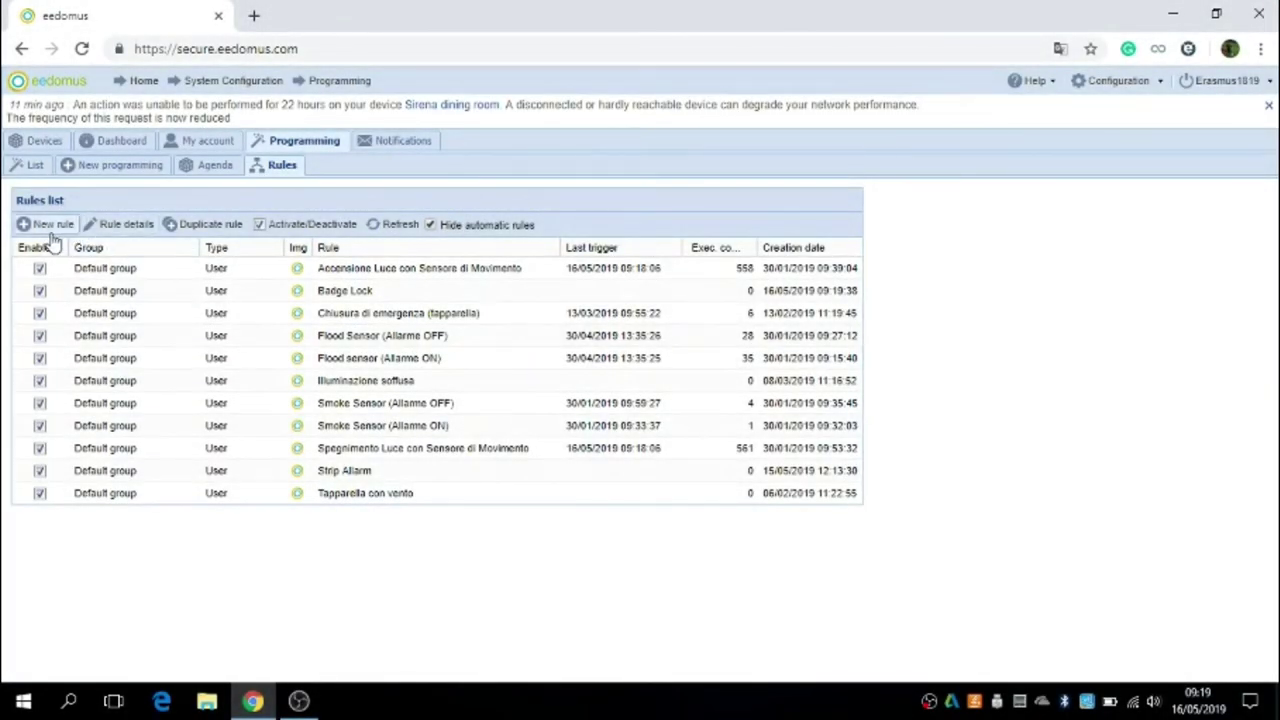
Step: Create the Badge Unlock rule with the criterion Danalock is equal to Locked
left_click(47, 226)
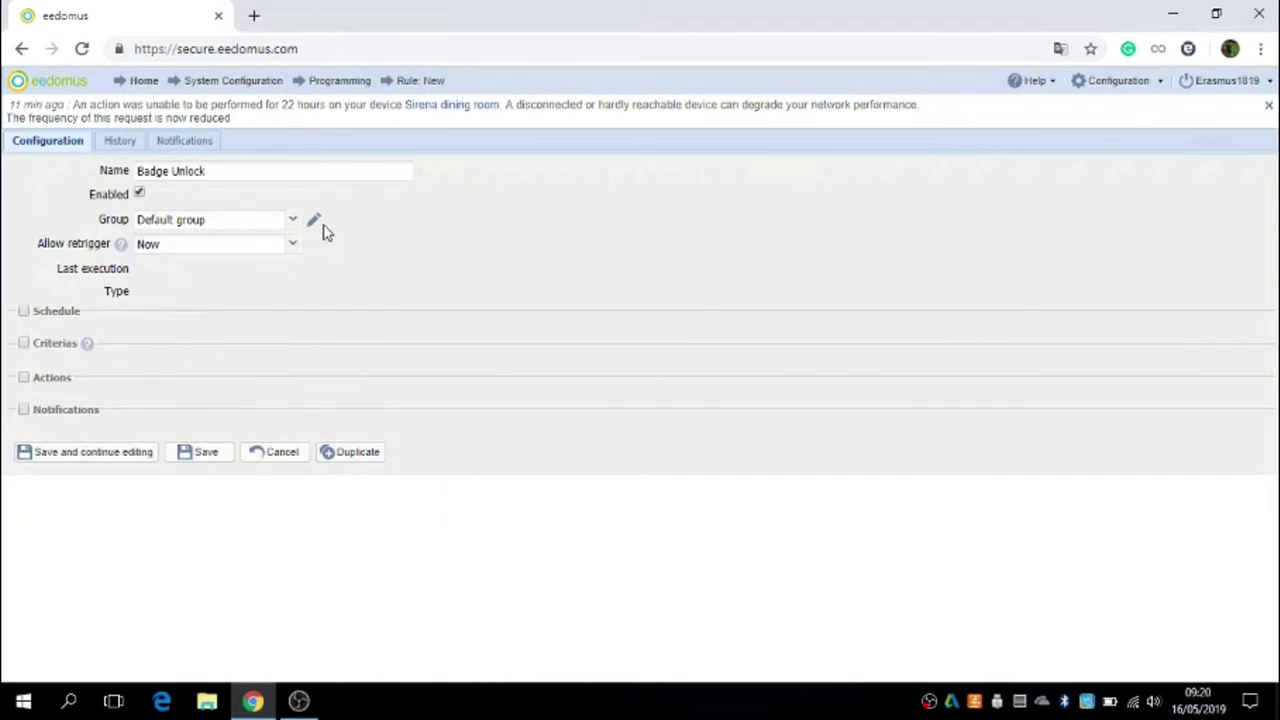
left_click(23, 345)
left_click(208, 375)
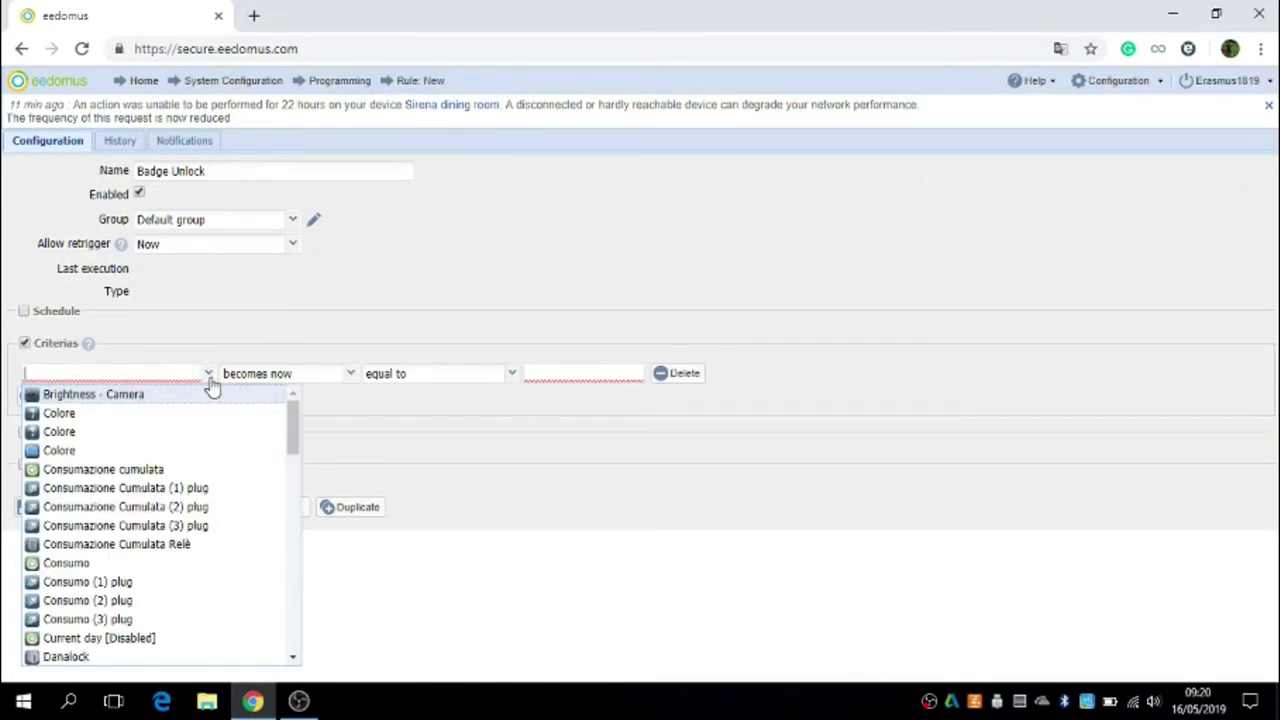
left_click(85, 656)
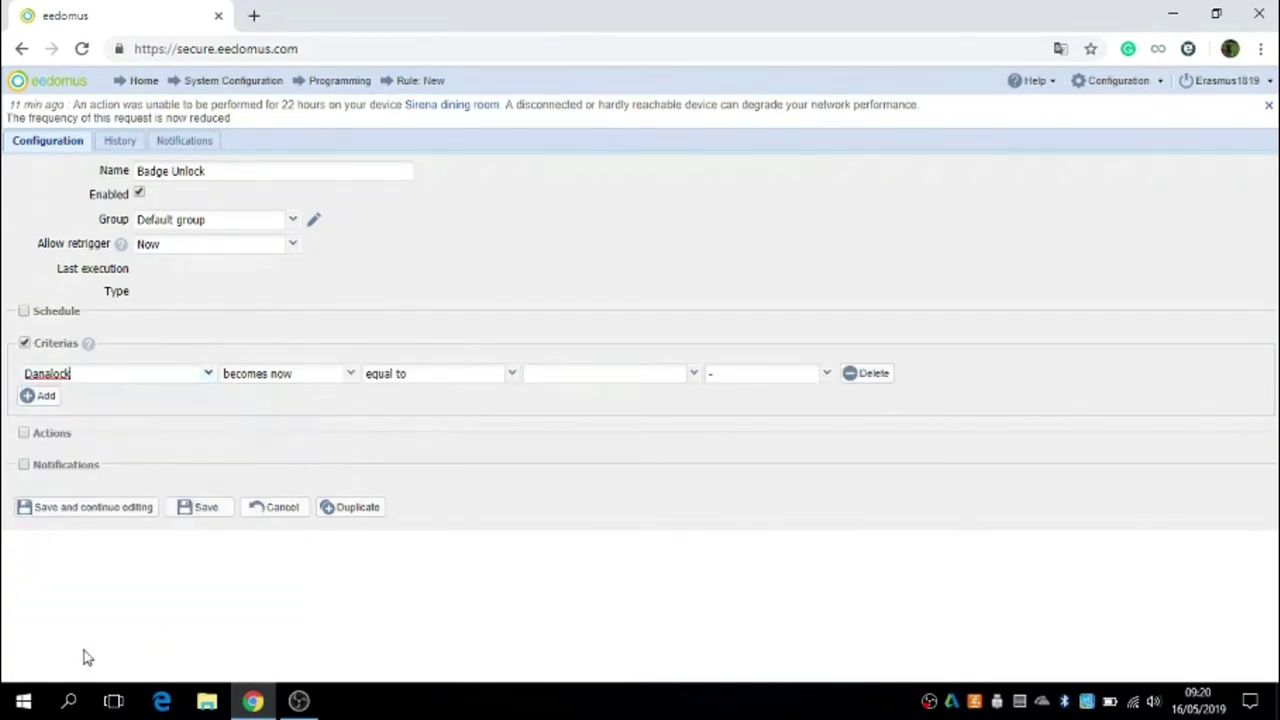
left_click(350, 375)
left_click(286, 398)
left_click(692, 374)
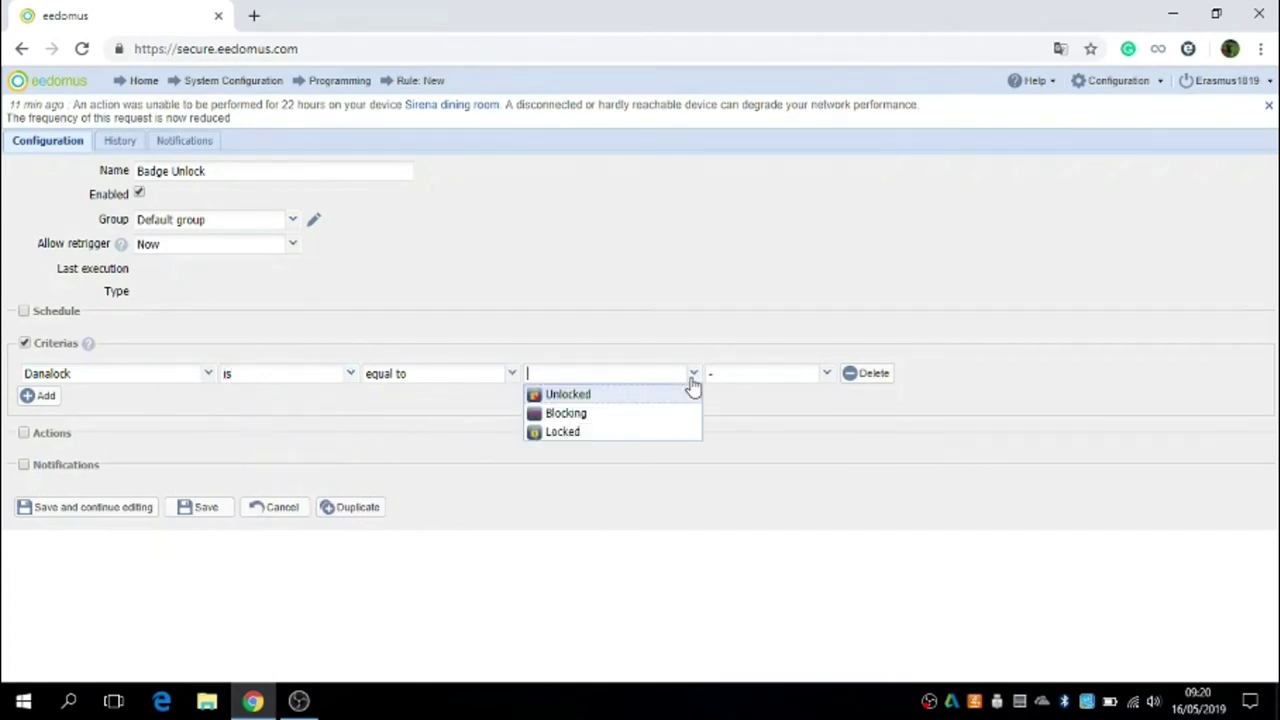
left_click(598, 433)
Step: Add a second criterion: Mini-Keypad is now equal to Badge
left_click(42, 396)
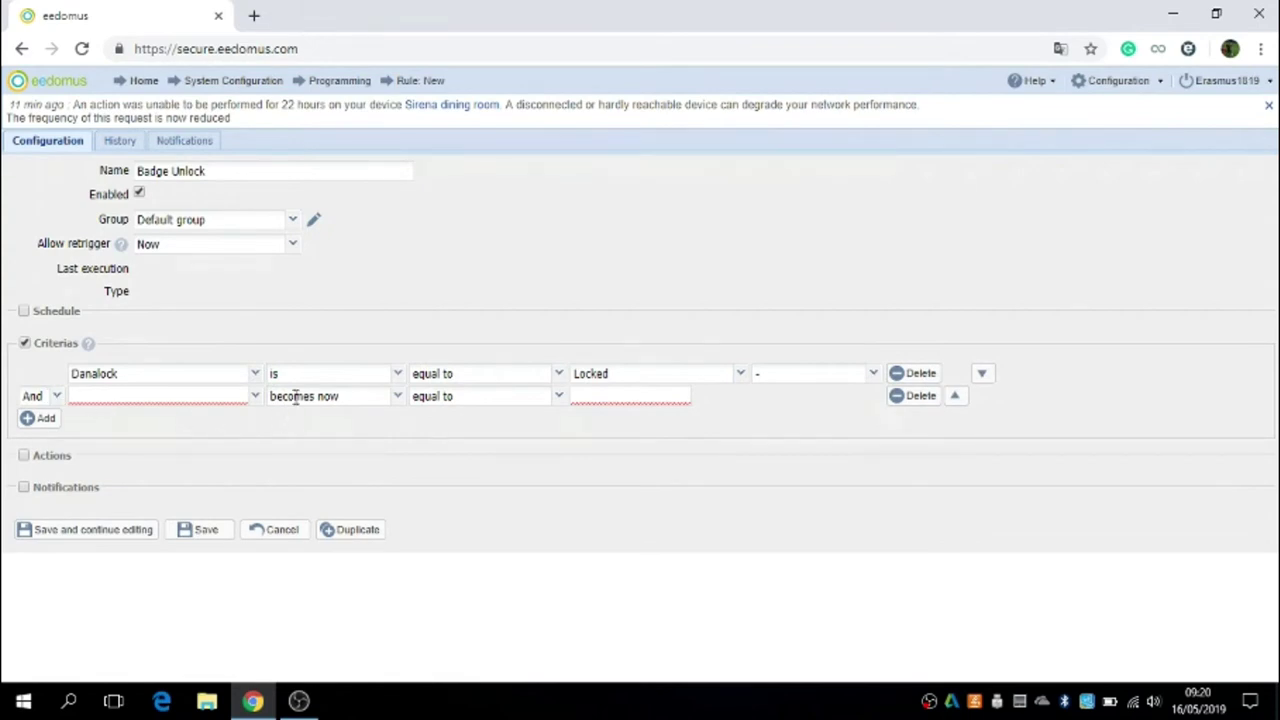
left_click(256, 400)
scroll(145, 348, "down", 4)
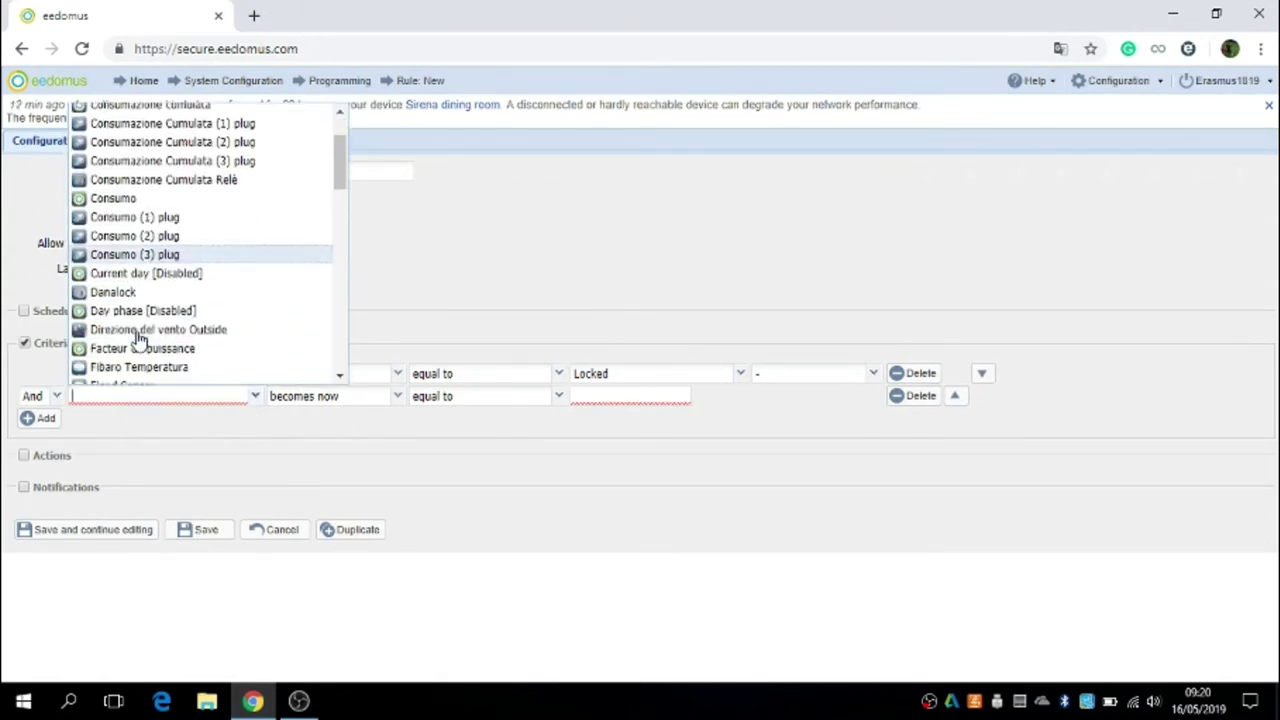
scroll(138, 342, "down", 5)
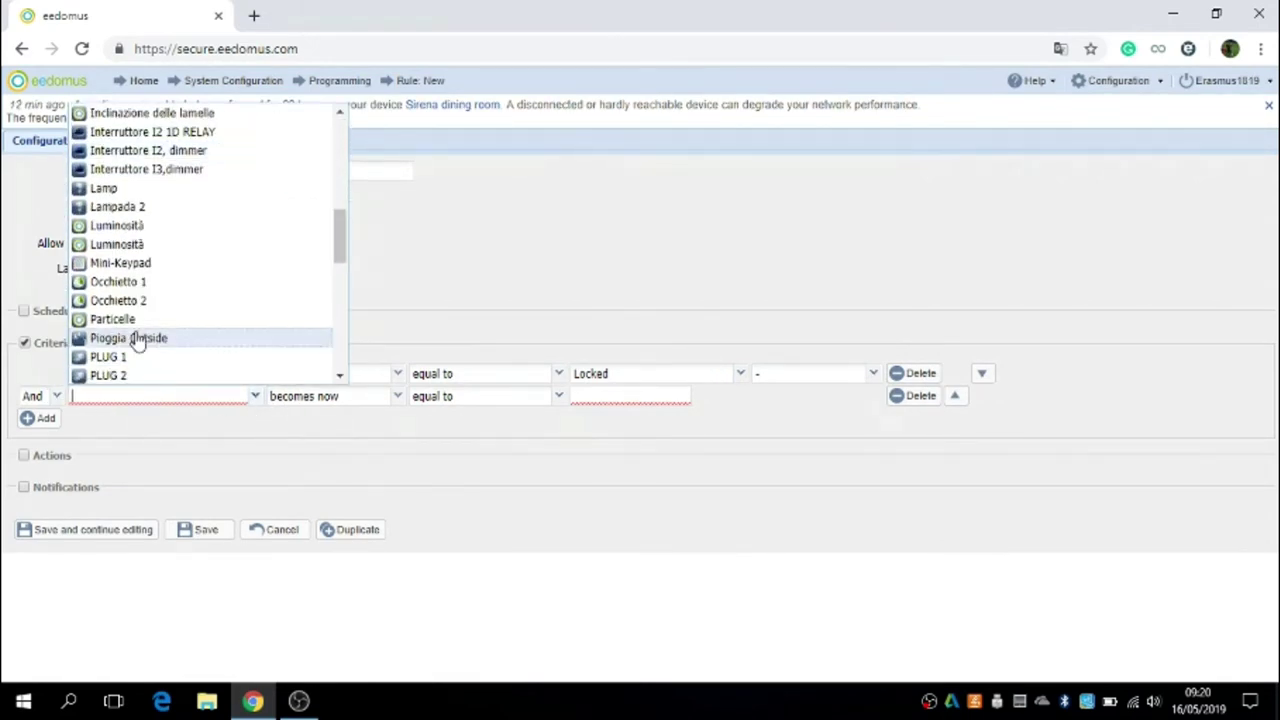
left_click(134, 260)
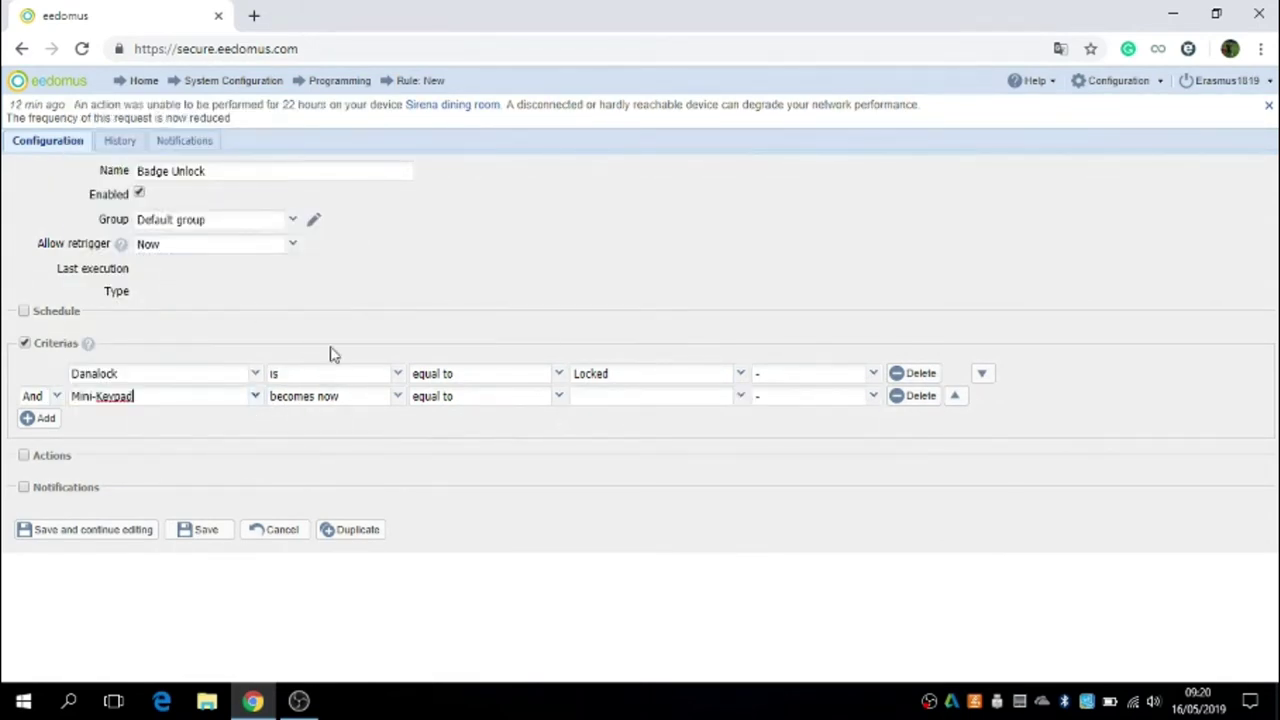
left_click(398, 396)
left_click(346, 435)
left_click(738, 400)
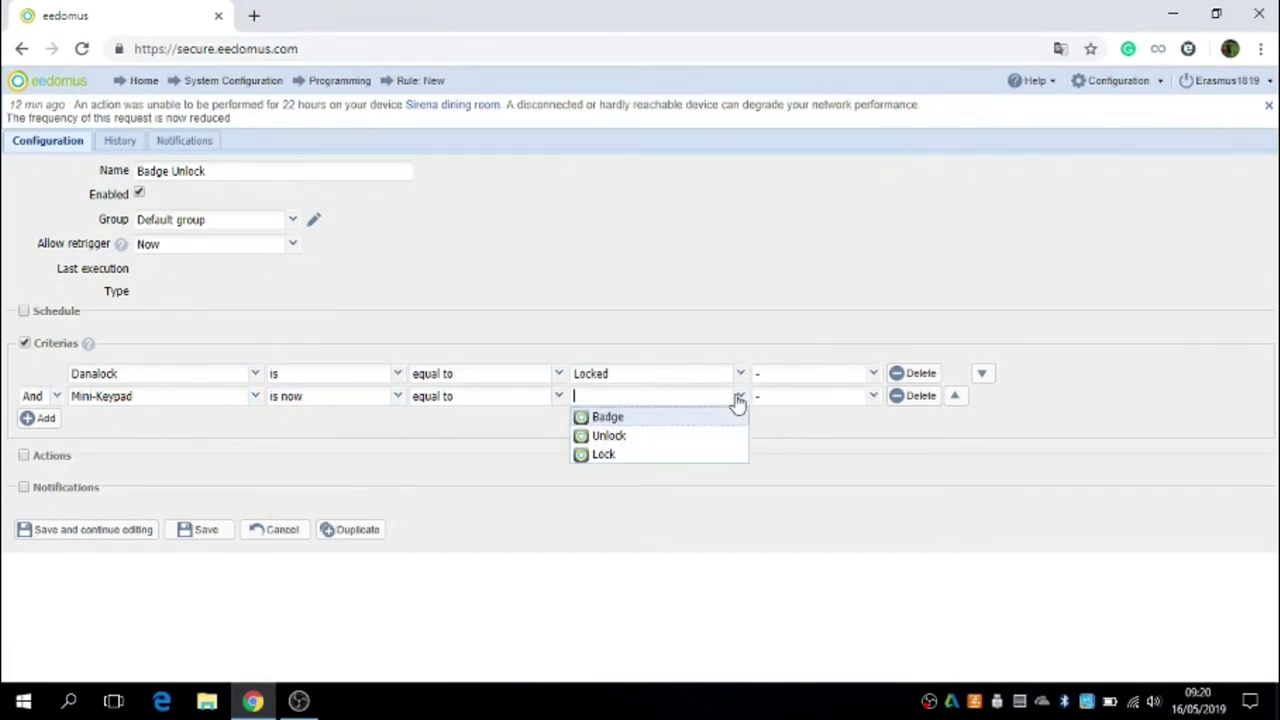
left_click(662, 421)
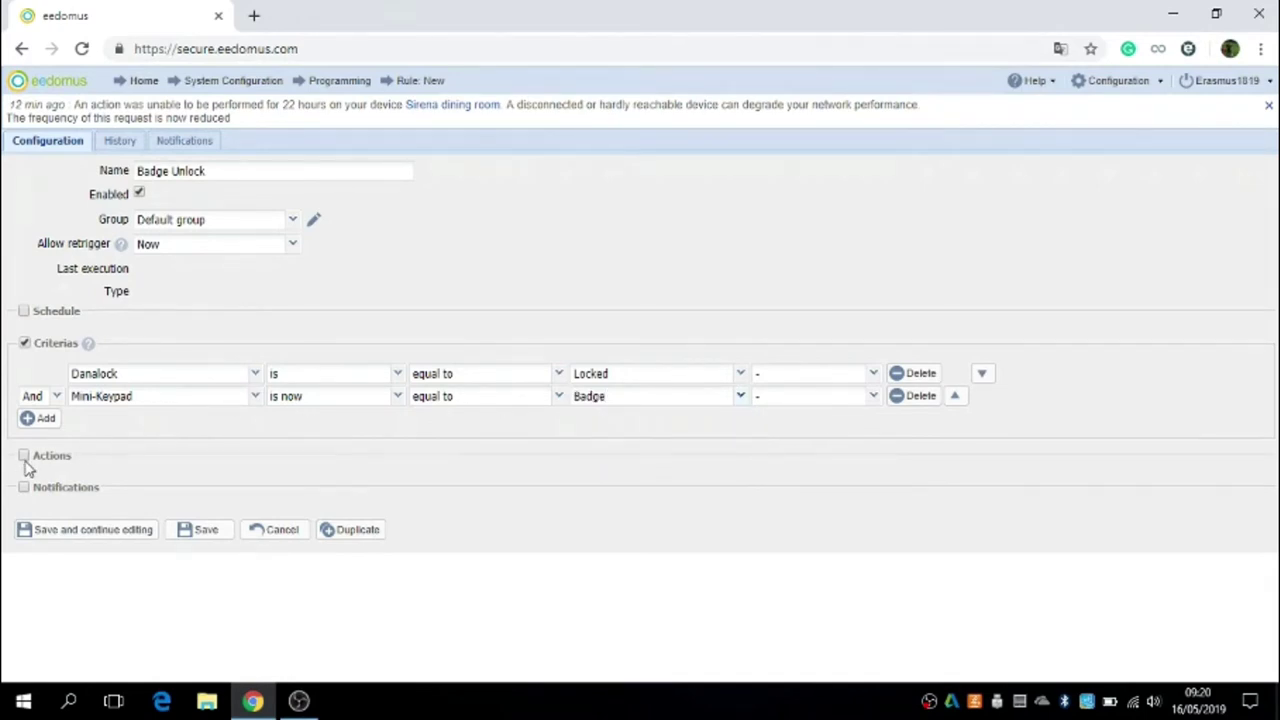
Step: Add an action setting the Danalock to Unlocked and save the Badge Unlock rule
left_click(24, 456)
left_click(210, 484)
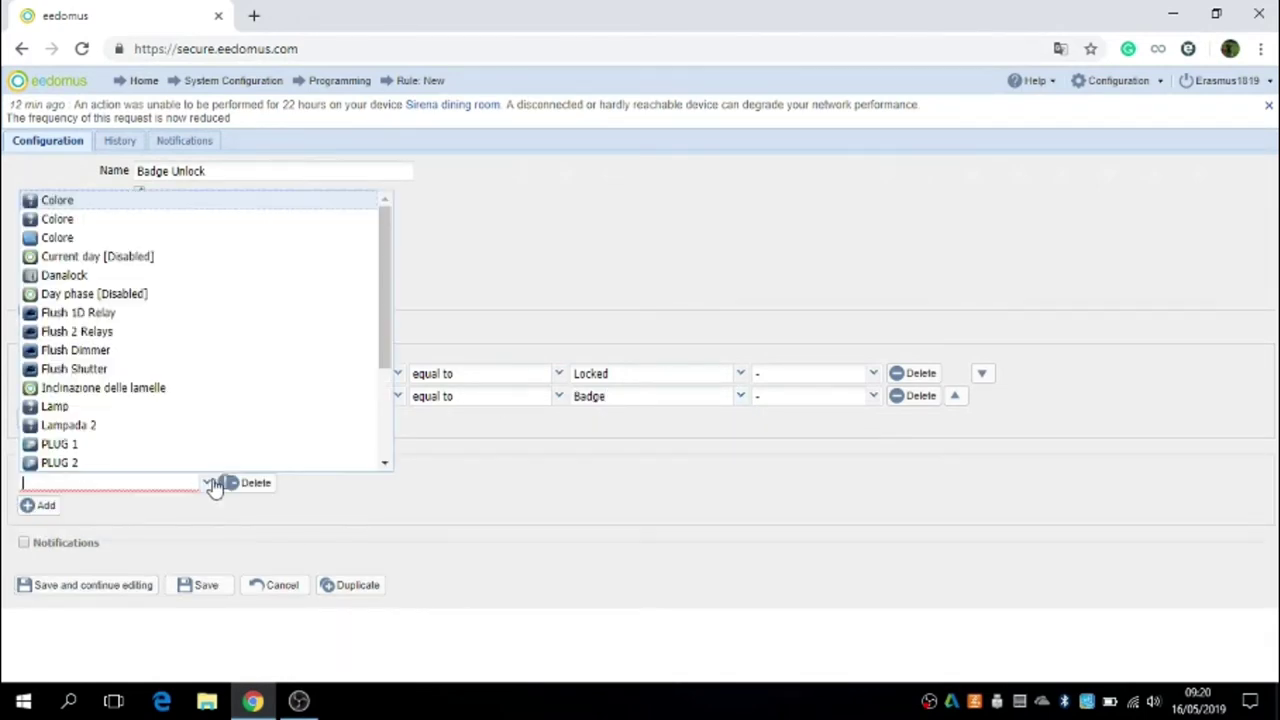
scroll(112, 412, "down", 3)
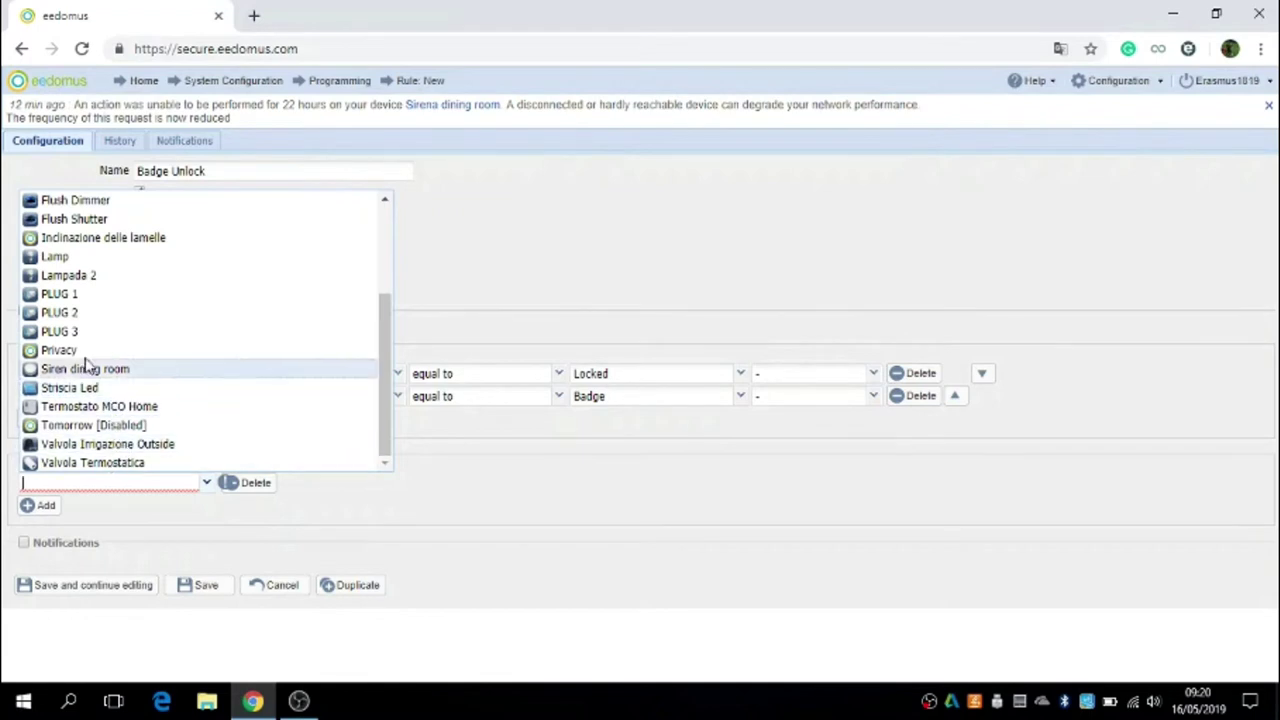
scroll(86, 360, "up", 3)
left_click(64, 275)
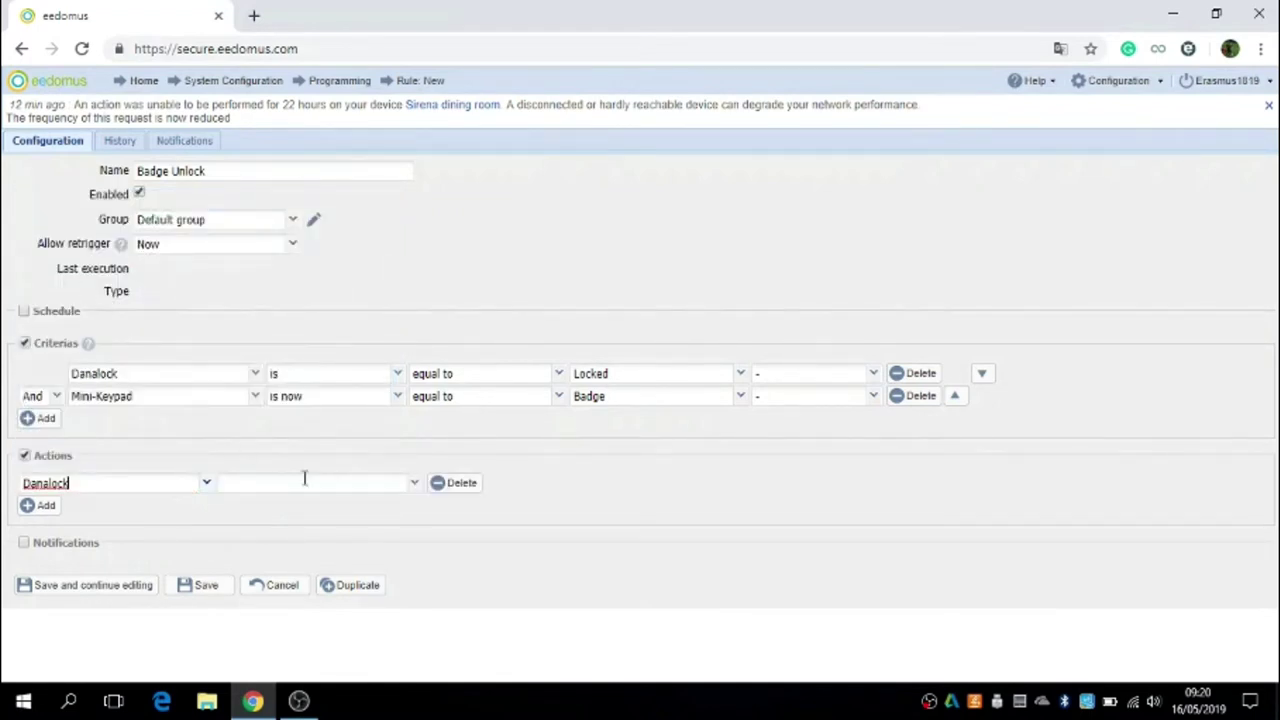
left_click(414, 485)
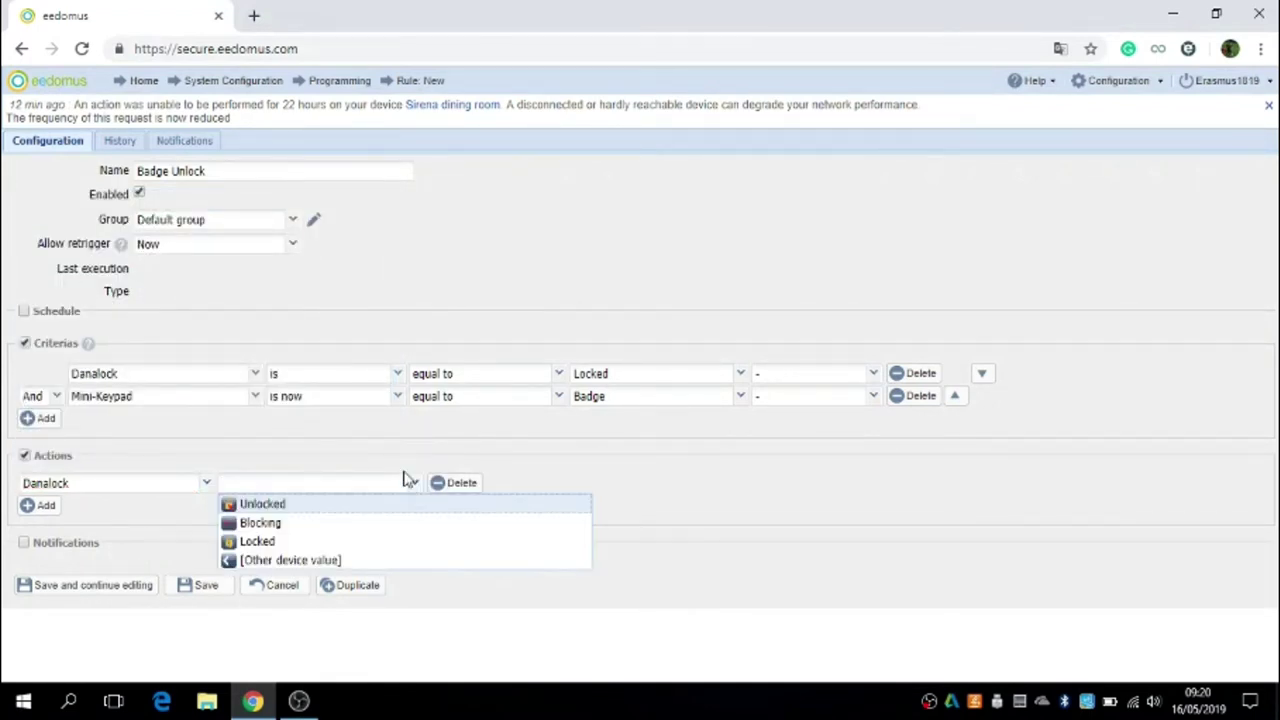
left_click(289, 509)
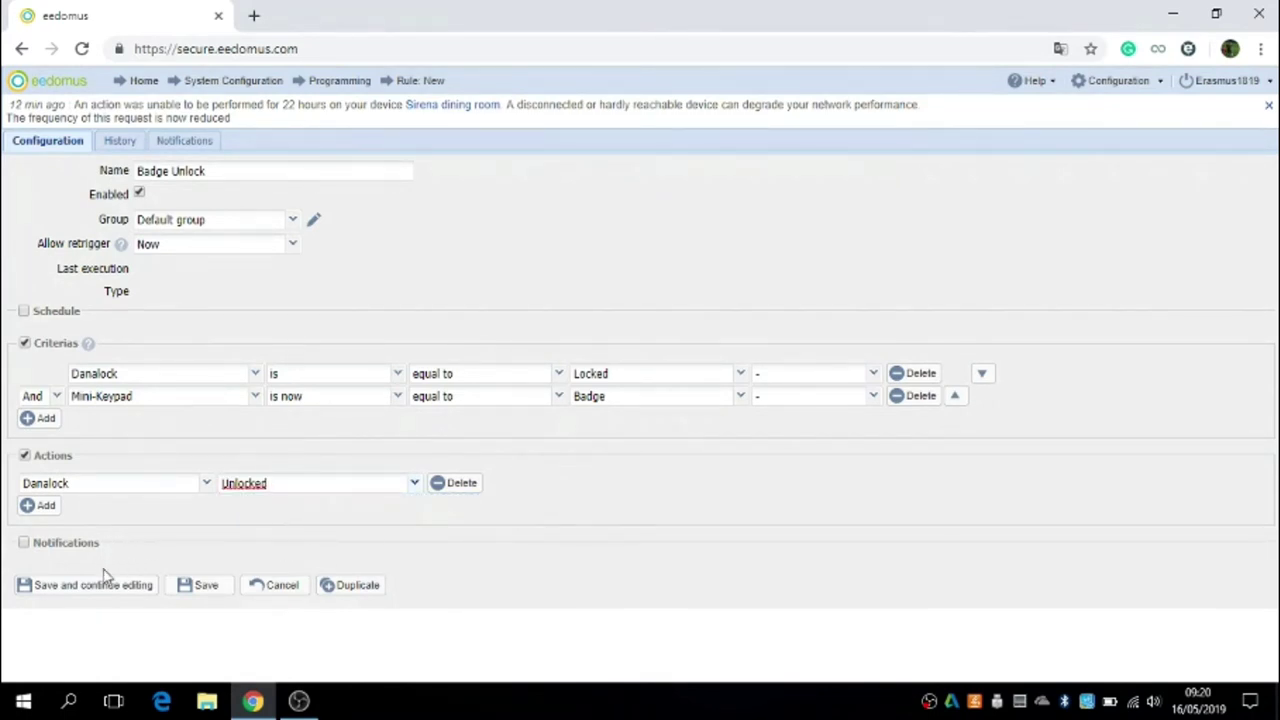
left_click(208, 588)
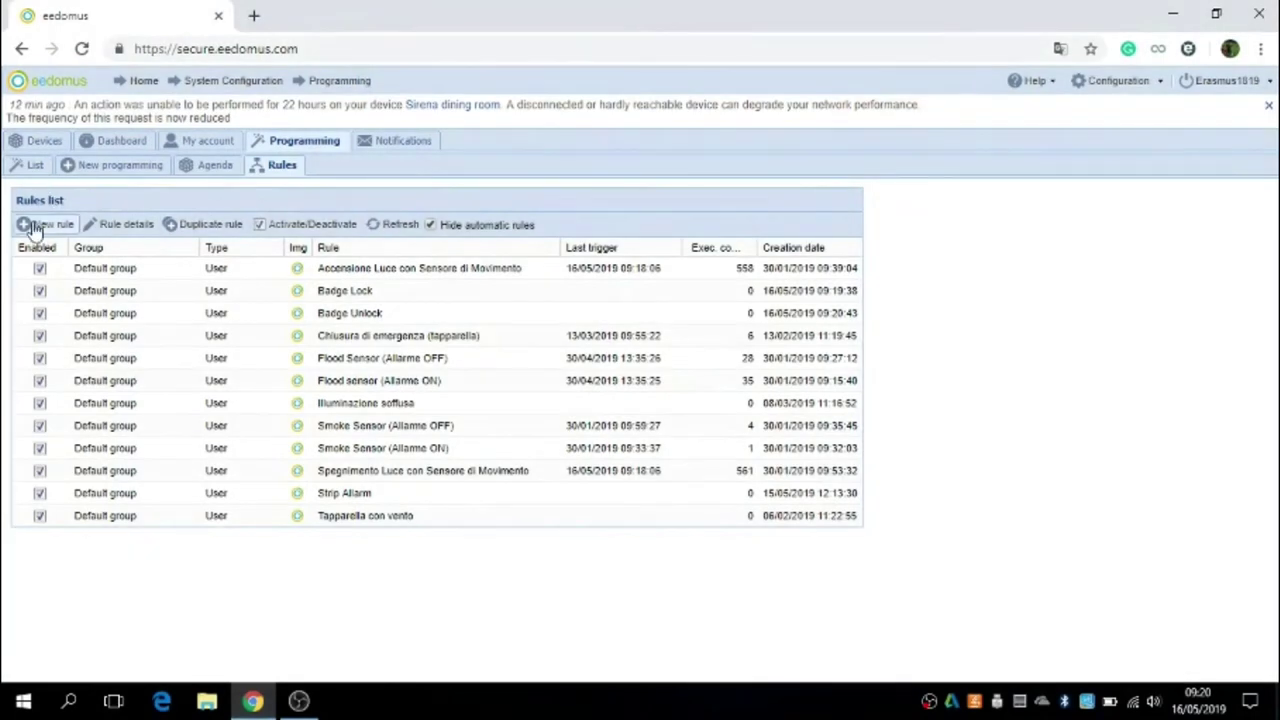
Step: Start a new Code Unlock rule with a first criterion requiring Danalock is Locked
left_click(36, 225)
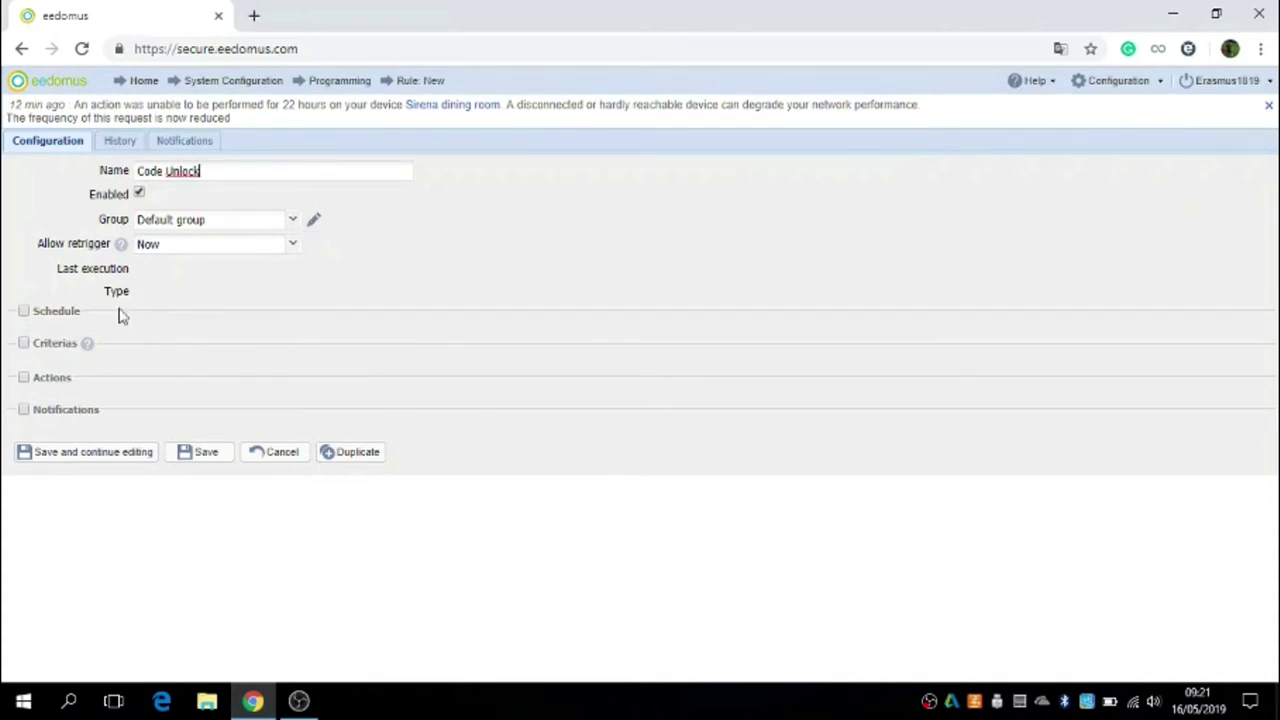
left_click(24, 343)
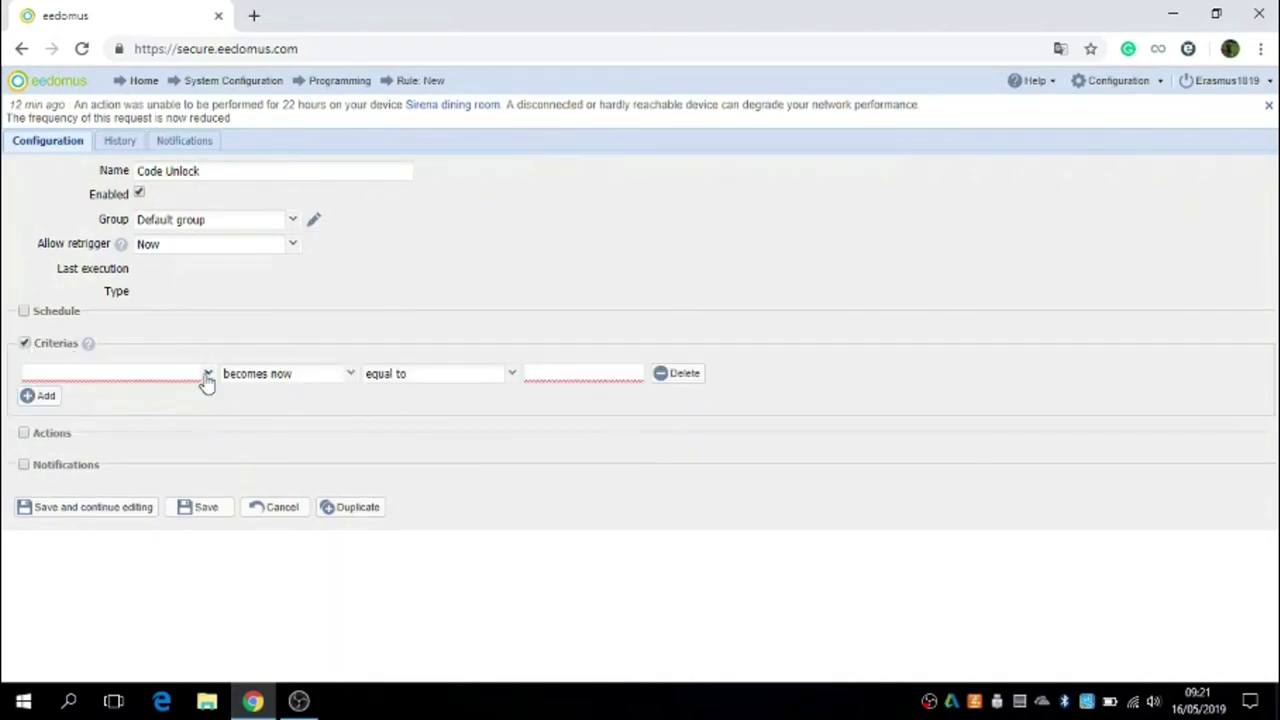
left_click(208, 376)
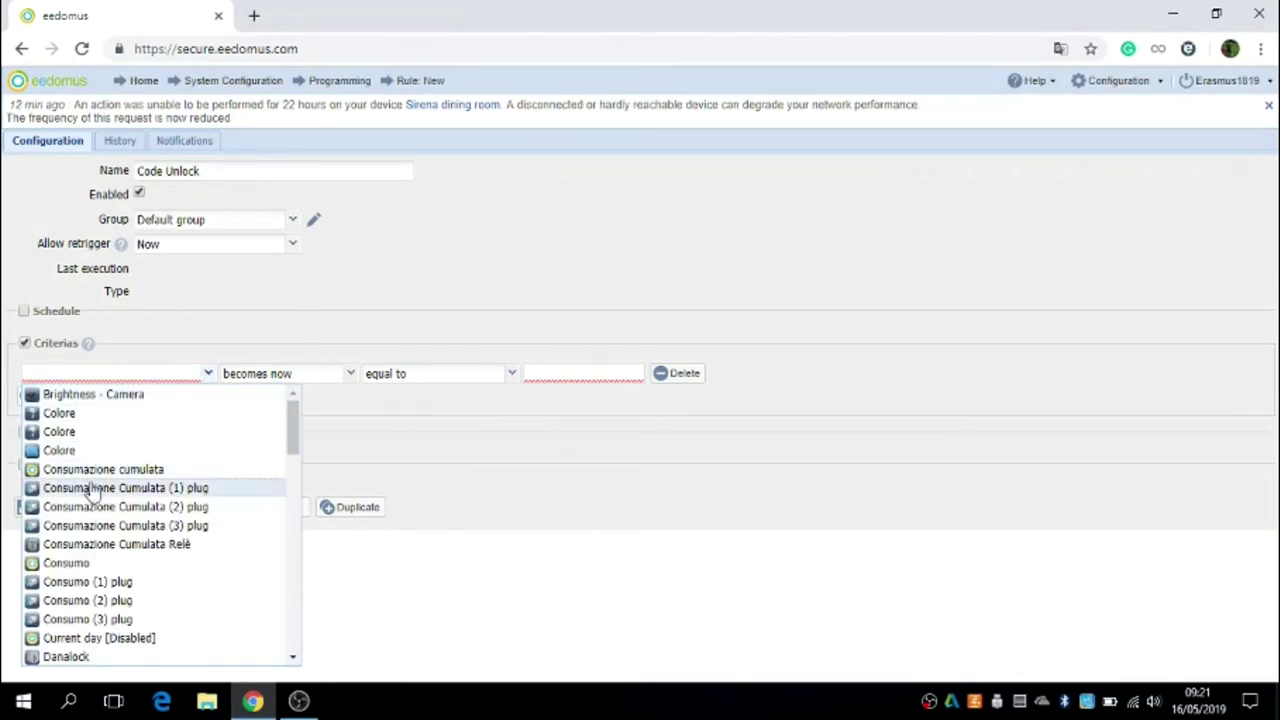
left_click(112, 660)
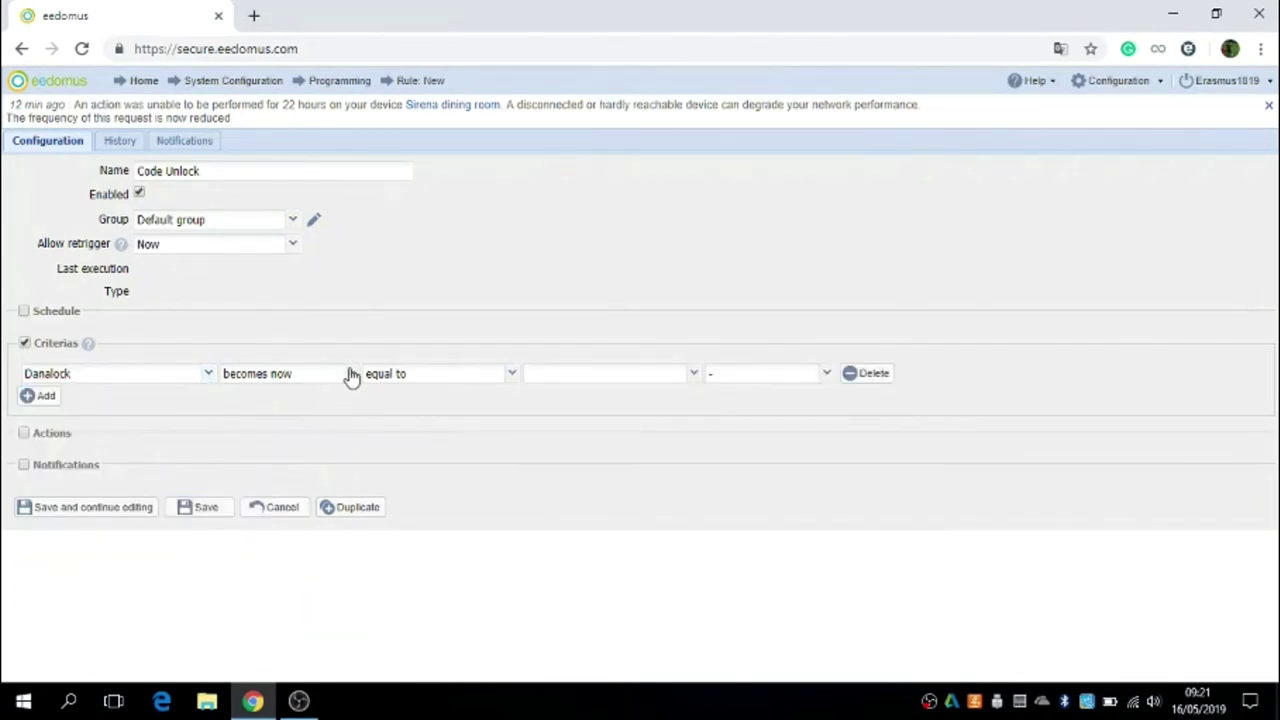
left_click(350, 374)
left_click(282, 397)
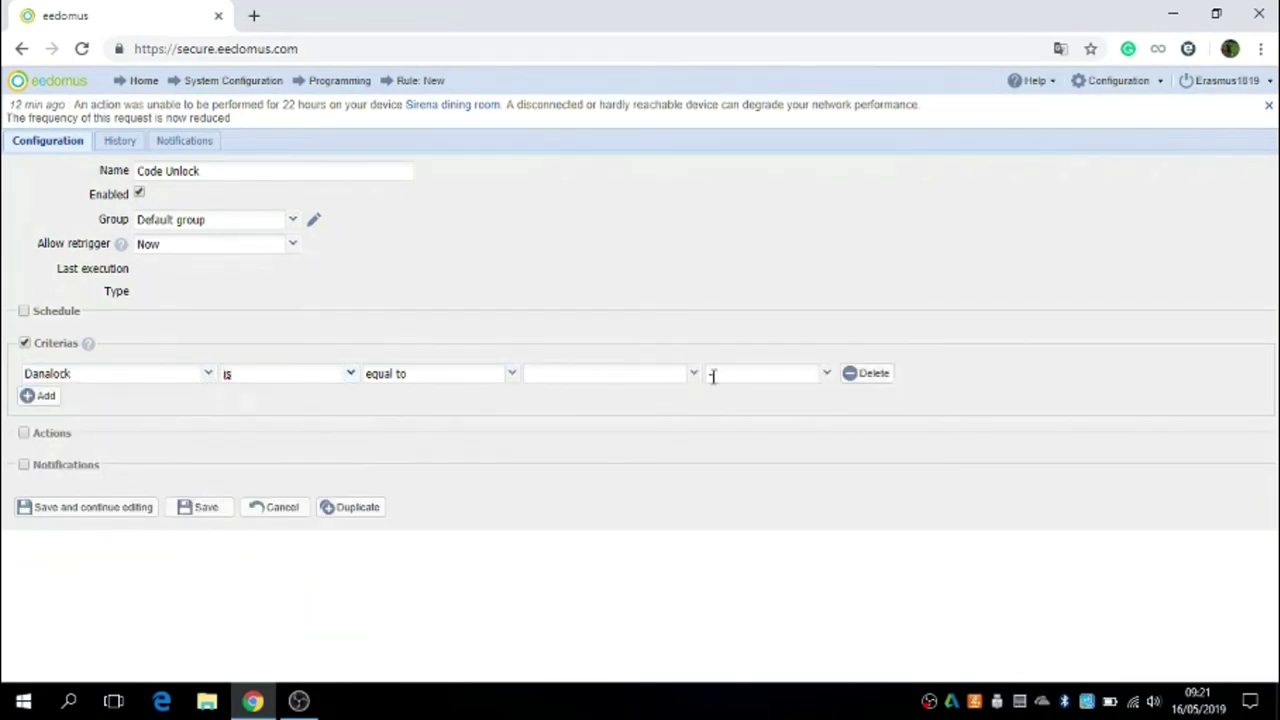
left_click(694, 381)
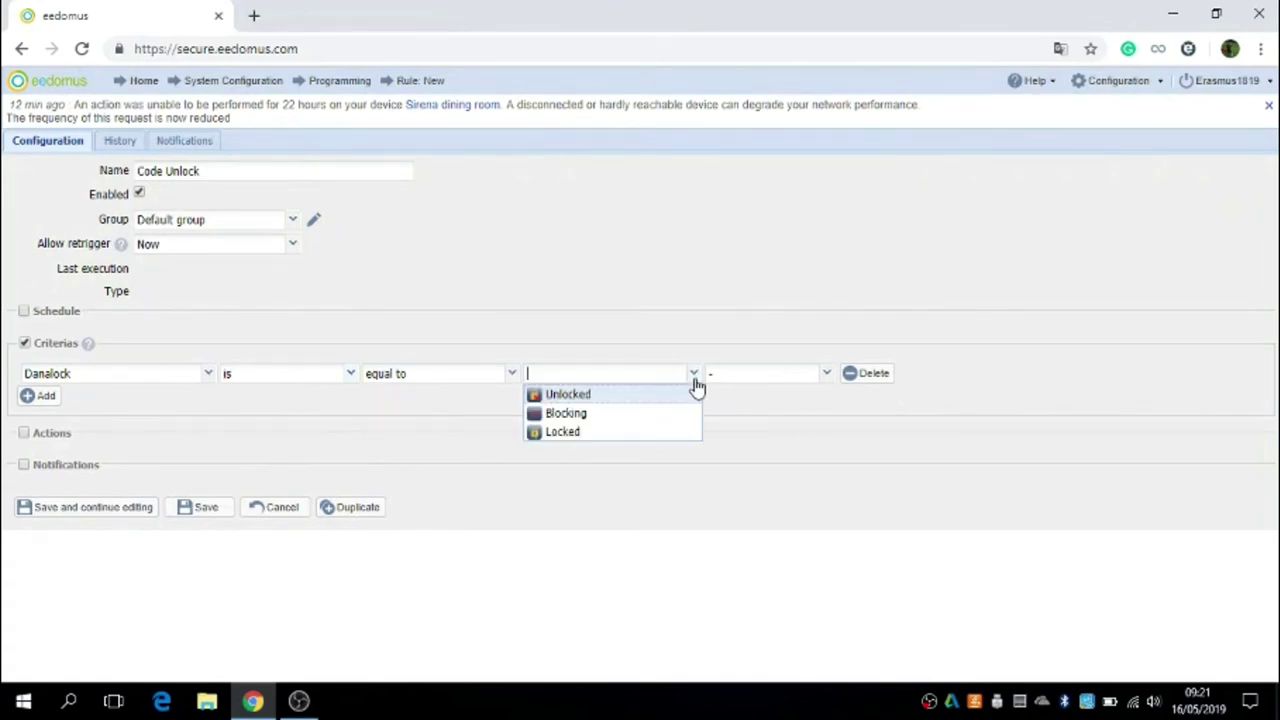
left_click(582, 436)
Step: Add a second criterion, Mini-Keypad is now Unlock, and enable an empty action row
left_click(38, 396)
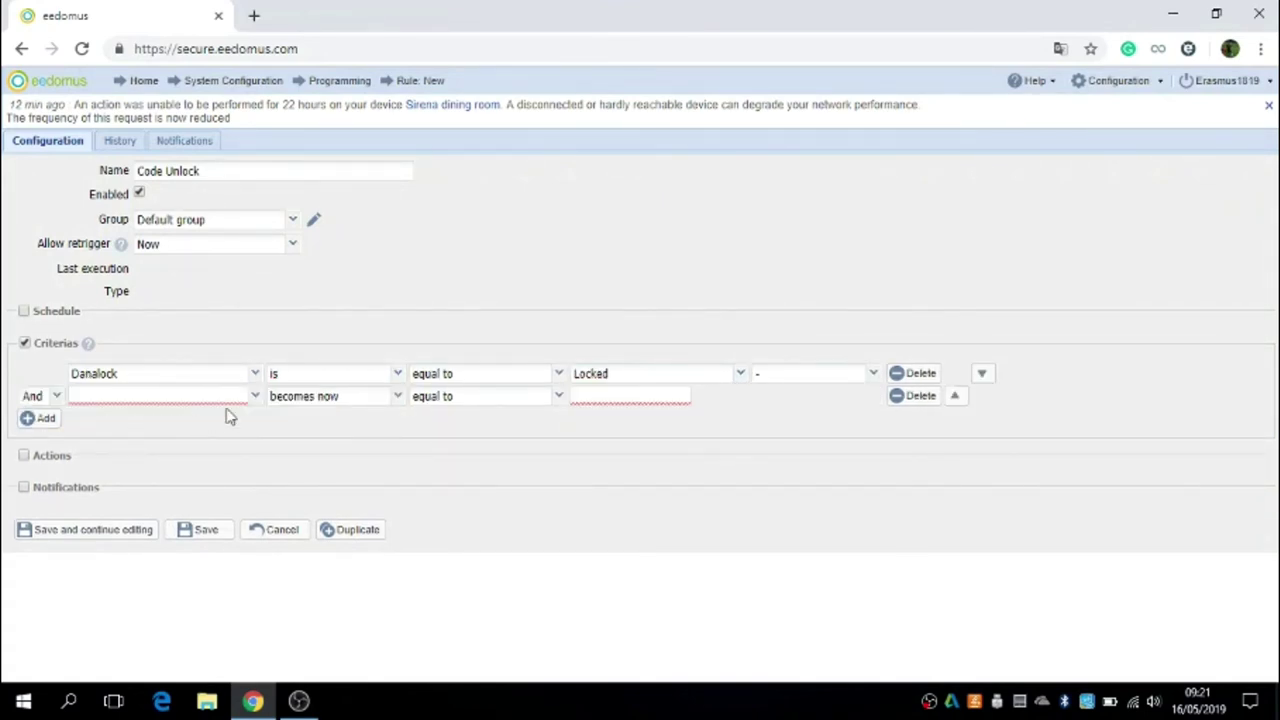
left_click(256, 396)
scroll(200, 370, "down", 10)
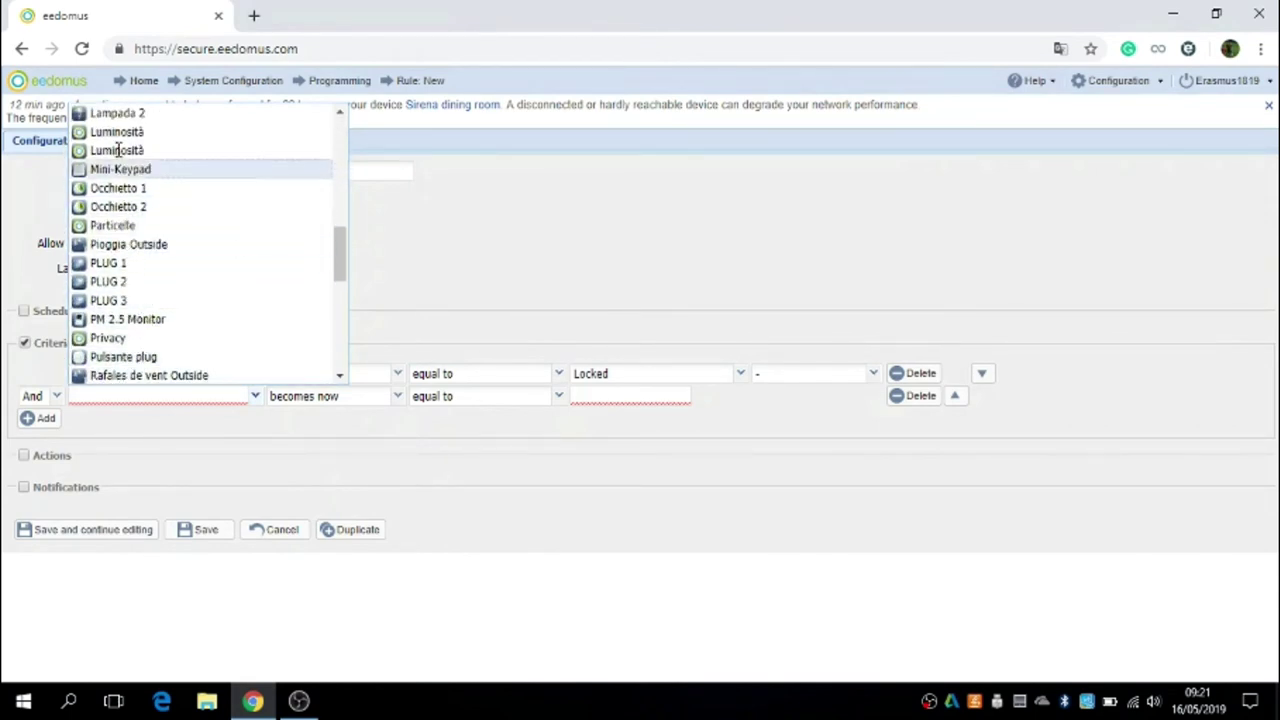
left_click(121, 169)
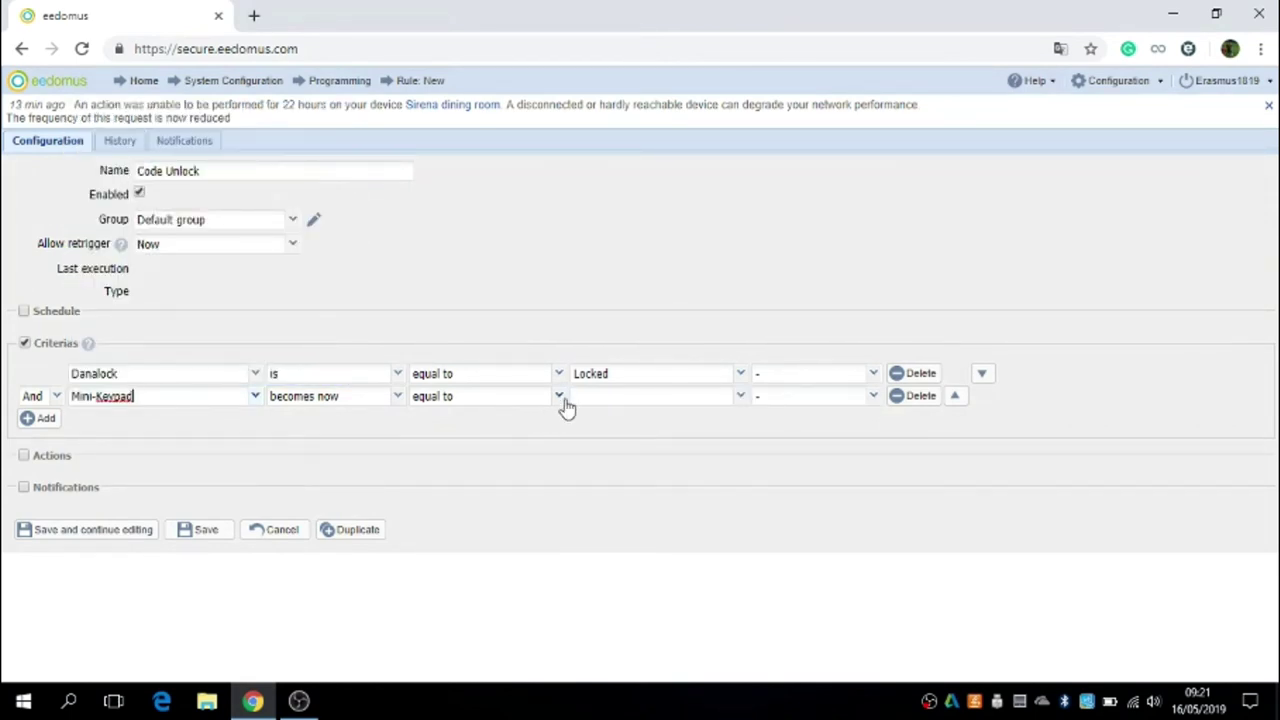
left_click(396, 399)
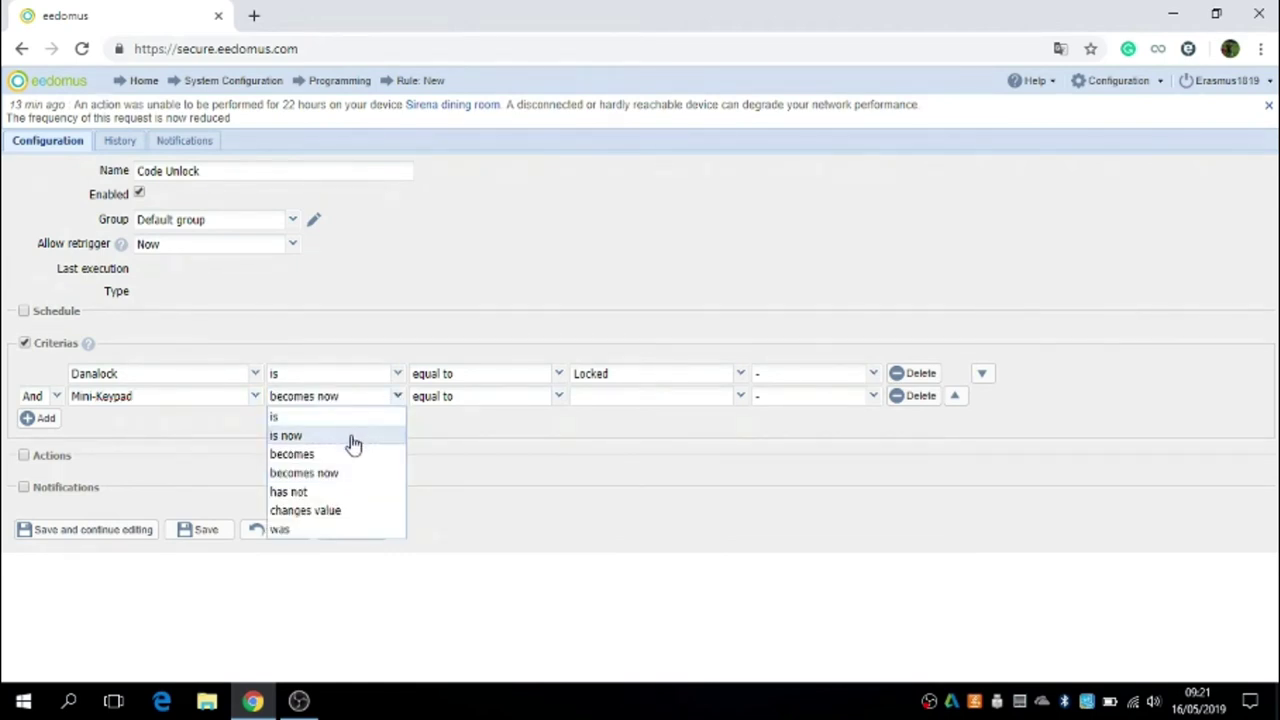
left_click(351, 438)
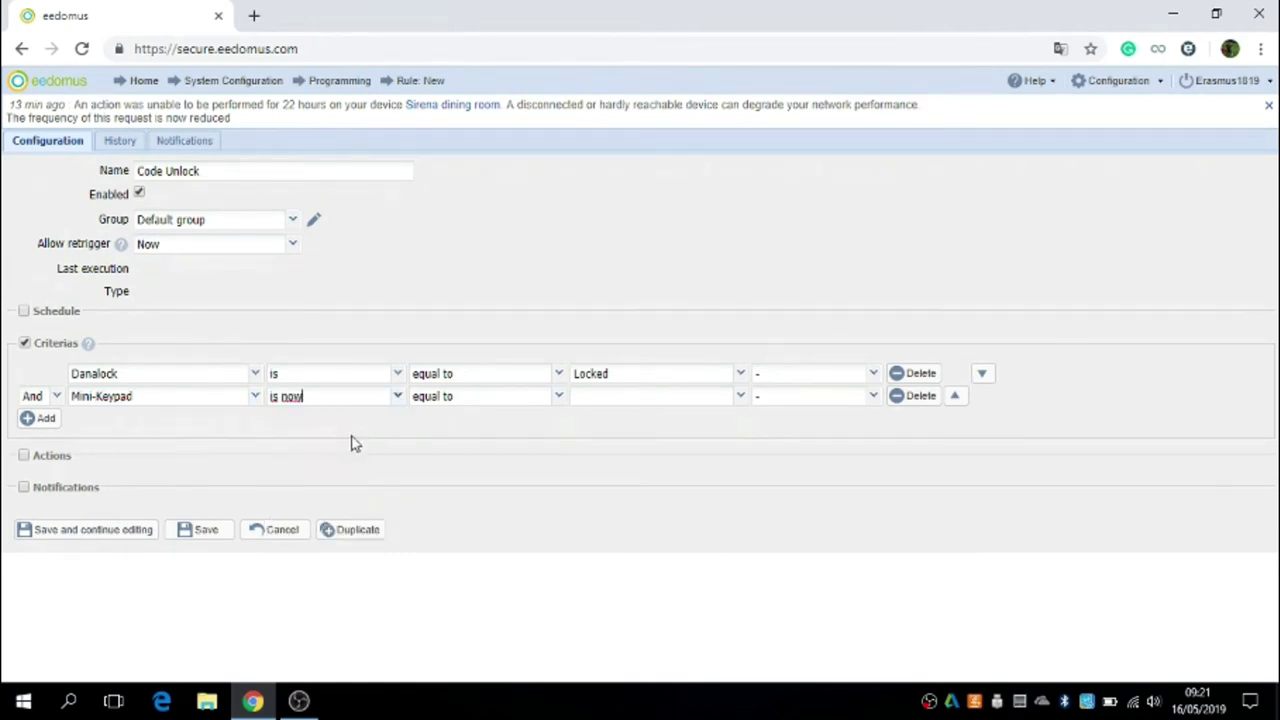
left_click(740, 399)
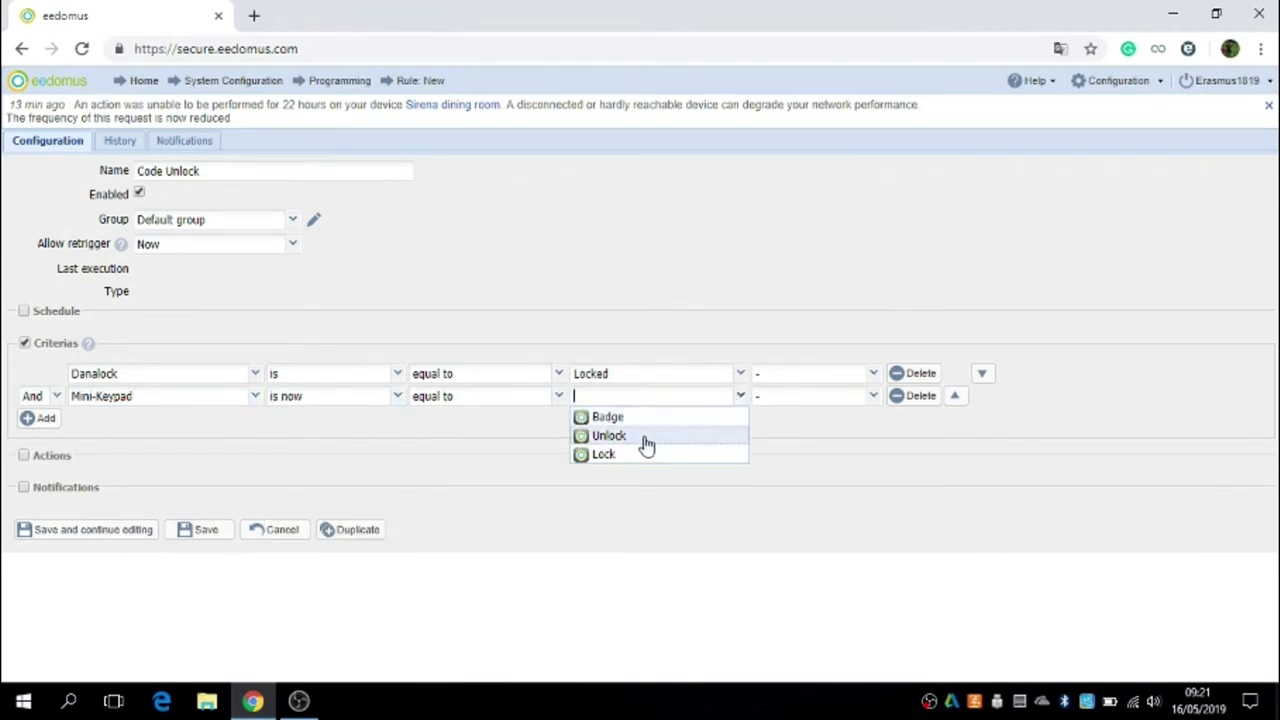
left_click(610, 438)
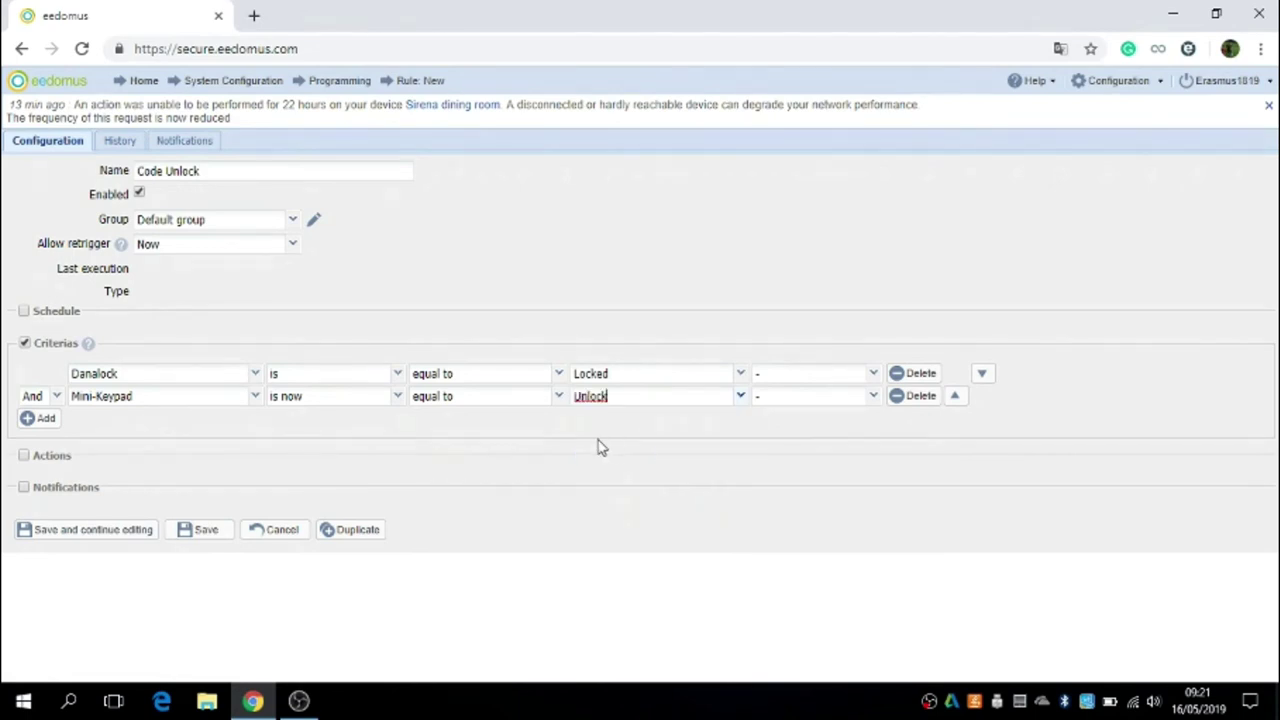
left_click(24, 456)
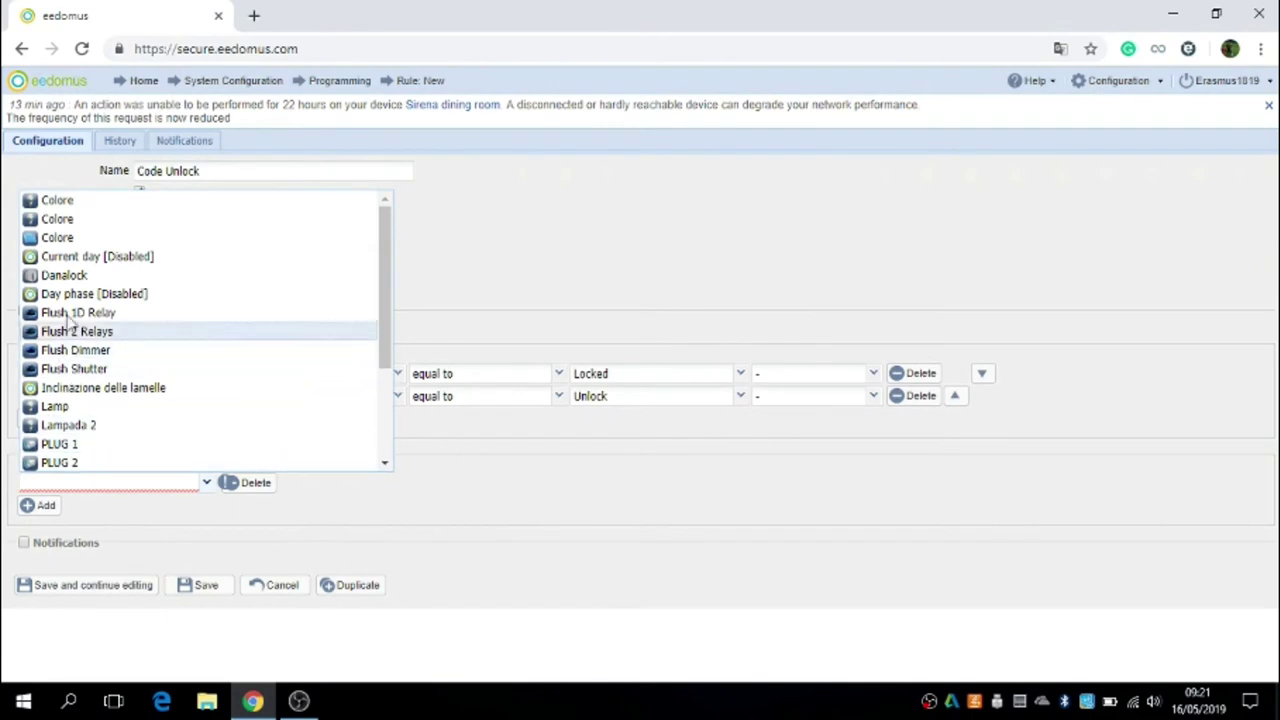
Step: Give Code Unlock the action Danalock Unlocked, save it, and start another new rule
left_click(70, 276)
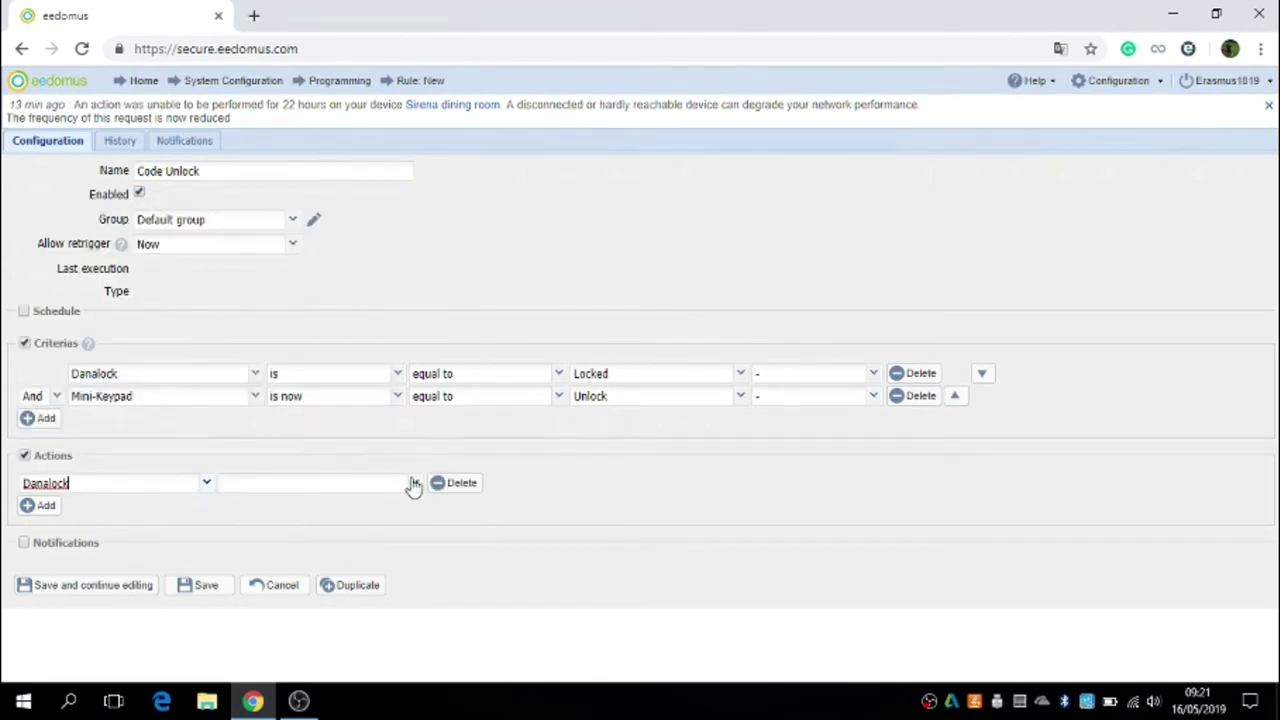
left_click(414, 485)
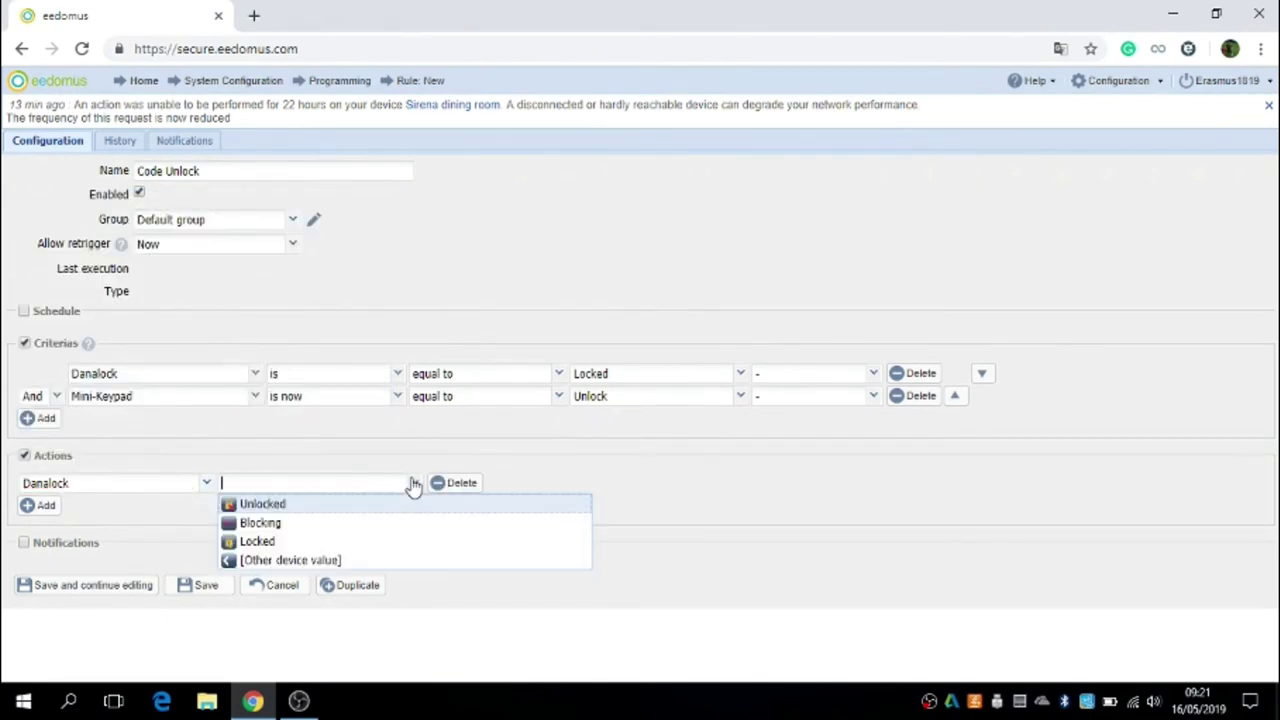
left_click(325, 508)
left_click(210, 590)
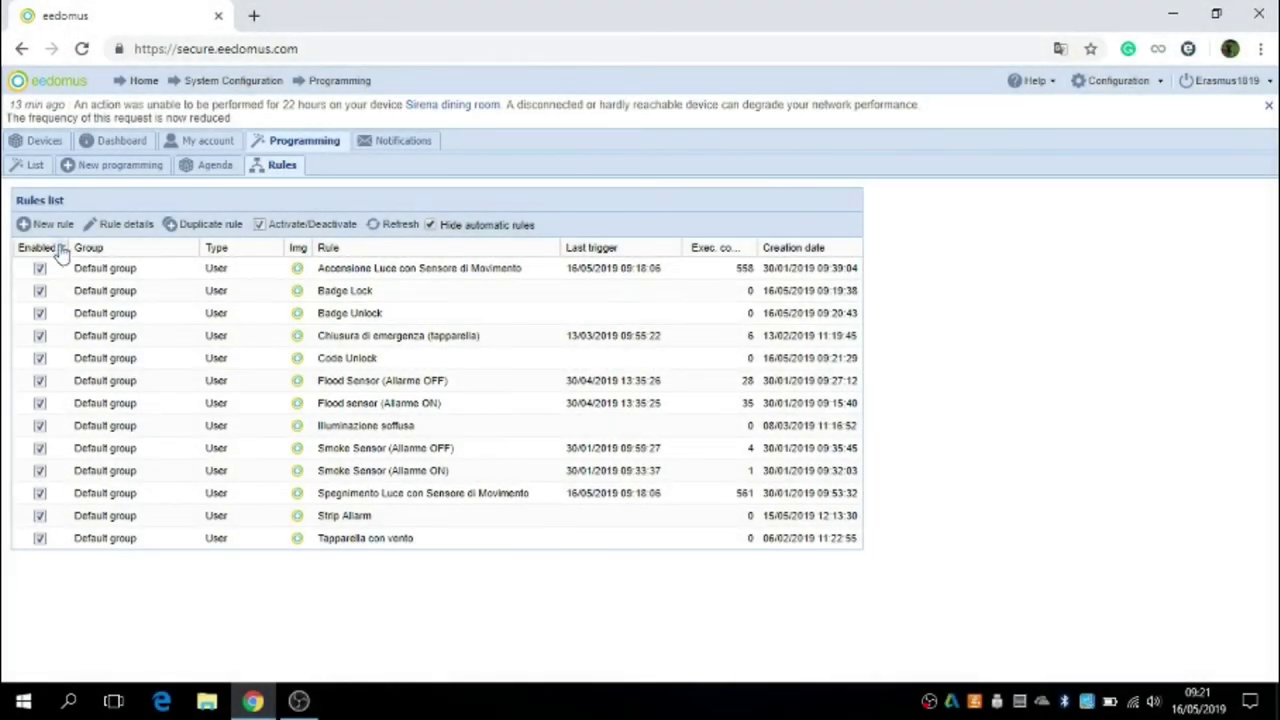
left_click(55, 226)
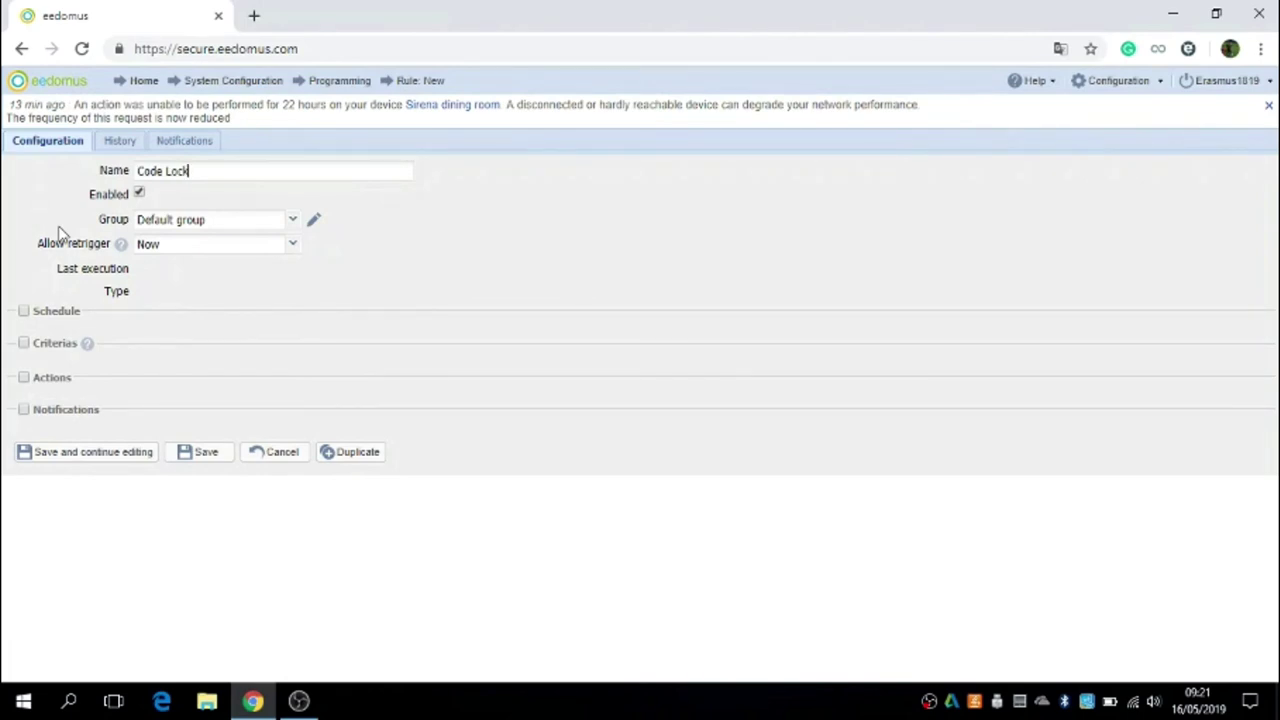
Step: Add a first criterion to Code Lock requiring Danalock is Unlocked
left_click(24, 344)
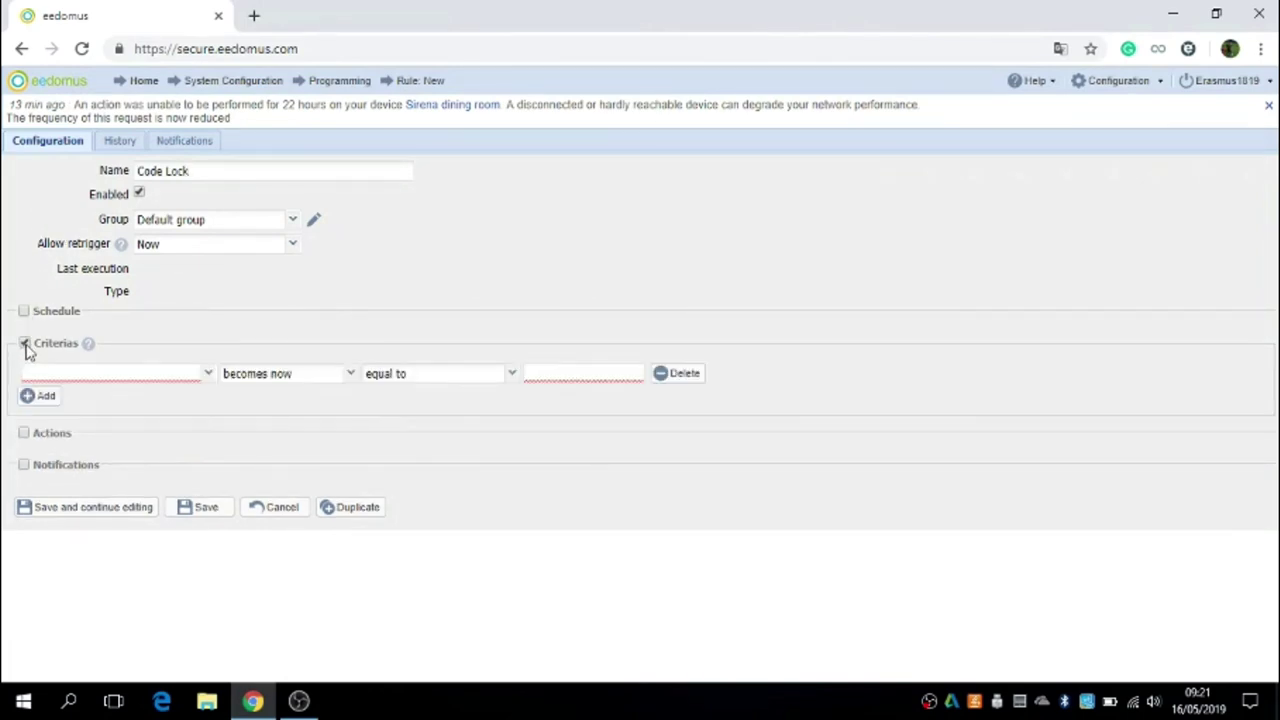
left_click(206, 376)
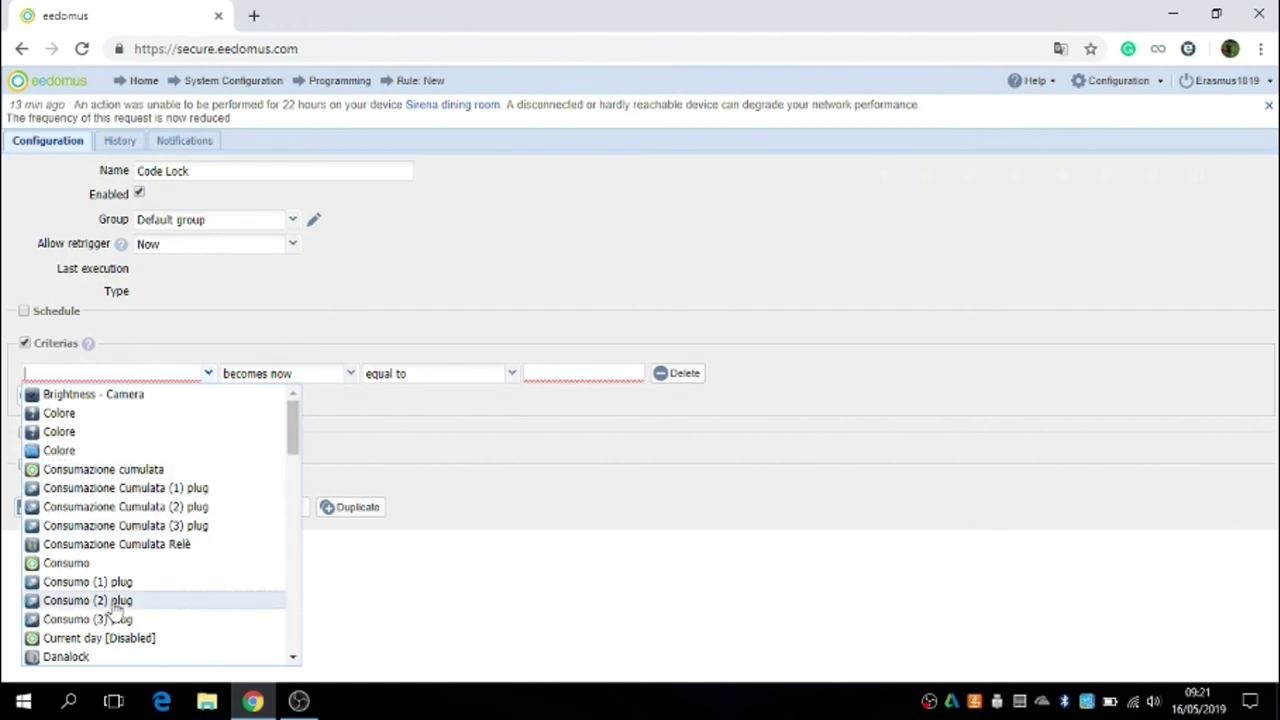
left_click(108, 657)
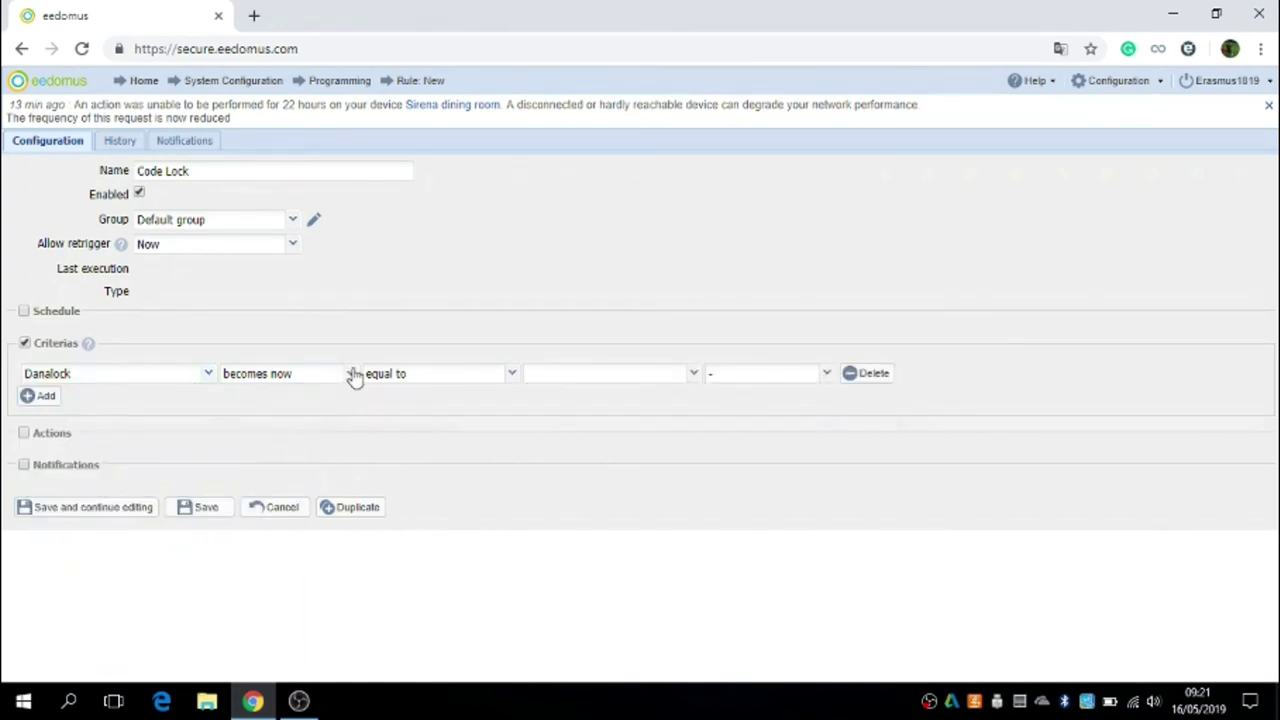
left_click(352, 375)
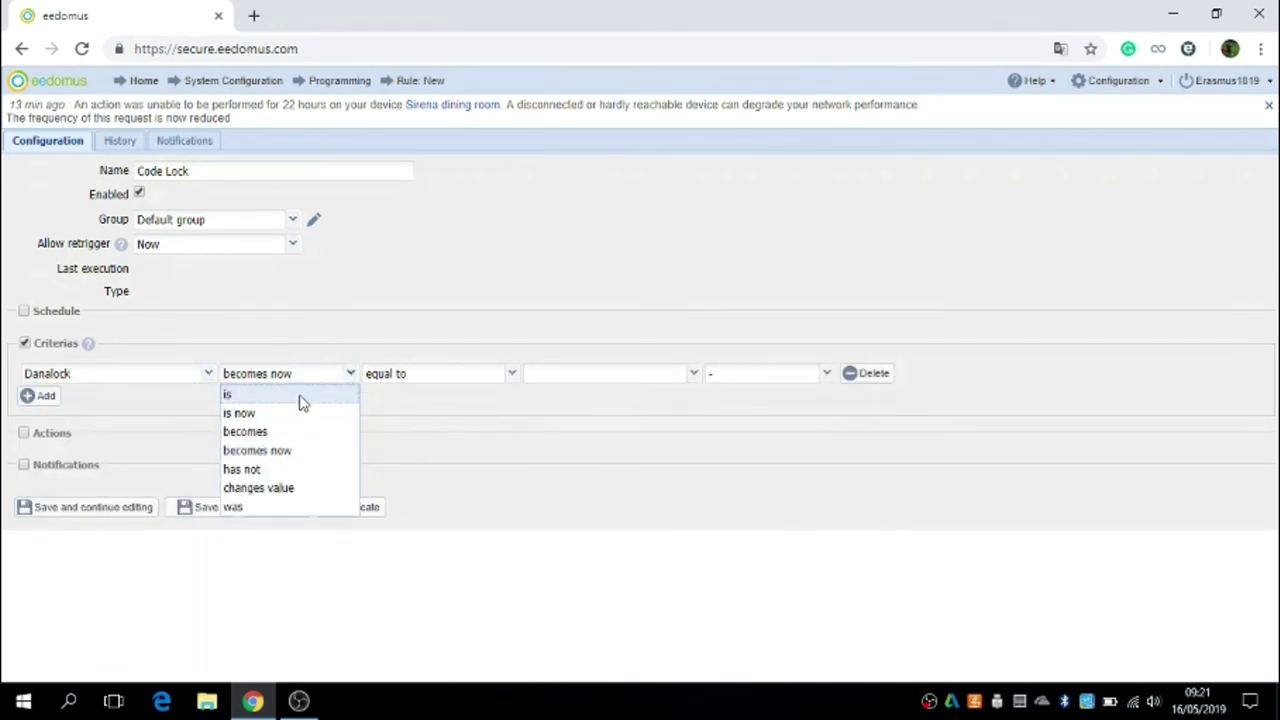
left_click(303, 402)
left_click(698, 381)
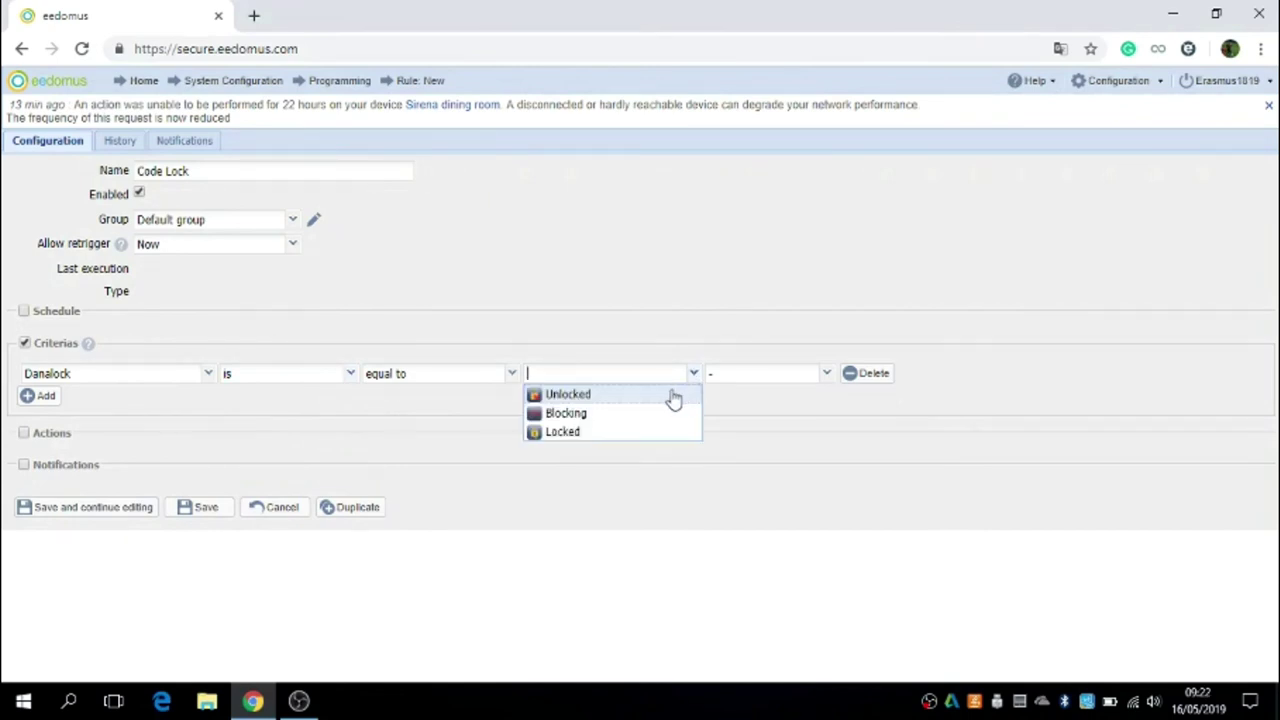
left_click(587, 396)
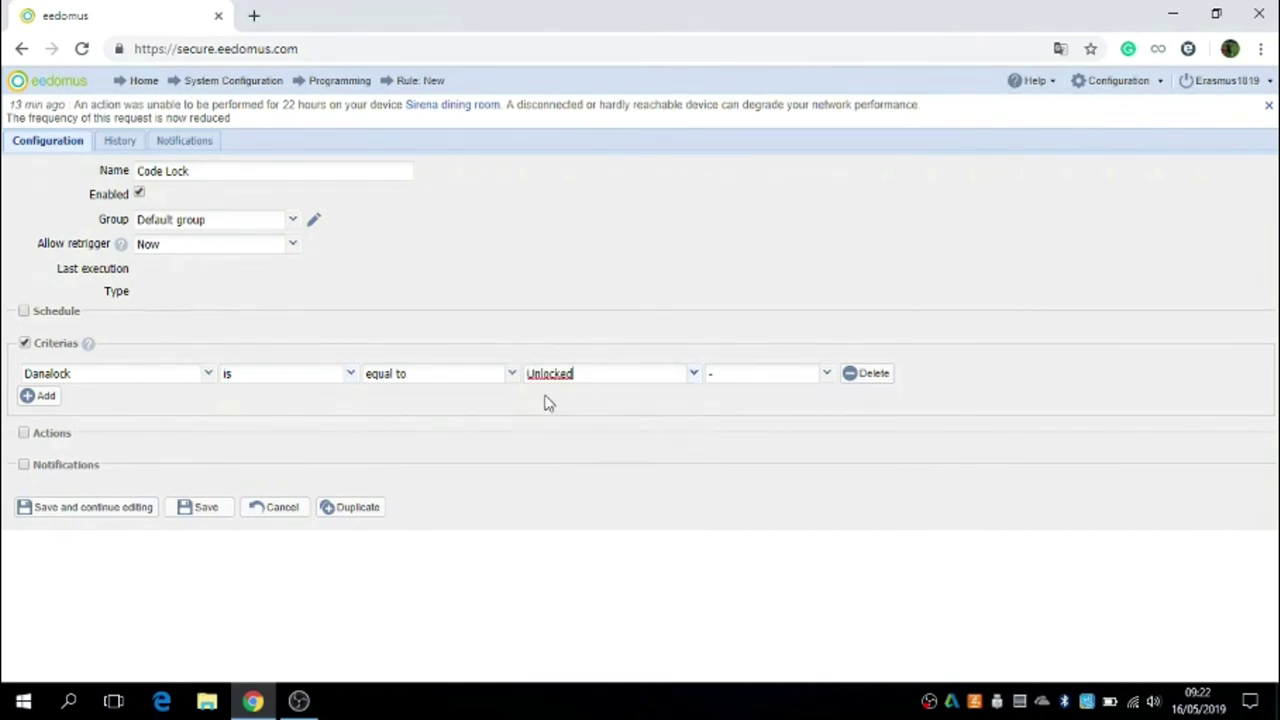
Step: Add a second criterion, Mini-Keypad is now Lock, and enable an empty action row
left_click(40, 396)
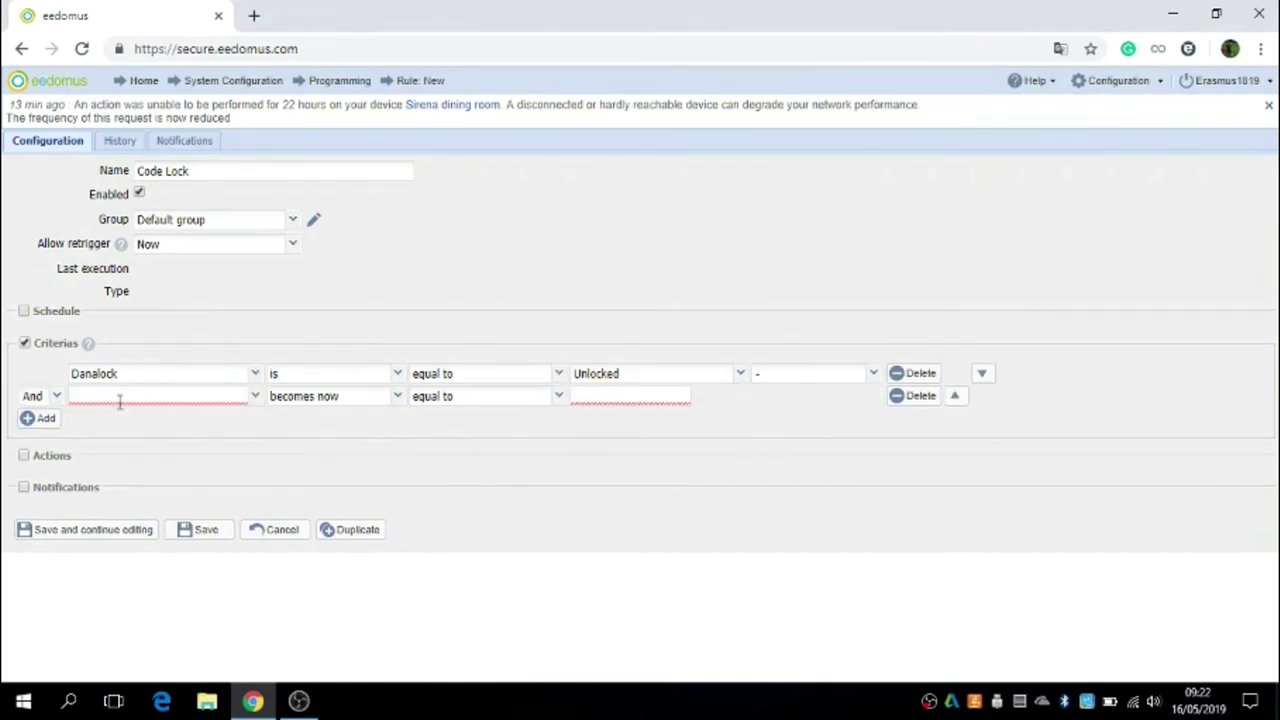
left_click(256, 398)
scroll(158, 326, "down", 2)
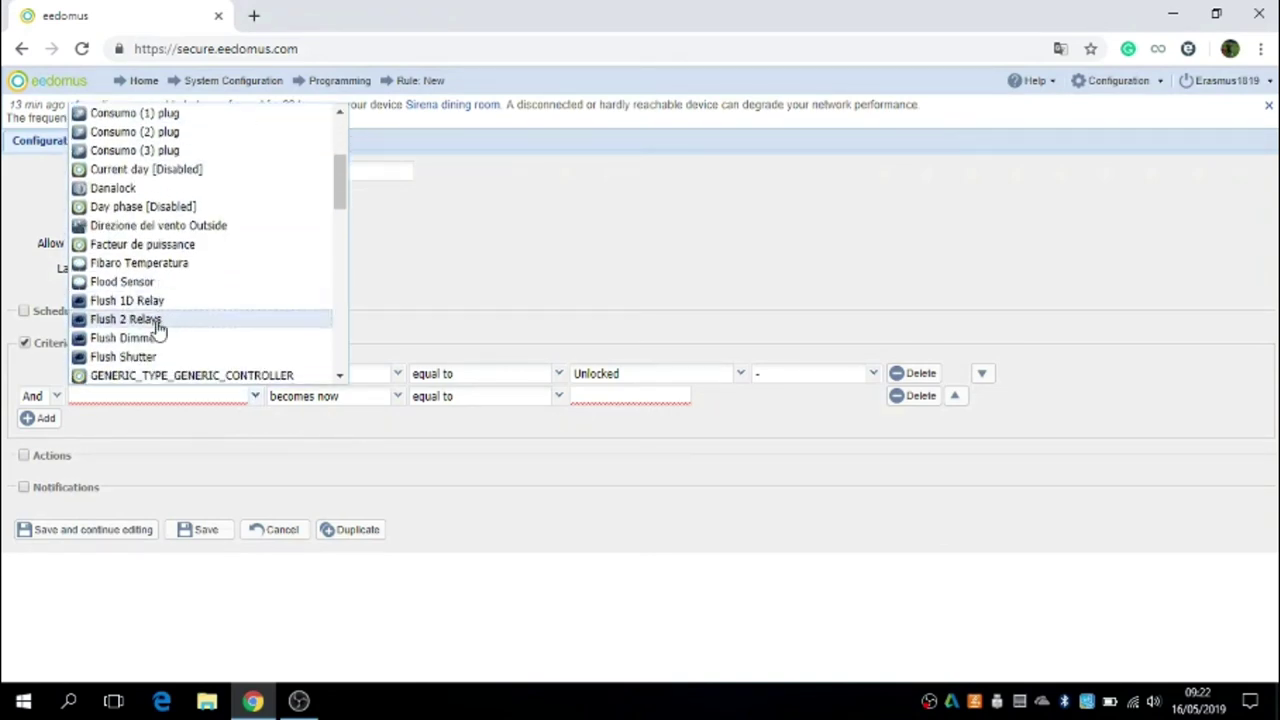
scroll(150, 260, "down", 4)
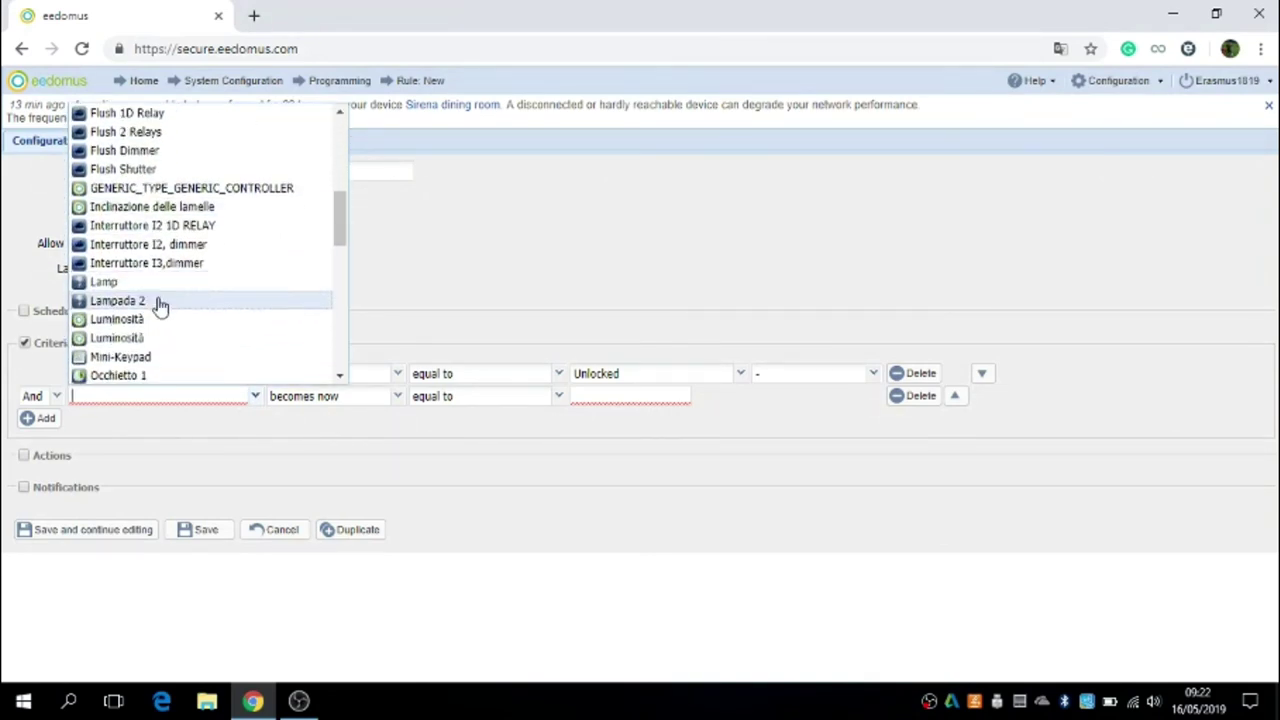
left_click(157, 360)
left_click(384, 396)
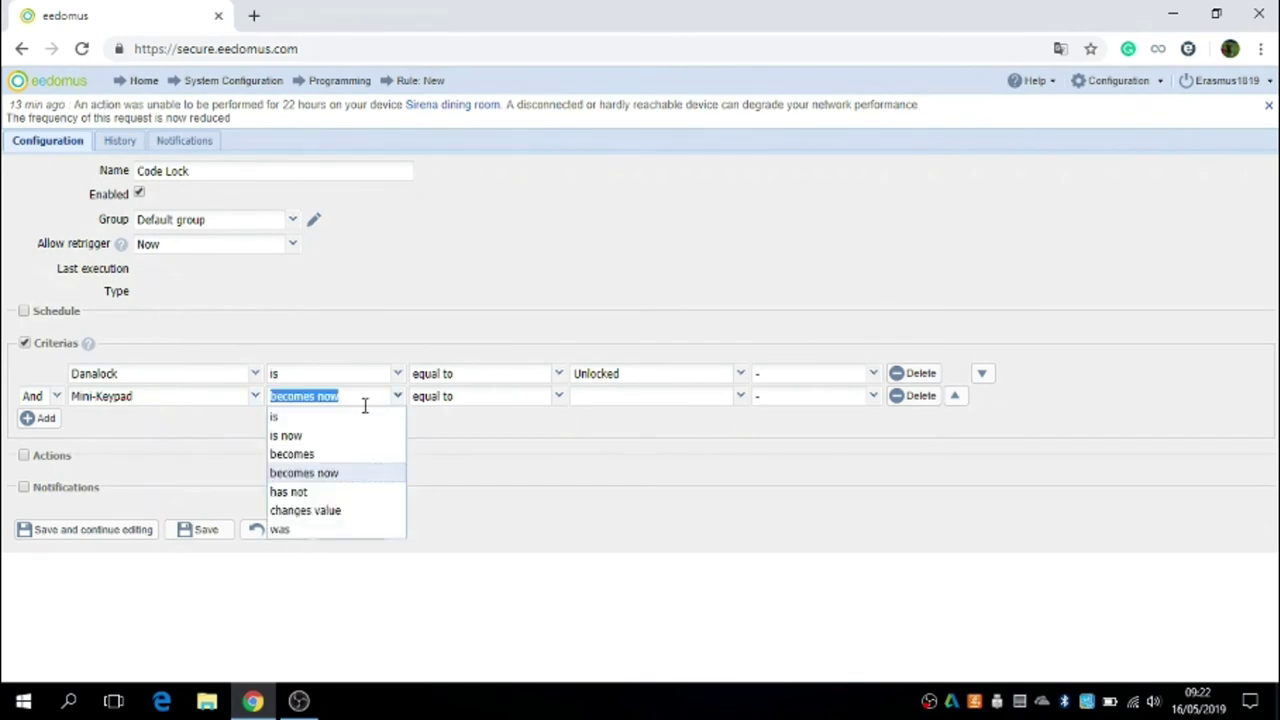
left_click(315, 438)
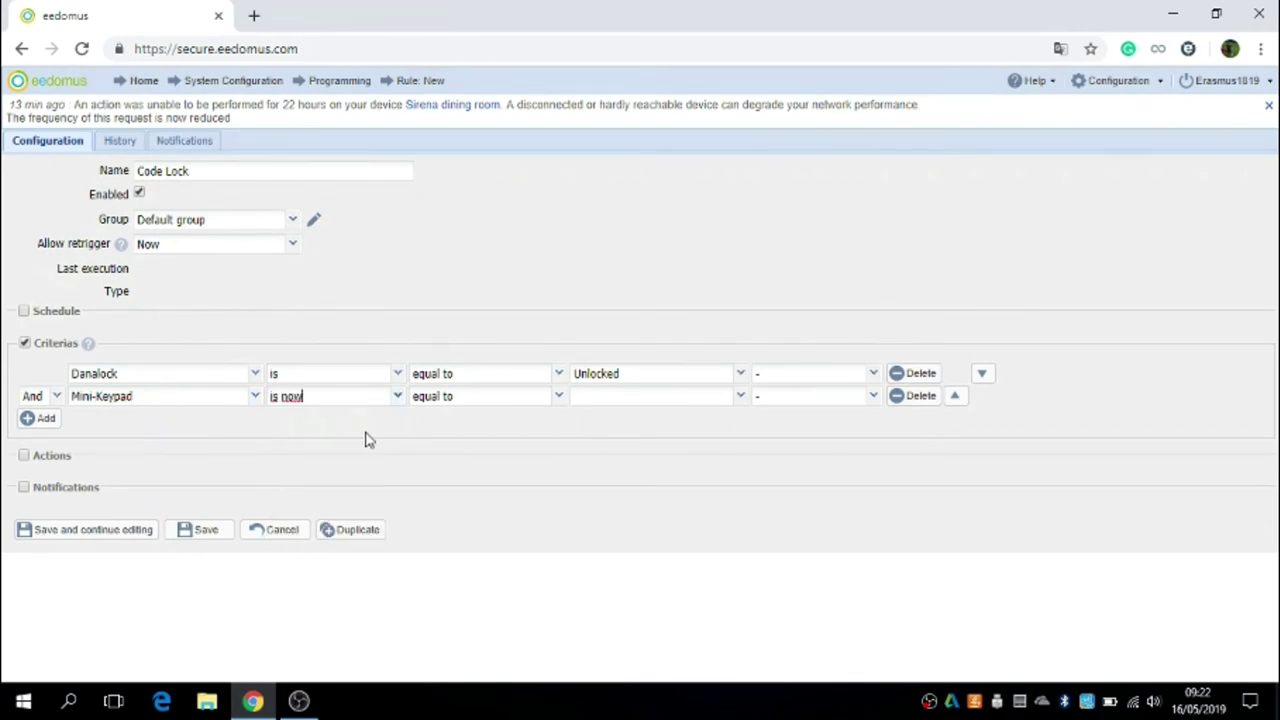
left_click(741, 398)
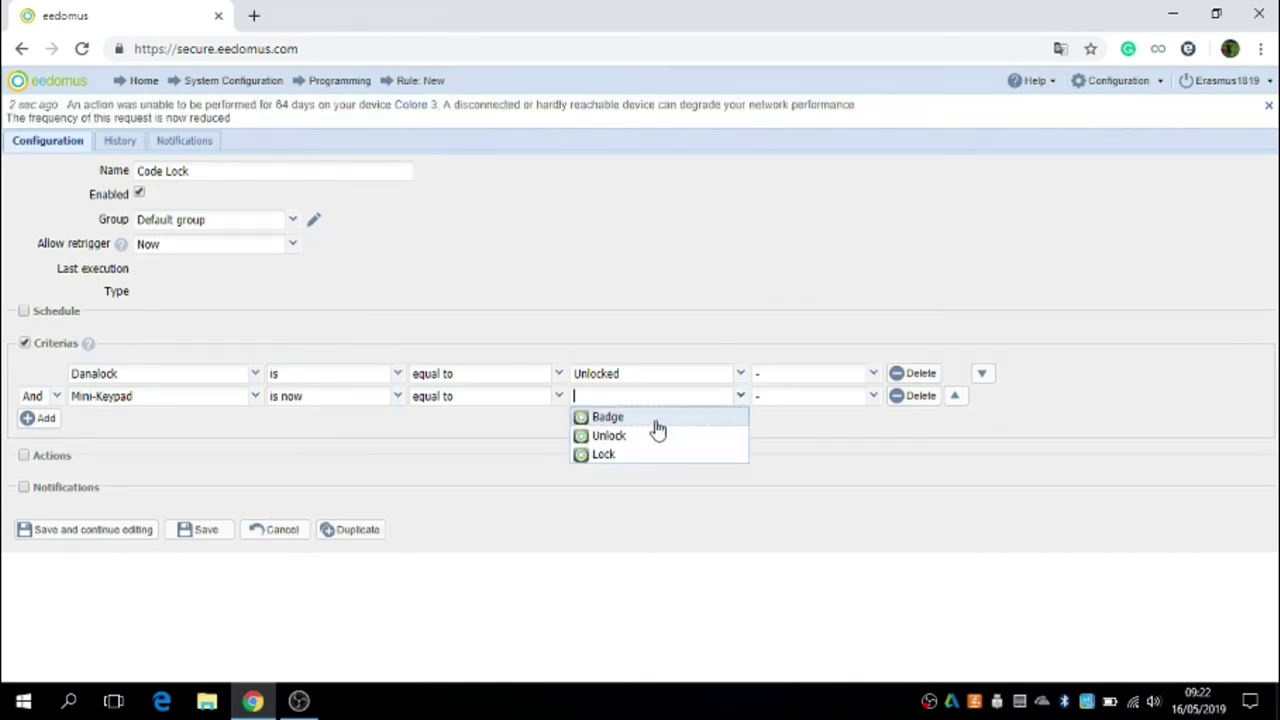
left_click(628, 456)
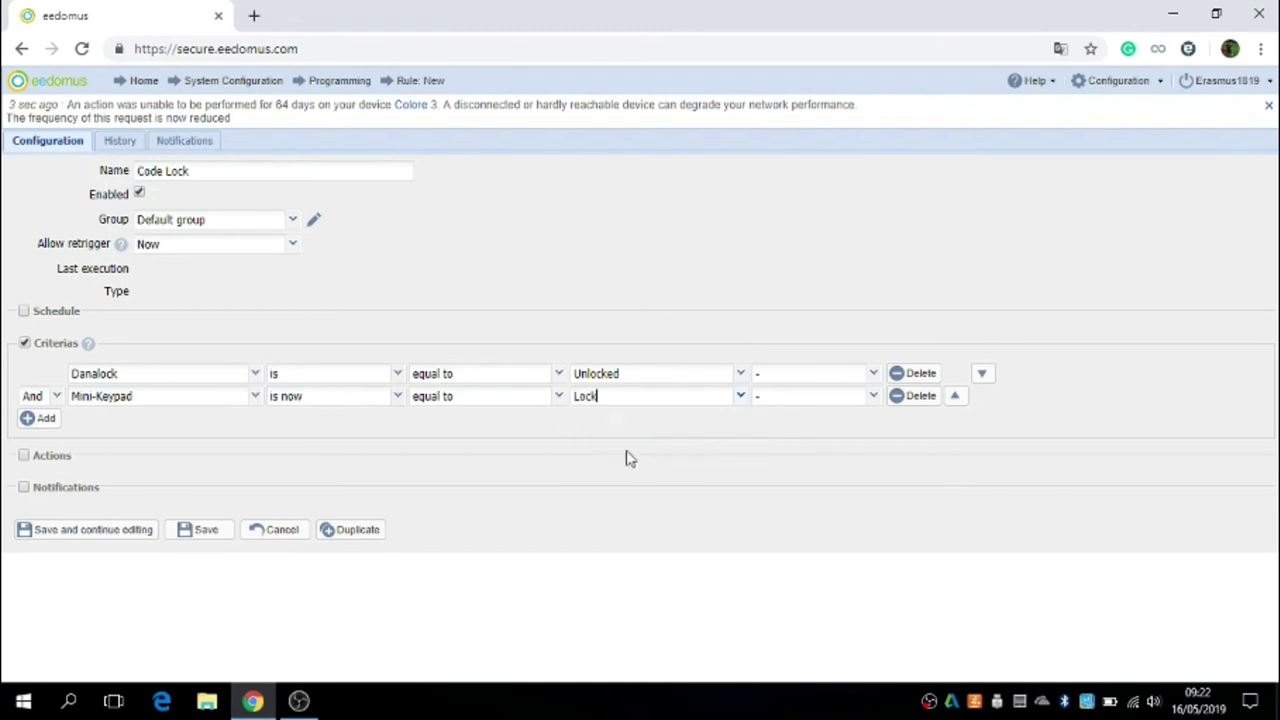
left_click(24, 458)
Step: Give Code Lock the action Danalock Locked and save the rule
left_click(205, 484)
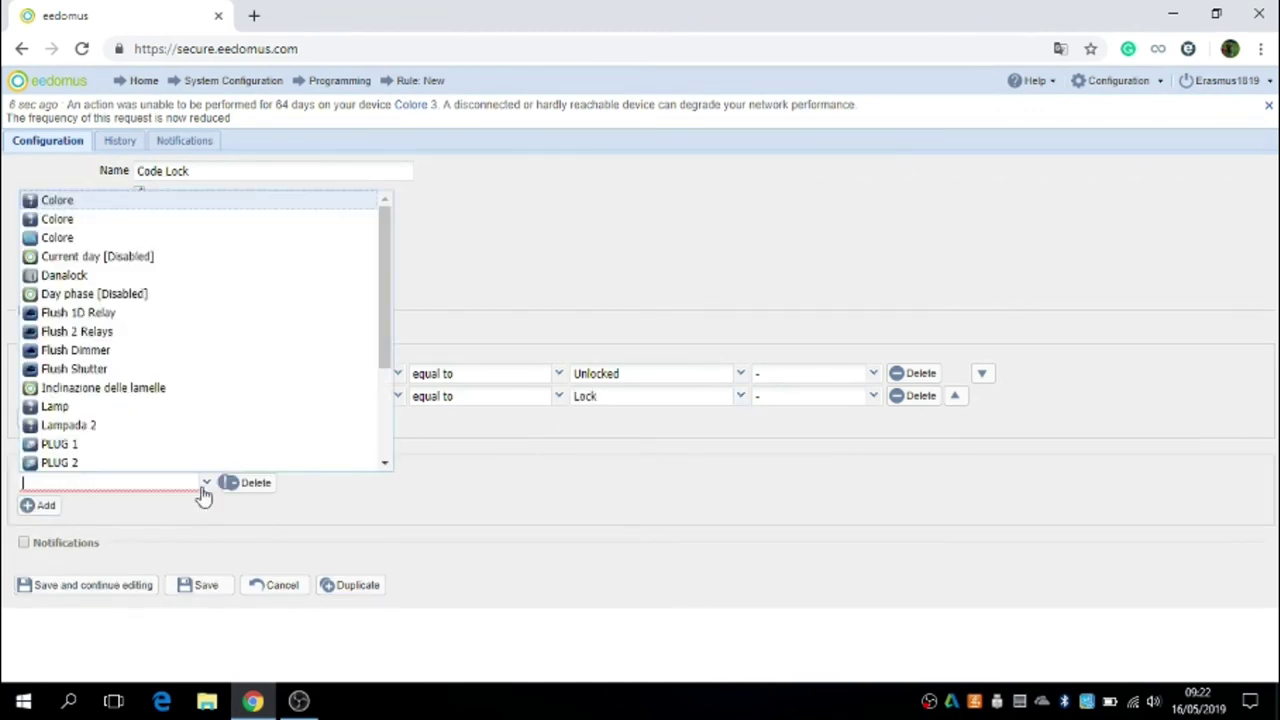
scroll(91, 402, "down", 2)
scroll(100, 250, "up", 2)
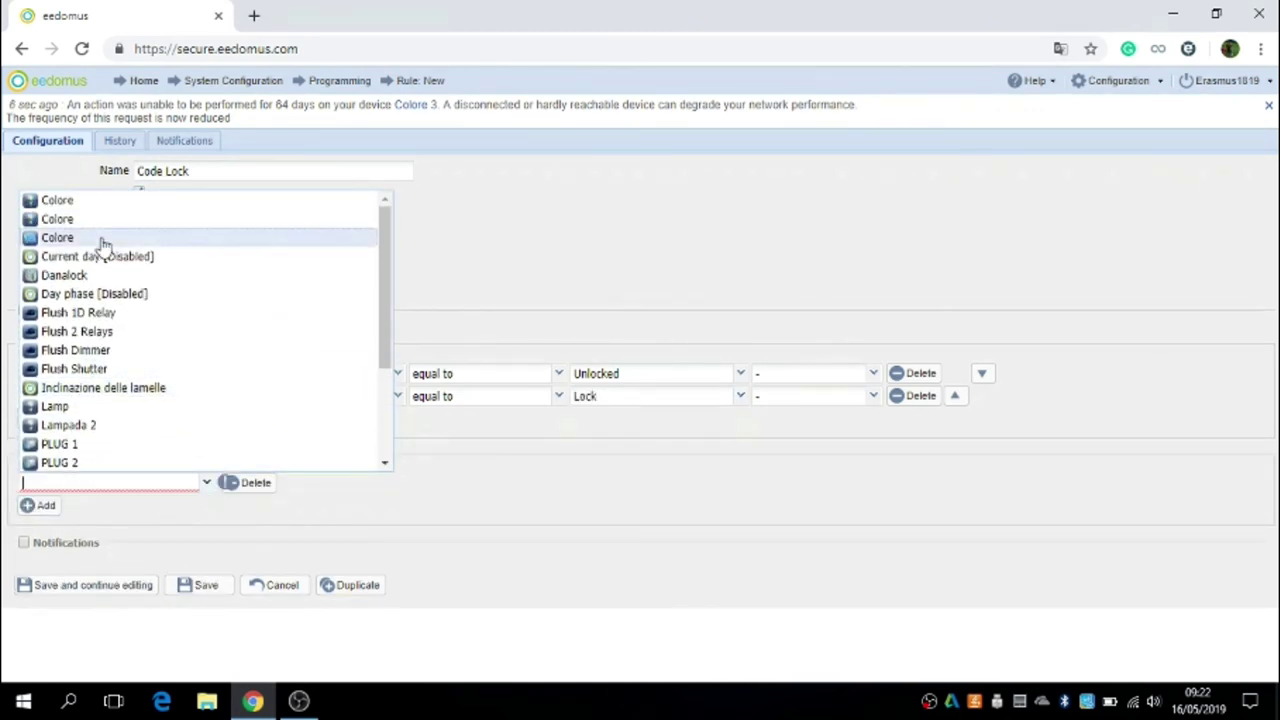
left_click(92, 275)
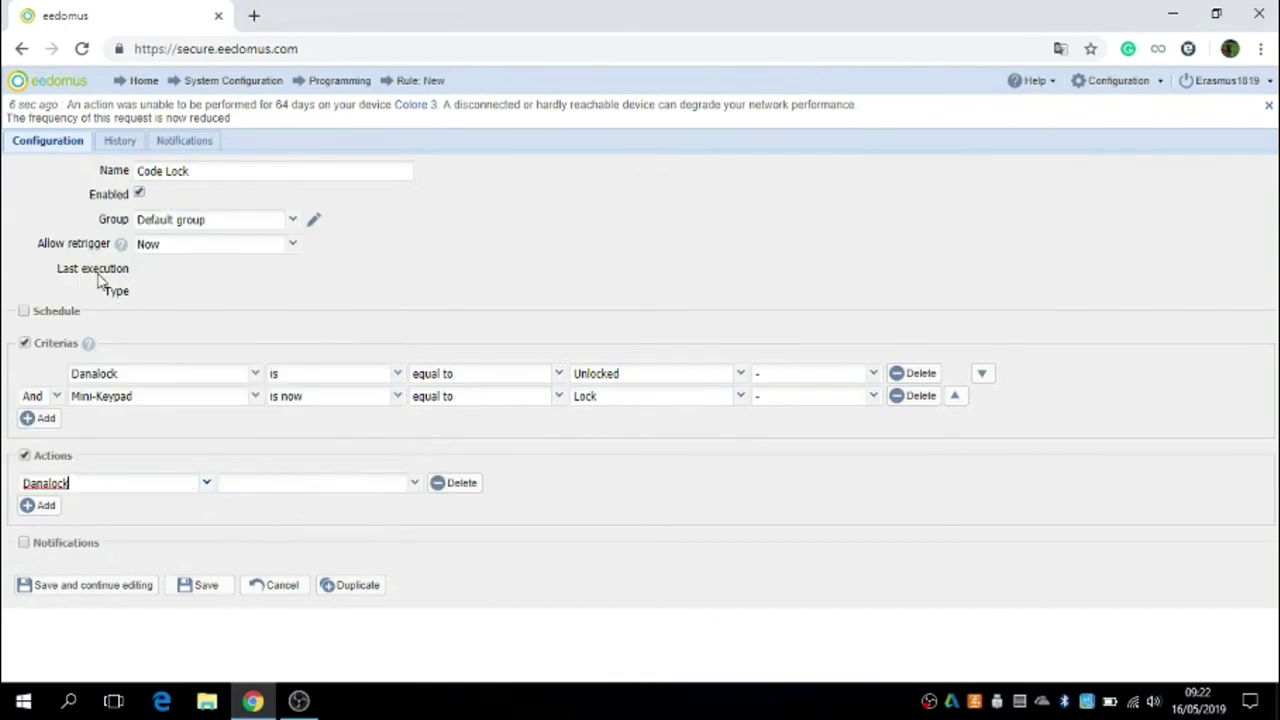
left_click(414, 484)
left_click(297, 543)
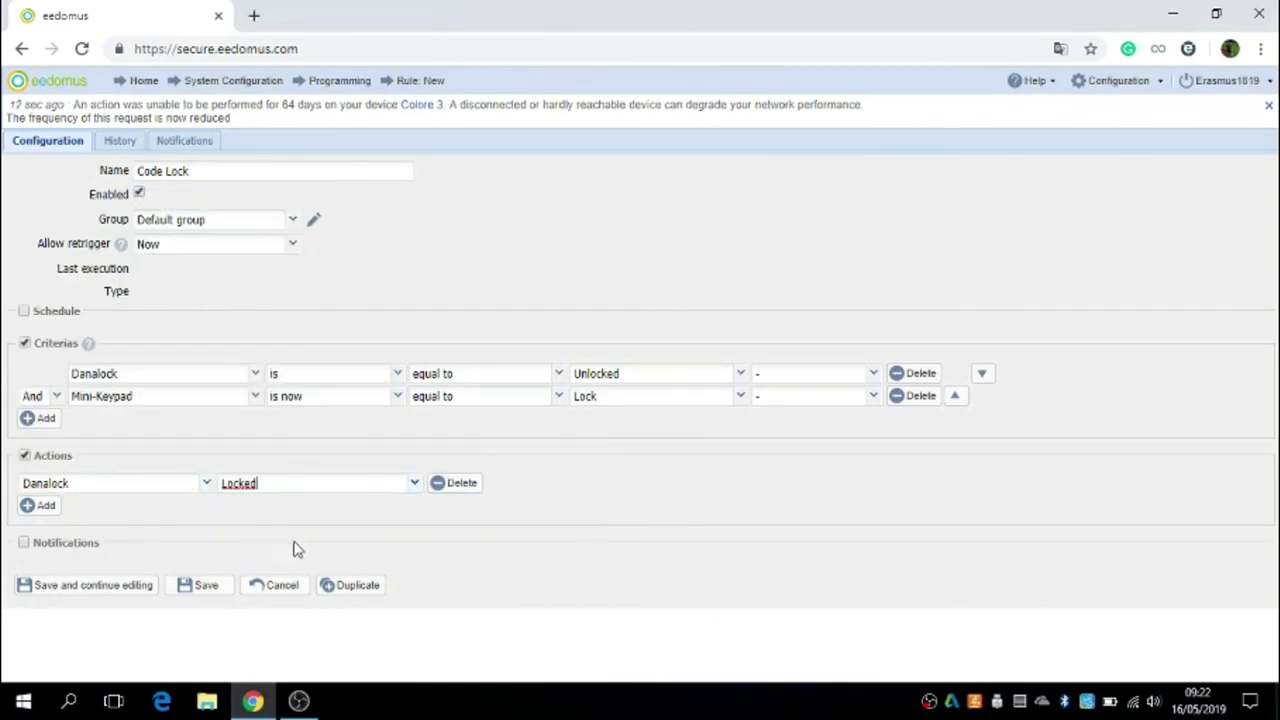
left_click(204, 587)
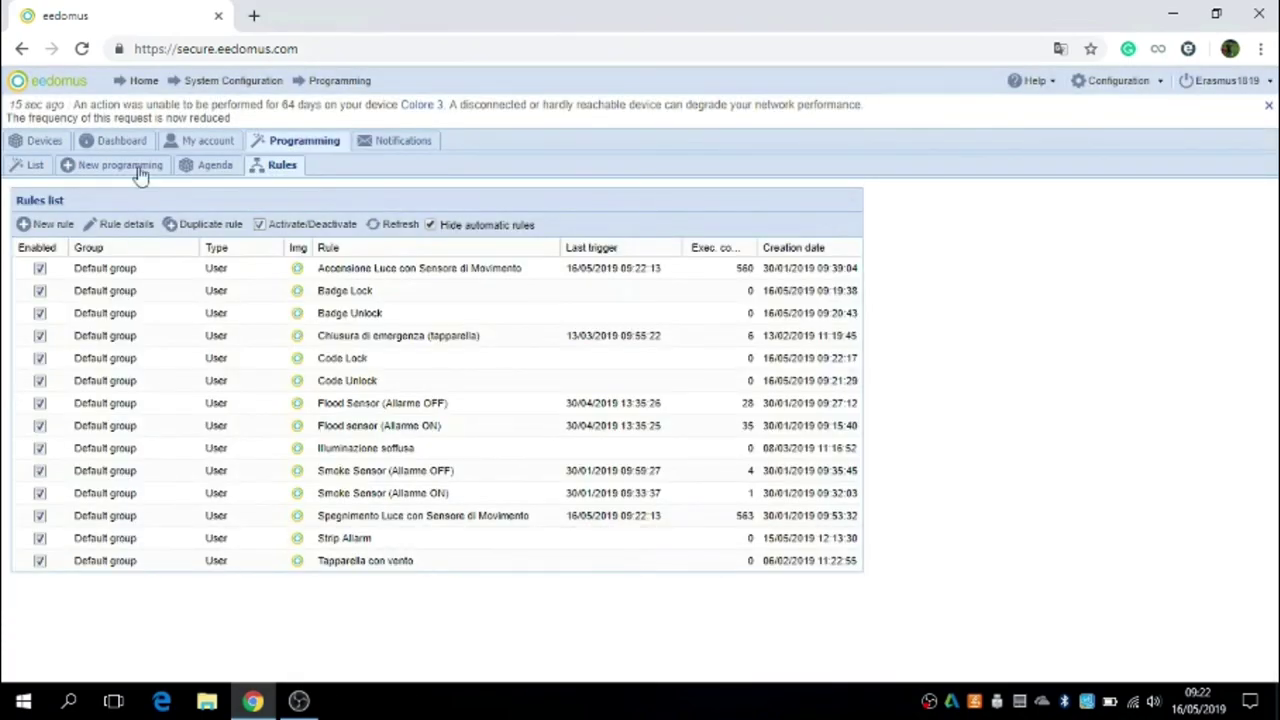